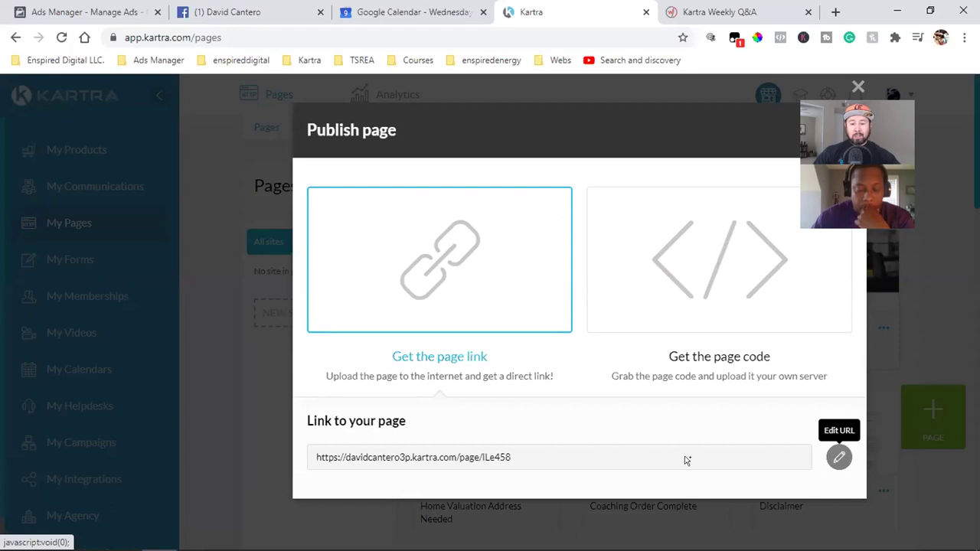
- Make the page link editable and keep the kartra.com domain for slug ILe458
left_click(840, 459)
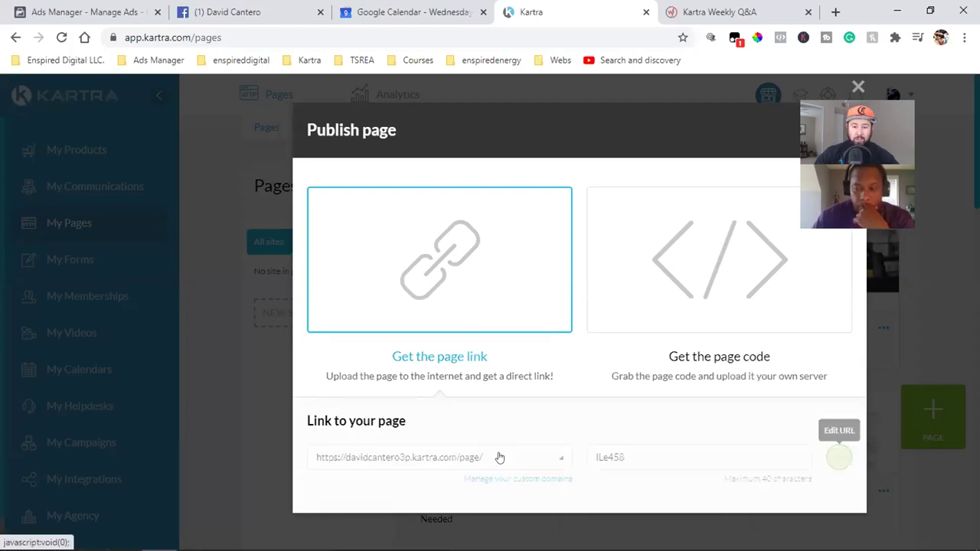
left_click(416, 457)
left_click(341, 462)
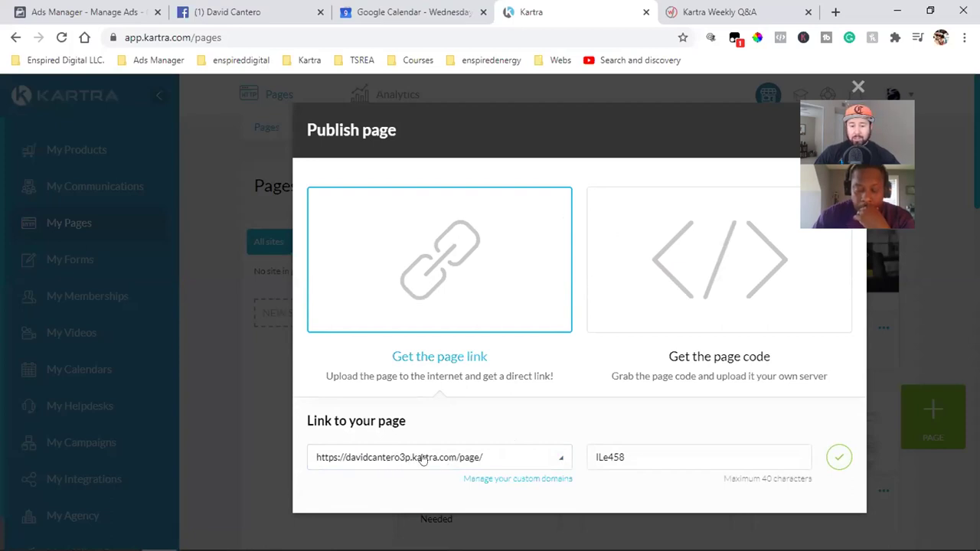
left_click(430, 458)
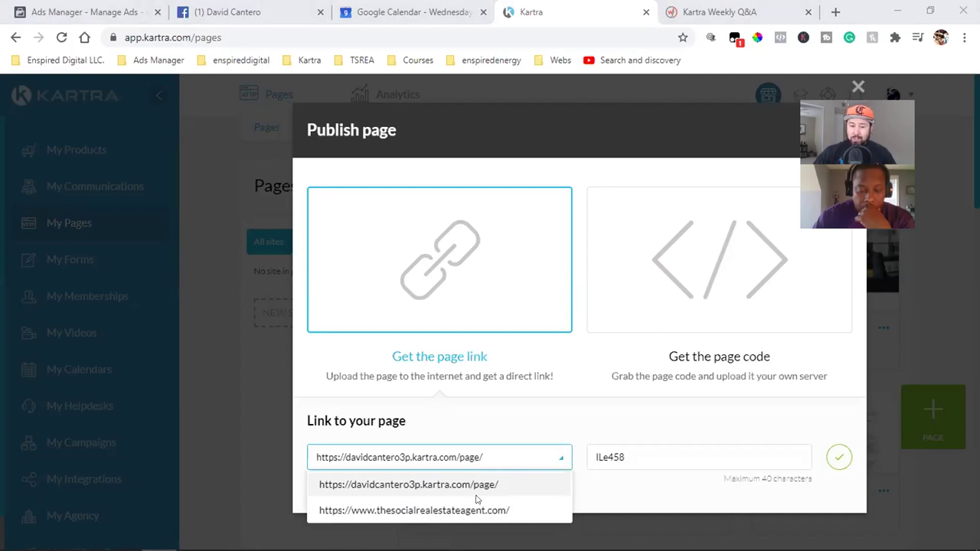
left_click(420, 490)
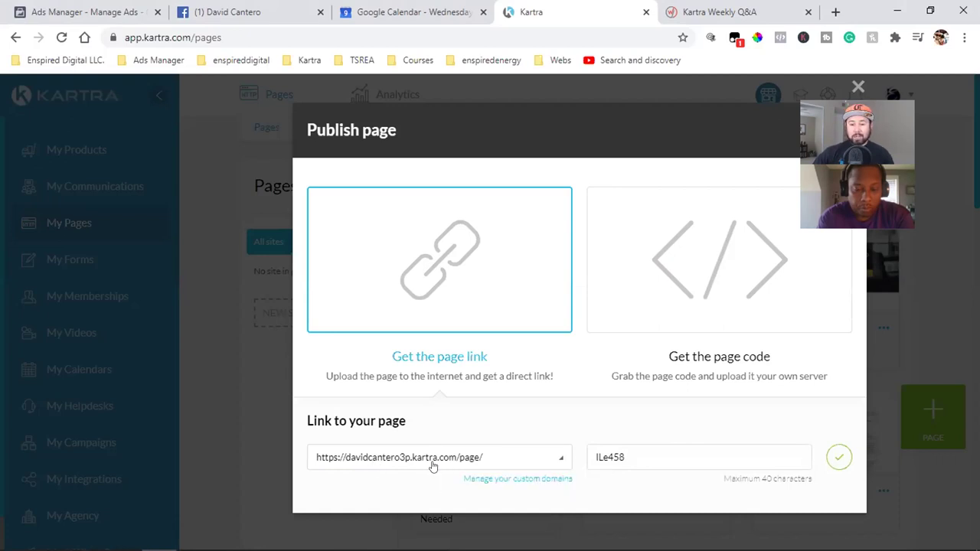
- Switch the link domain to thesocialrealestateagent.com, select the ILe458 slug, and close the Publish dialog
left_click(432, 460)
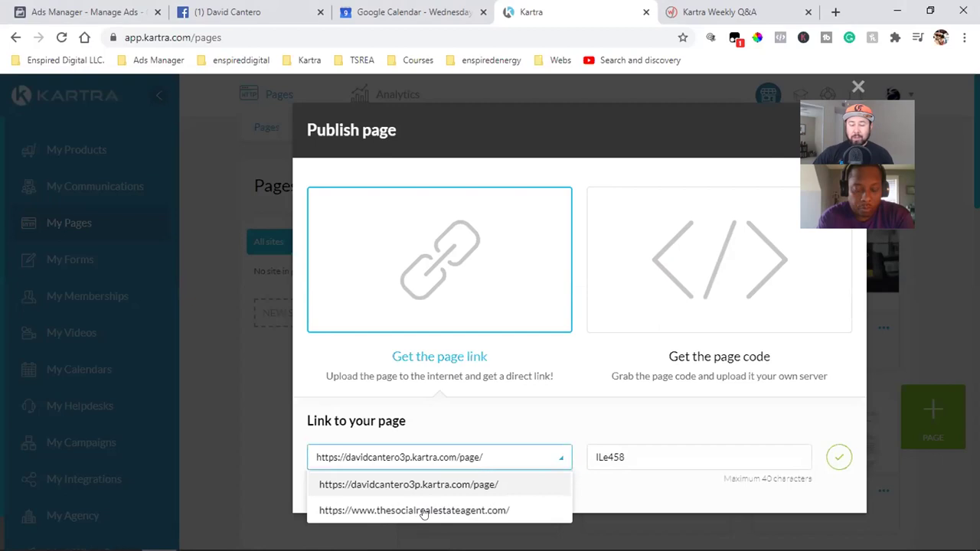
left_click(433, 511)
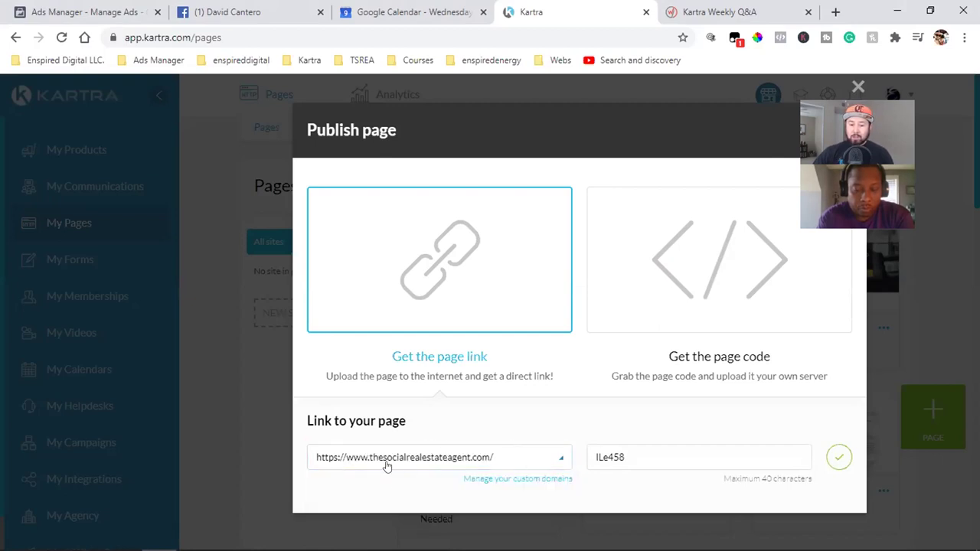
double_click(642, 454)
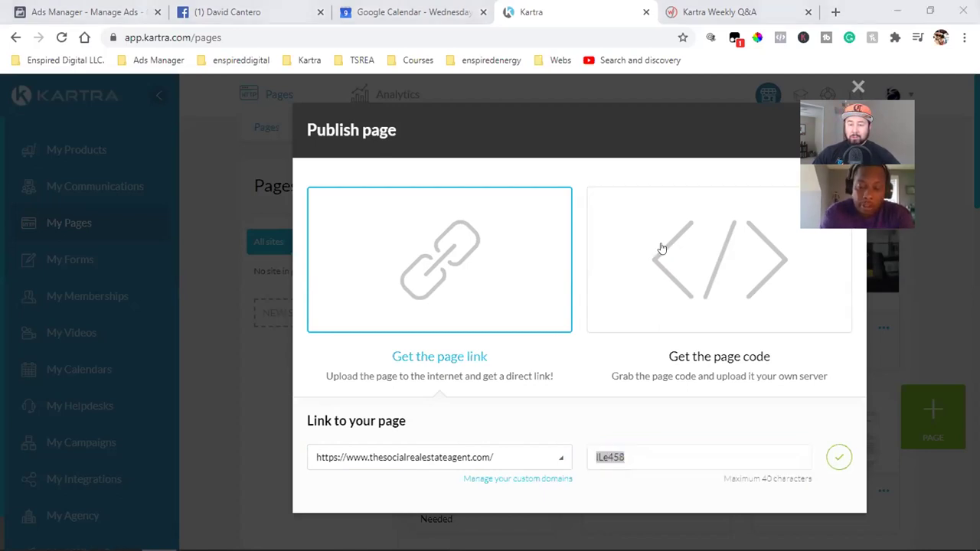
left_click(830, 129)
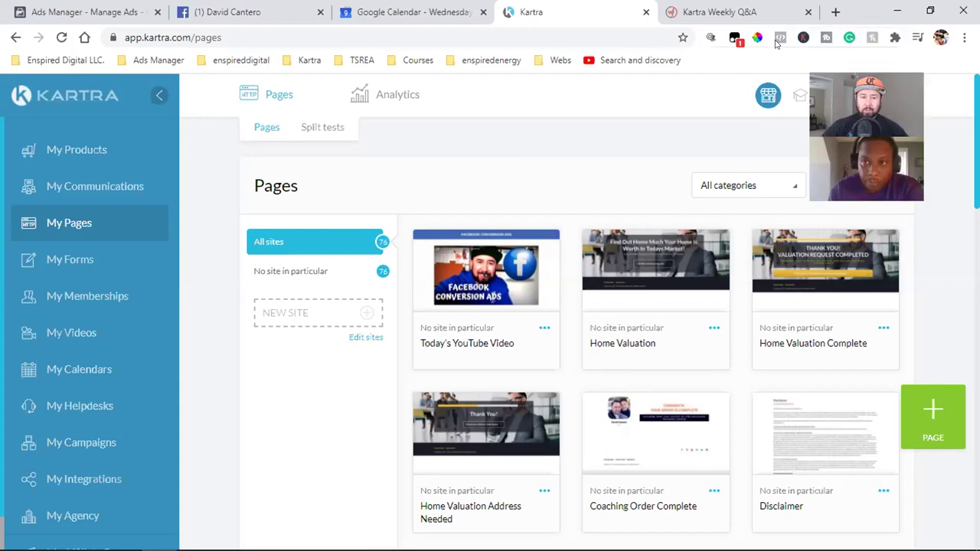
- Load the copied open house page address in a new browser tab
key("ctrl+t")
key("Return")
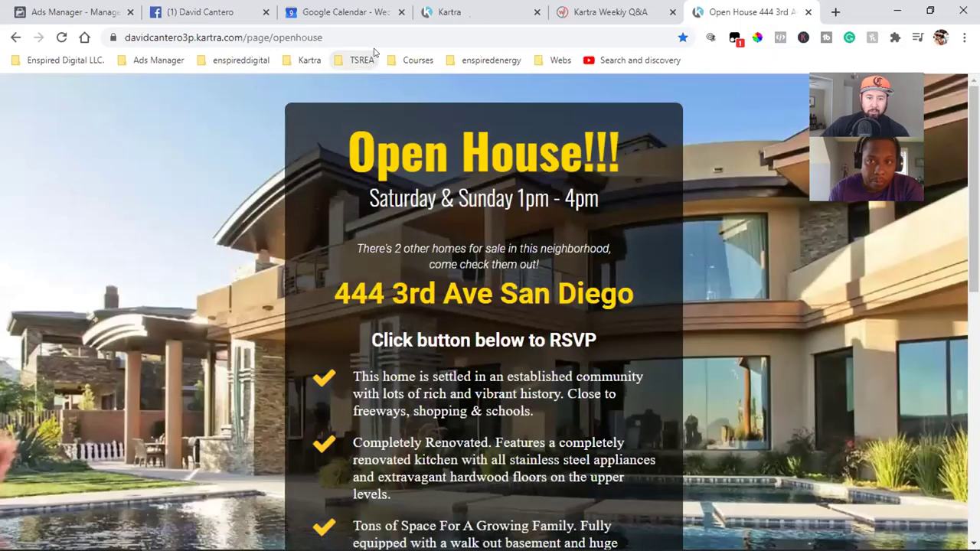
- Go to ontimesolutionsgroup.com from the address bar, fixing the misspelling
left_click(373, 38)
type("ontimesolutiions")
key("BackSpace")
key("BackSpace")
key("BackSpace")
key("BackSpace")
type("onsgroup")
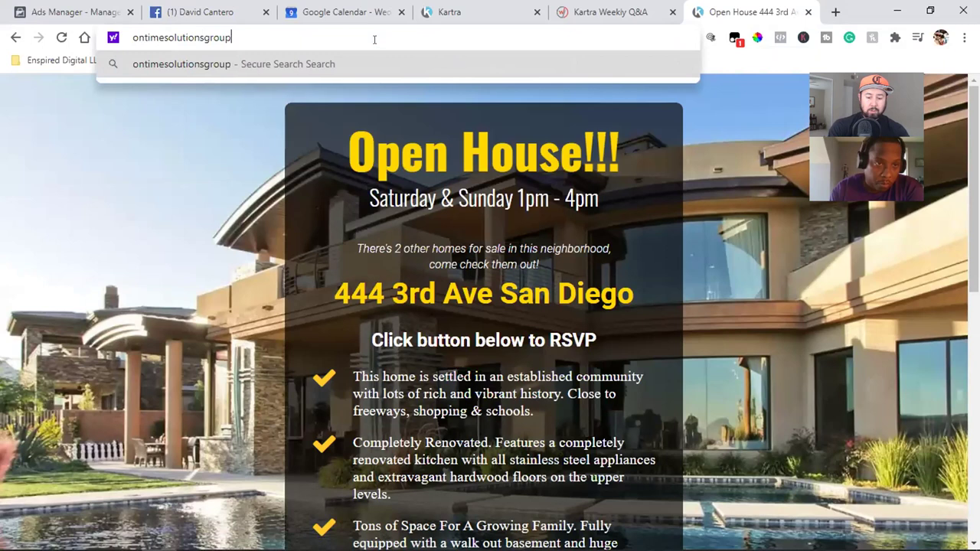
type(".com")
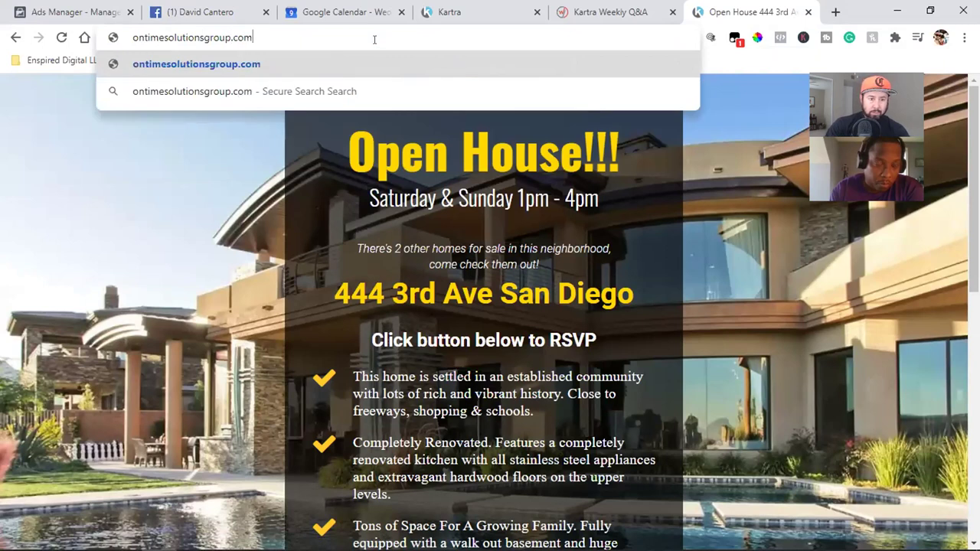
key("Return")
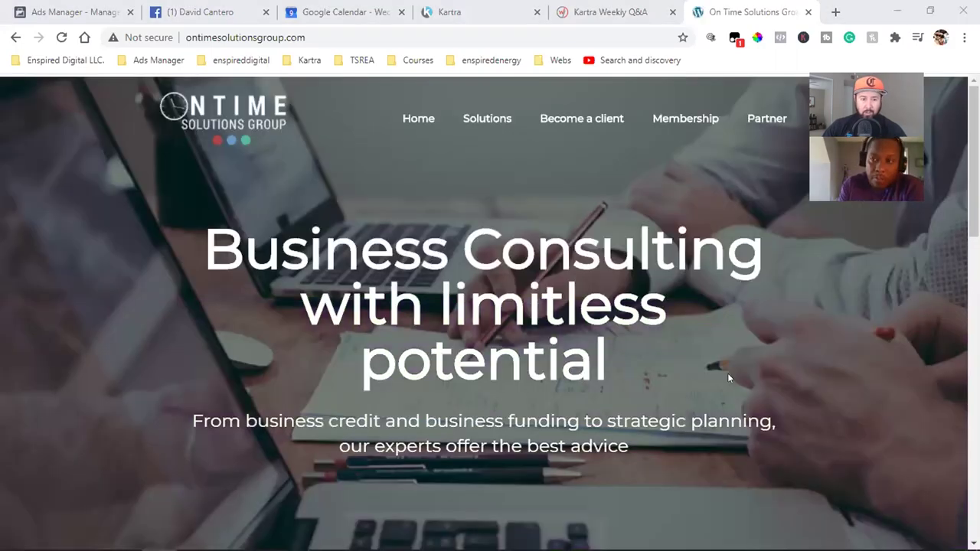
scroll(727, 373, "down", 5)
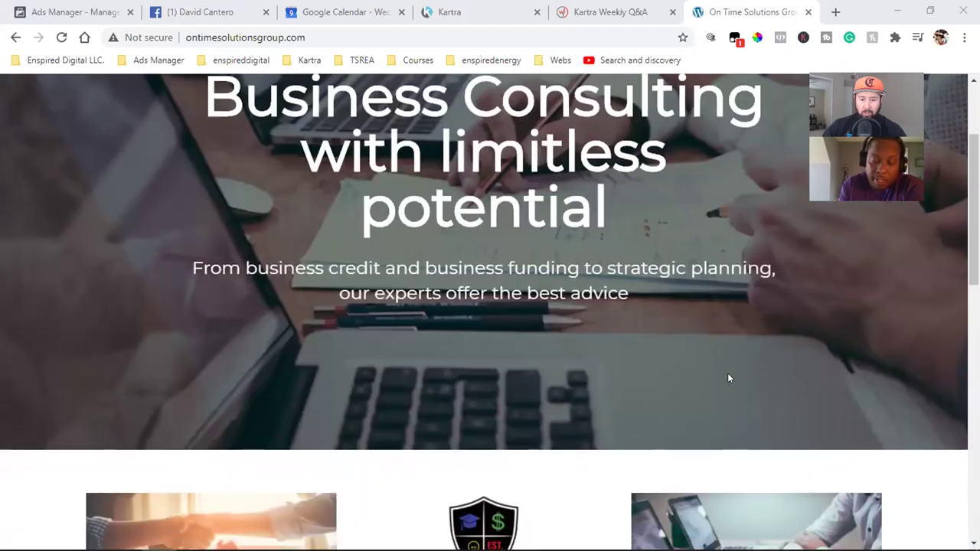
scroll(729, 377, "down", 7)
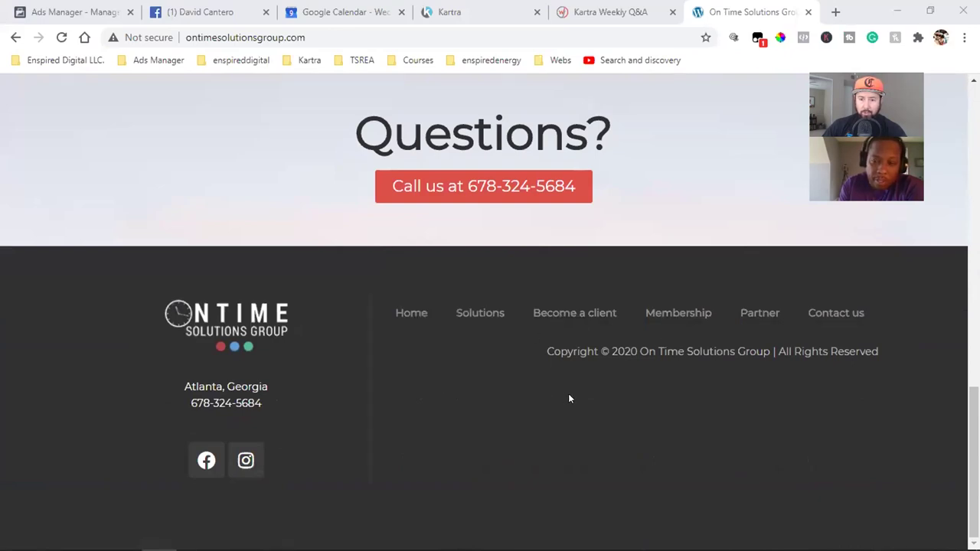
key("Home")
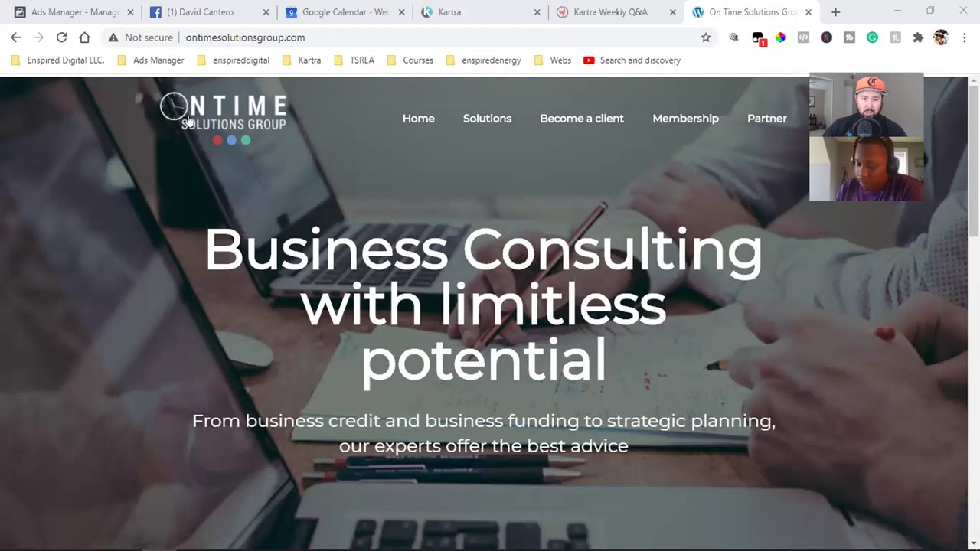
scroll(355, 308, "down", 1)
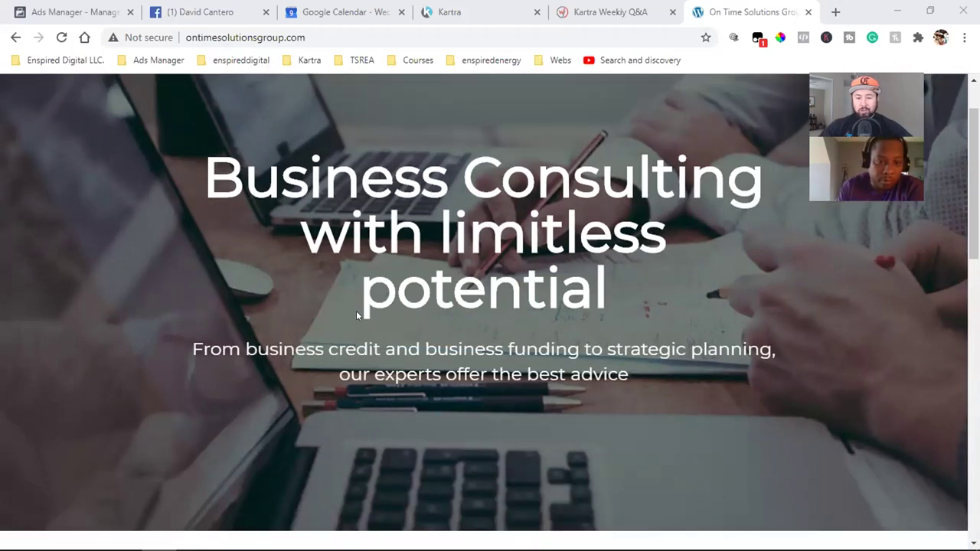
scroll(198, 324, "down", 7)
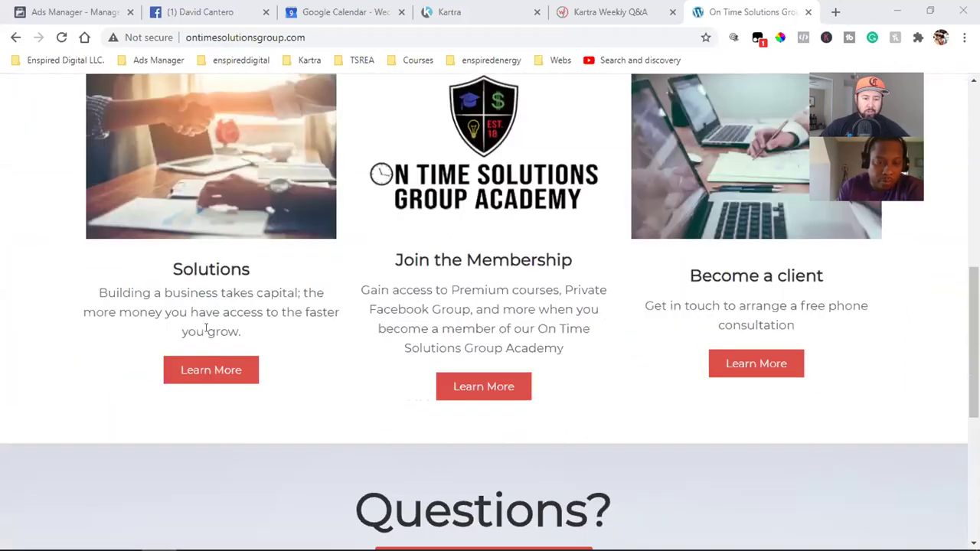
scroll(492, 328, "down", 5)
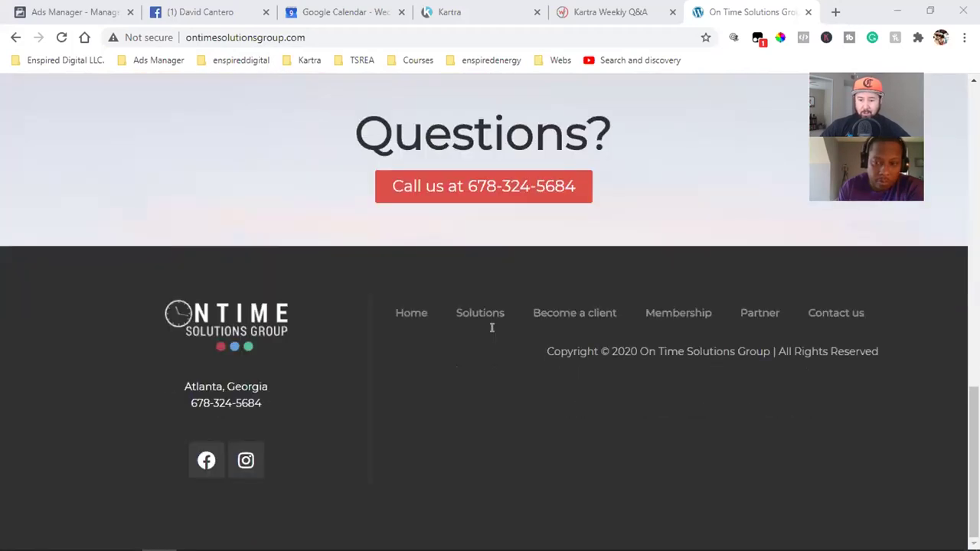
scroll(483, 345, "up", 12)
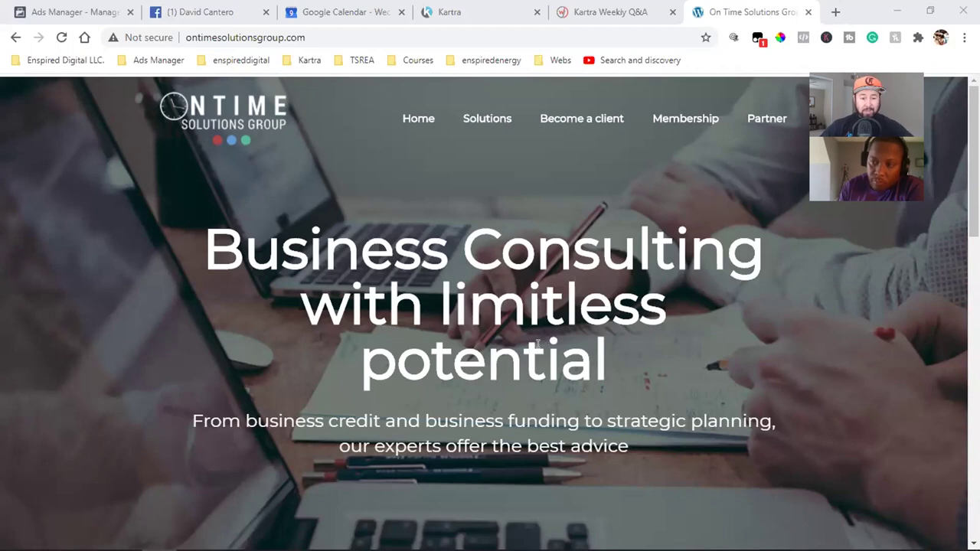
scroll(538, 346, "down", 4)
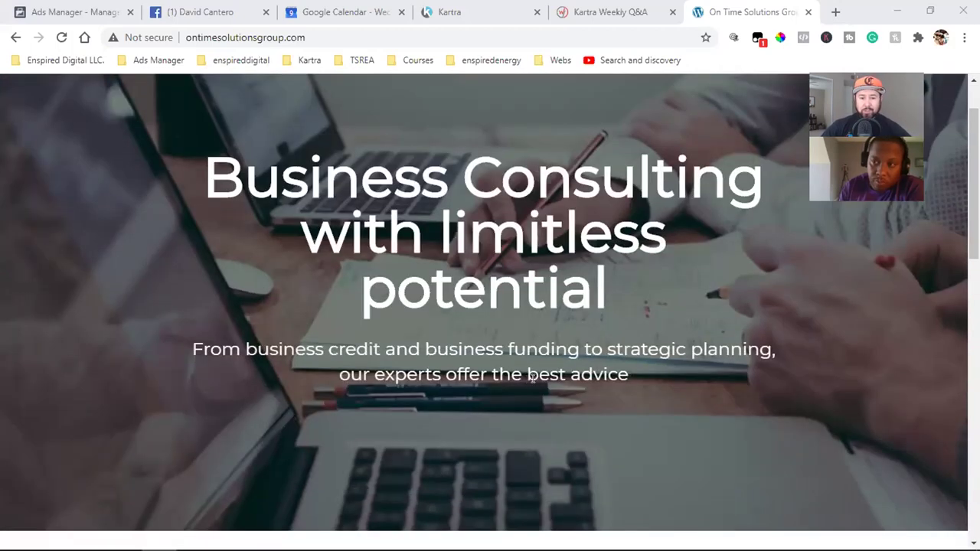
scroll(590, 385, "down", 3)
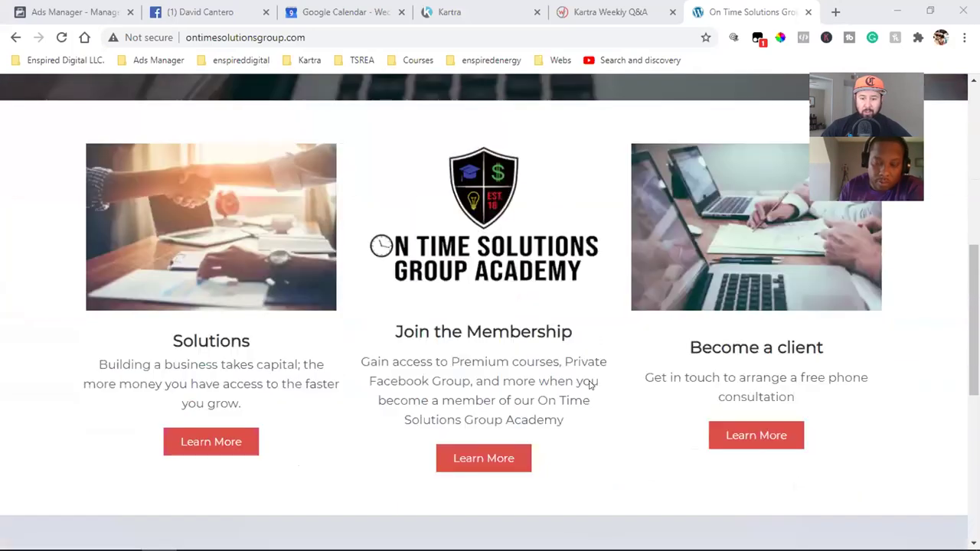
scroll(452, 263, "down", 6)
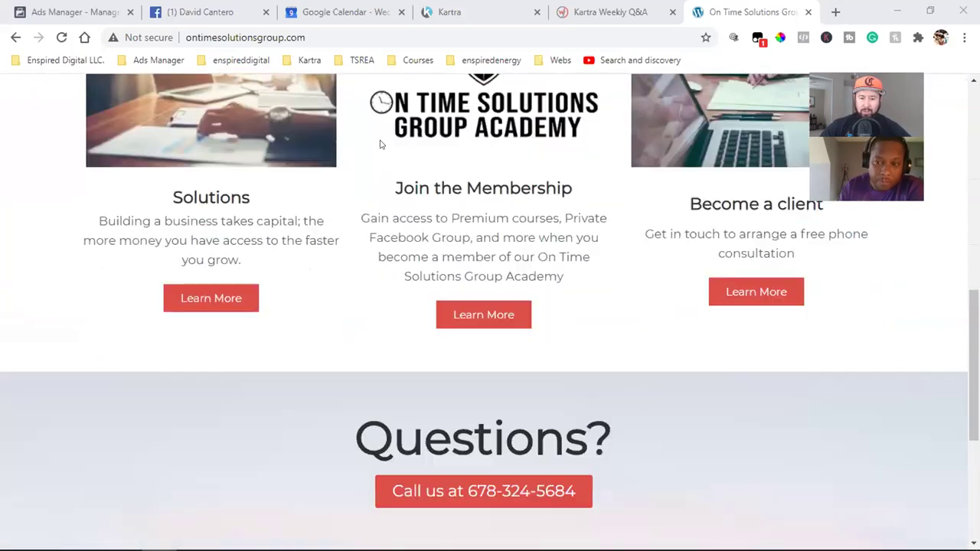
scroll(521, 325, "up", 13)
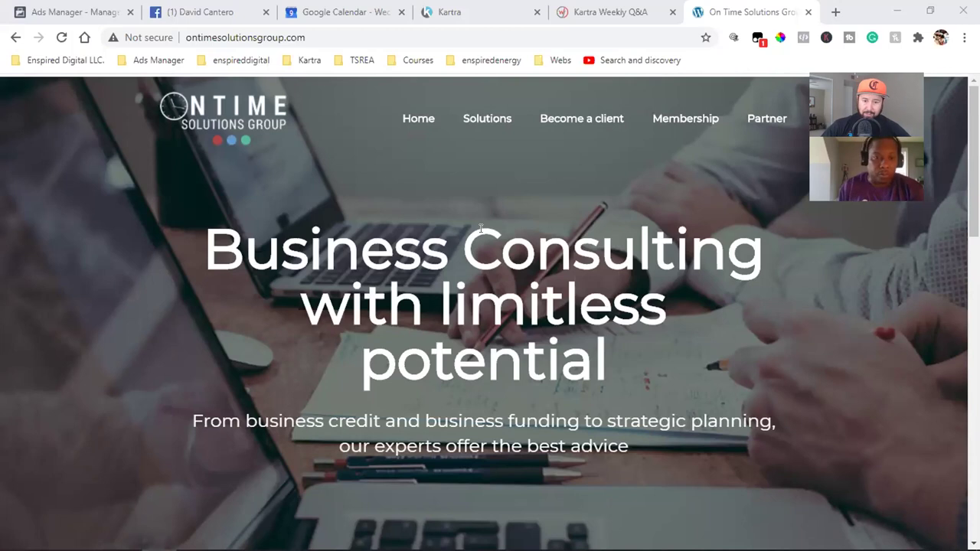
left_click(260, 39)
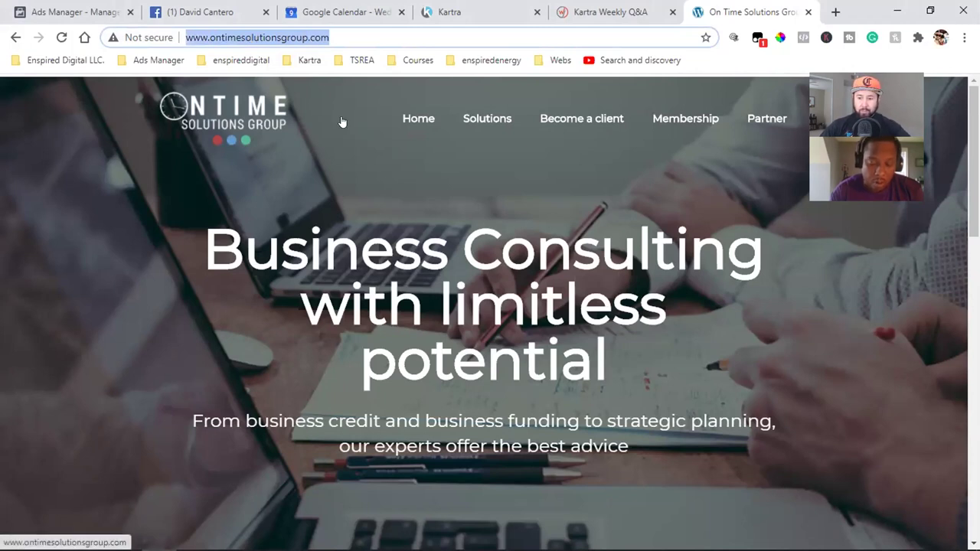
left_click(484, 193)
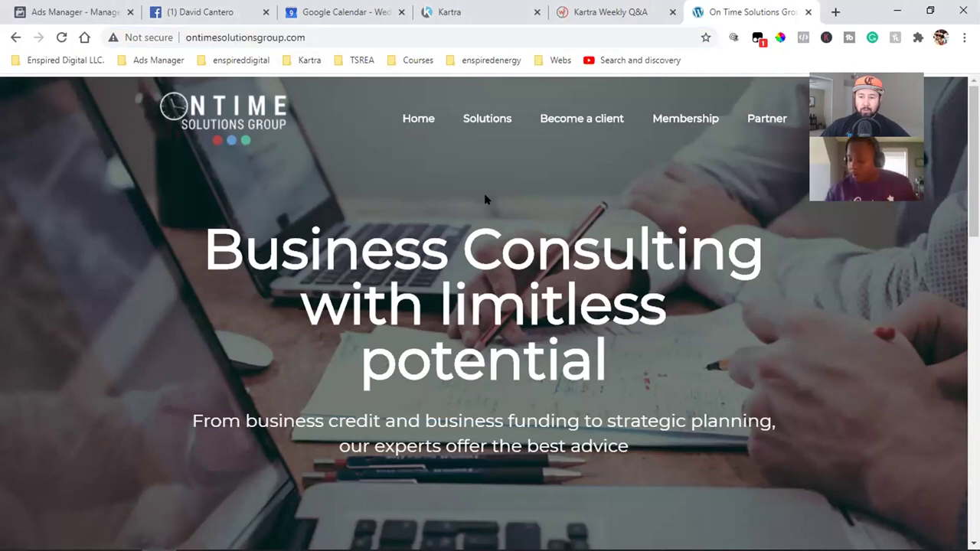
scroll(540, 283, "down", 3)
scroll(540, 282, "up", 3)
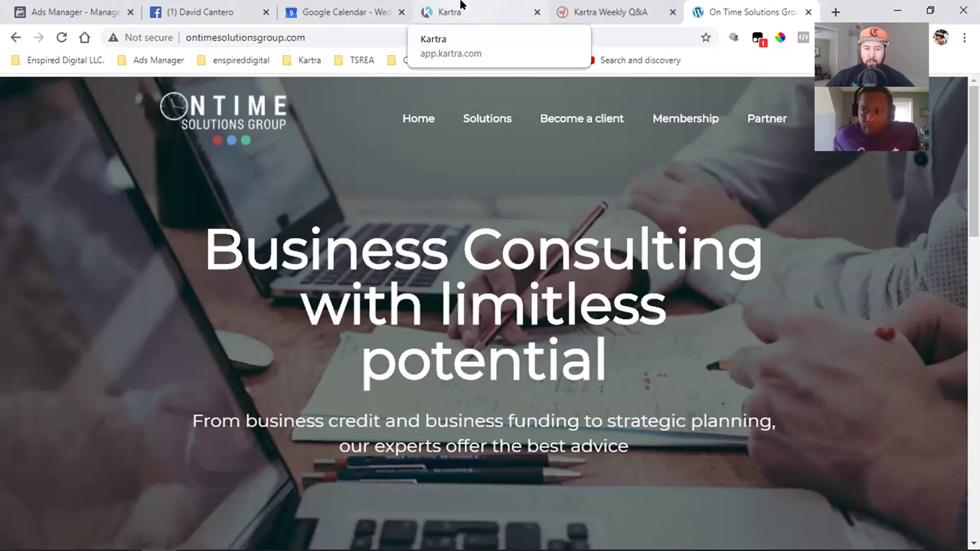
- Back in the Kartra pages library, filter pages to the TSREA Book category
left_click(462, 6)
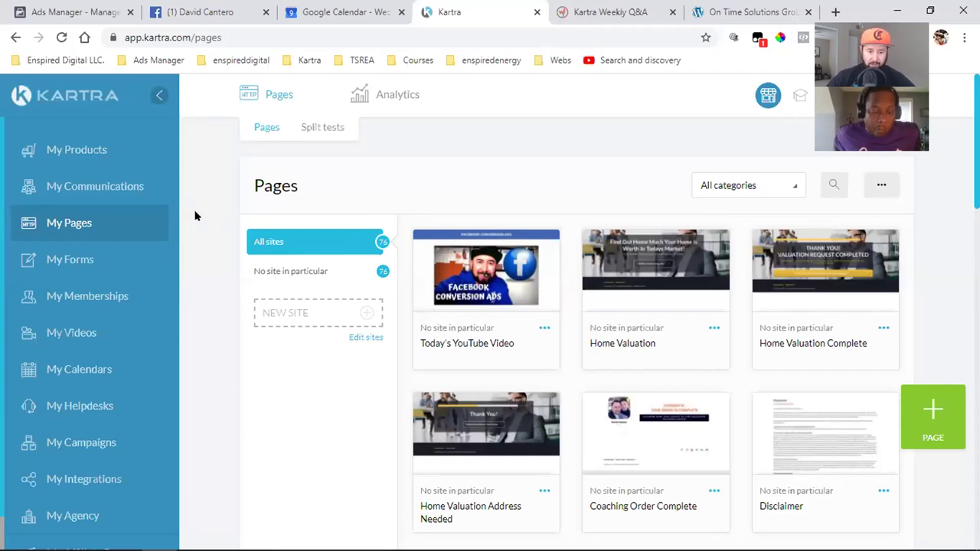
left_click(750, 185)
scroll(733, 337, "down", 3)
left_click(730, 349)
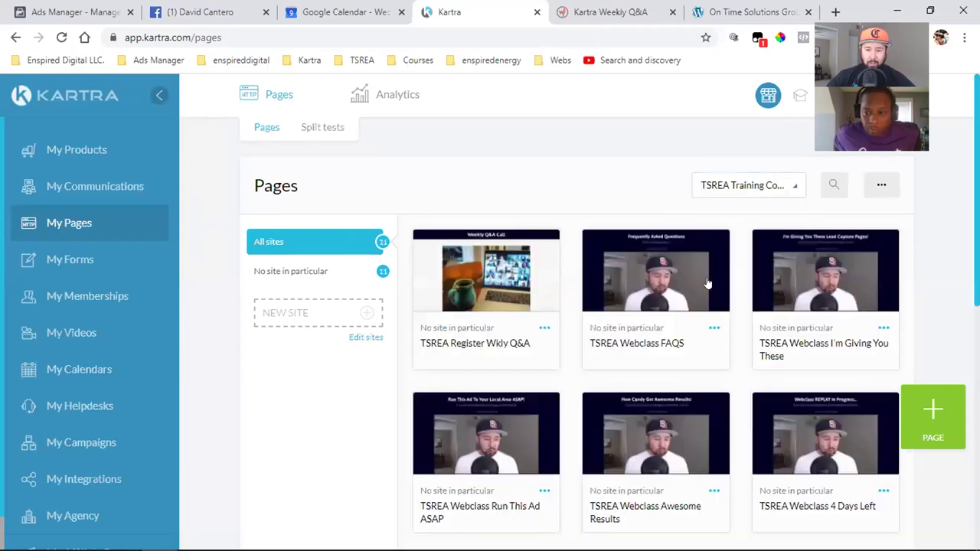
left_click(766, 185)
left_click(705, 295)
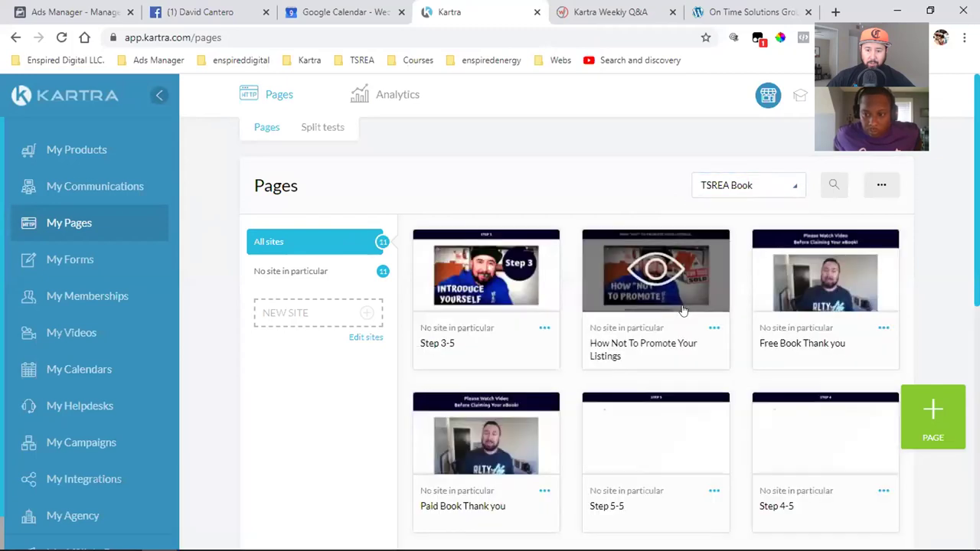
scroll(674, 310, "down", 2)
scroll(614, 315, "down", 1)
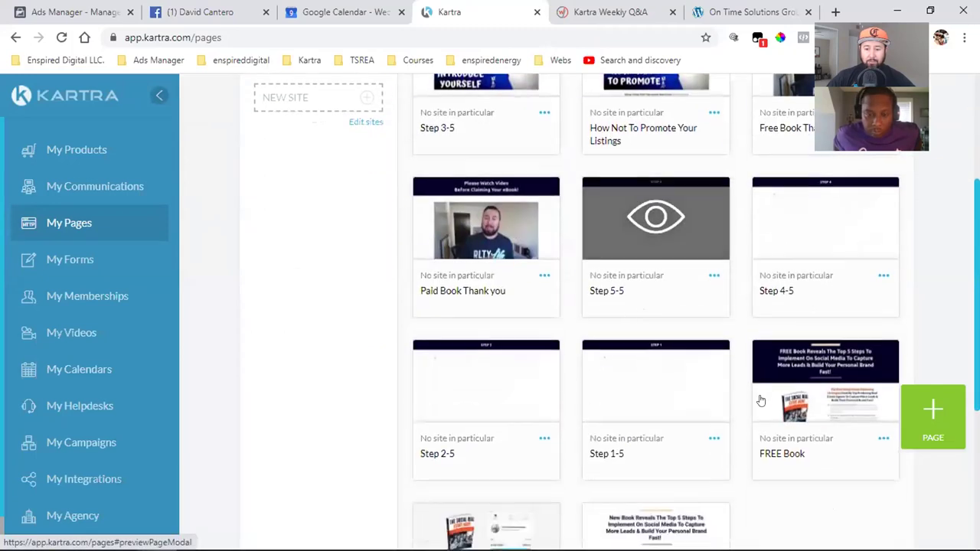
- Preview the FREE Book page and scroll through its countdown timer and testimonials
left_click(883, 438)
left_click(394, 344)
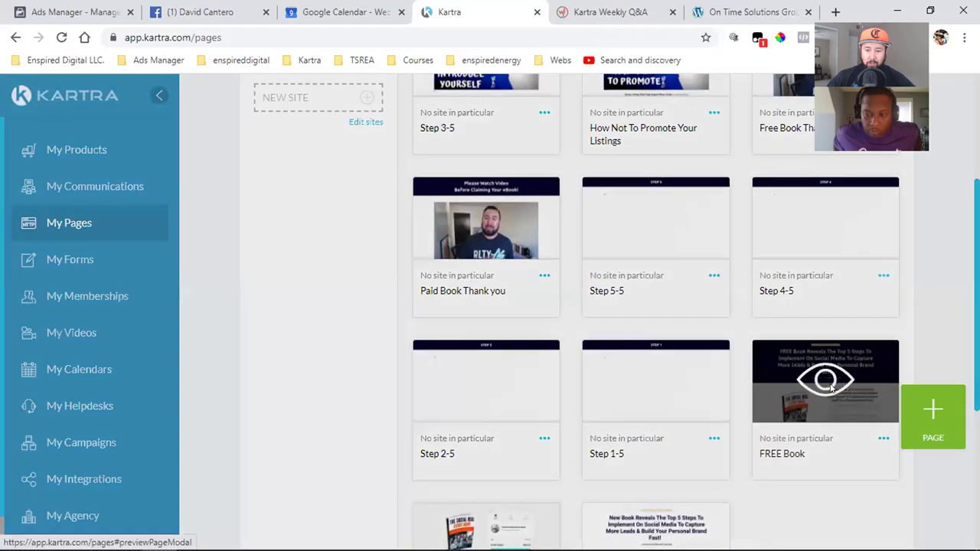
left_click(825, 381)
scroll(770, 388, "down", 5)
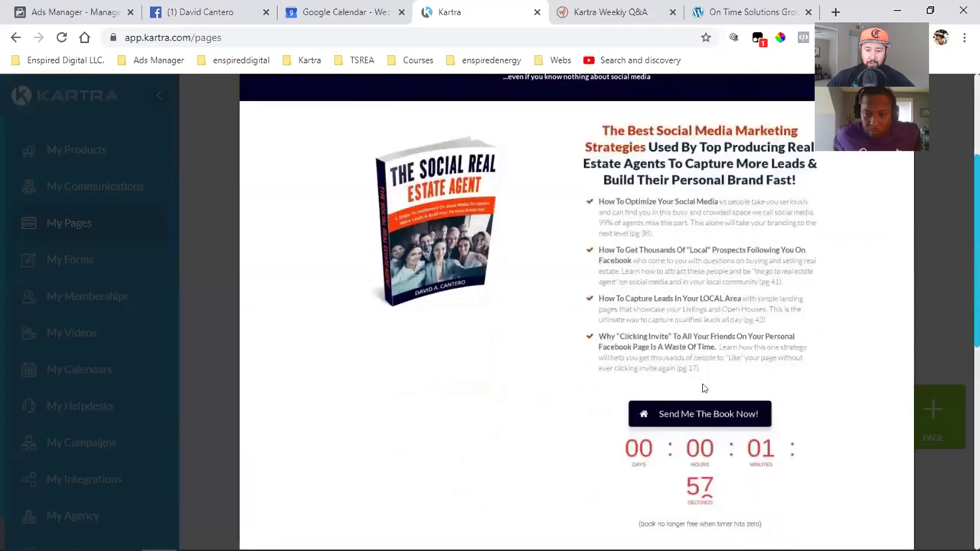
scroll(782, 390, "down", 5)
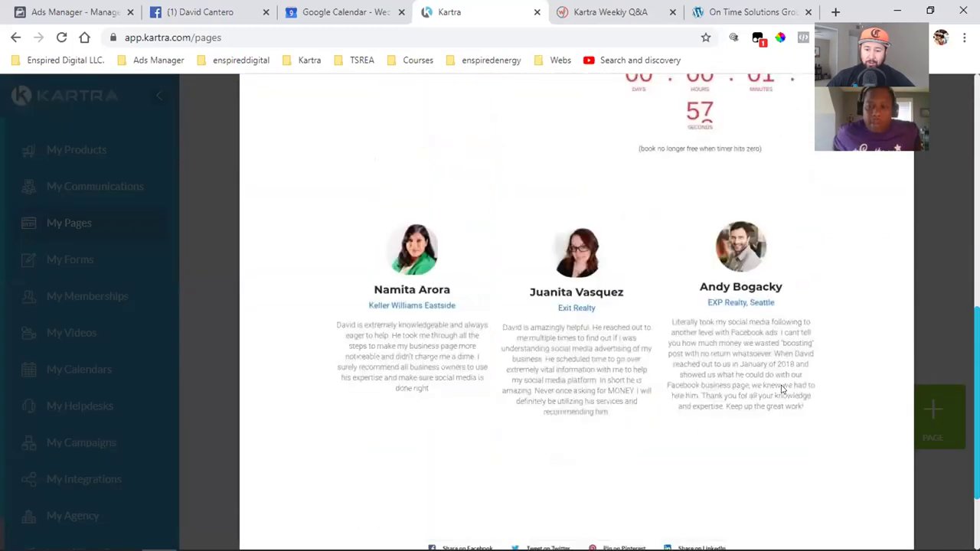
scroll(781, 390, "up", 9)
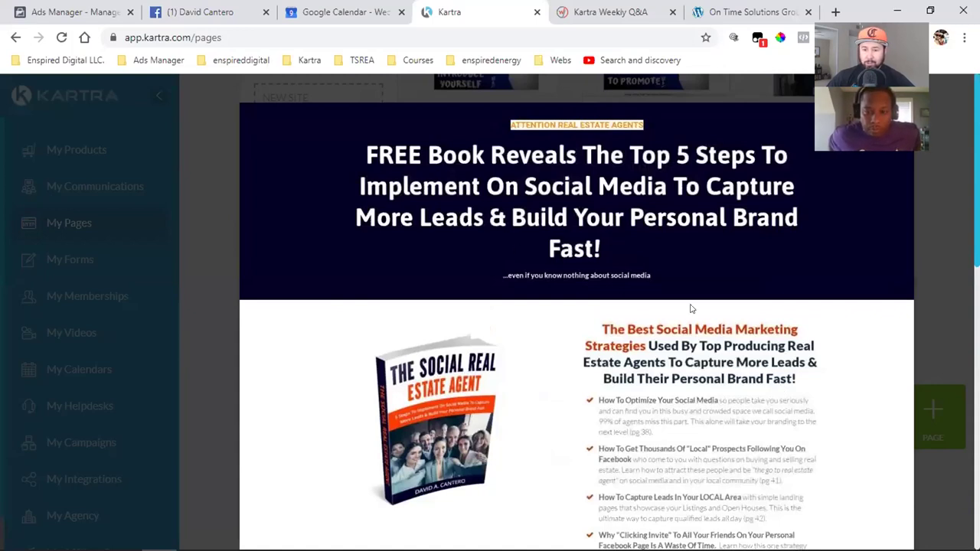
scroll(691, 308, "down", 1)
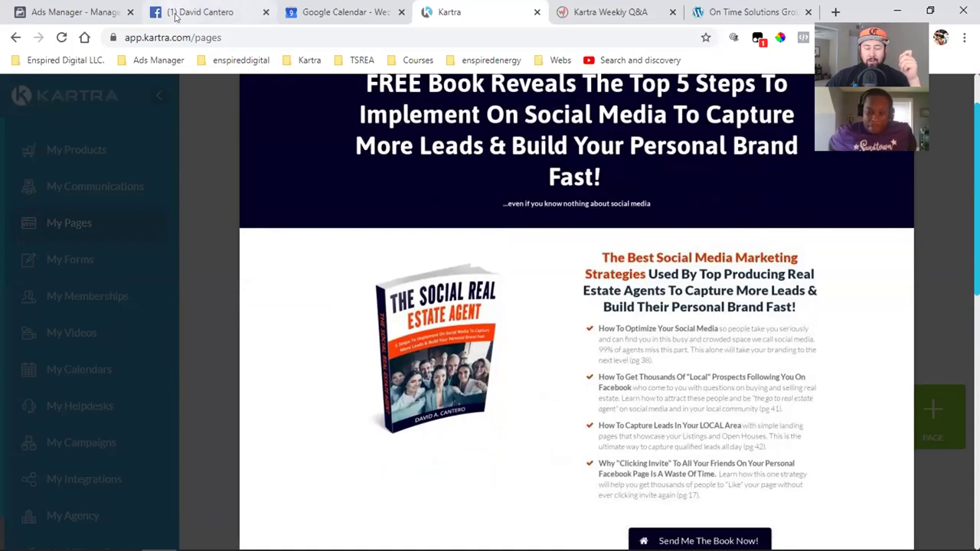
- Switch to the Facebook tab and open the personal profile timeline
left_click(200, 12)
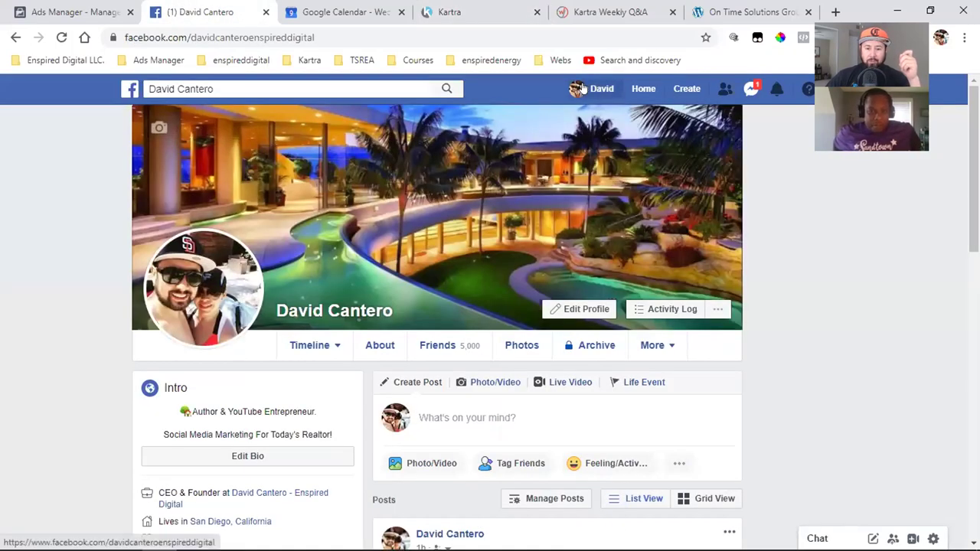
left_click(584, 89)
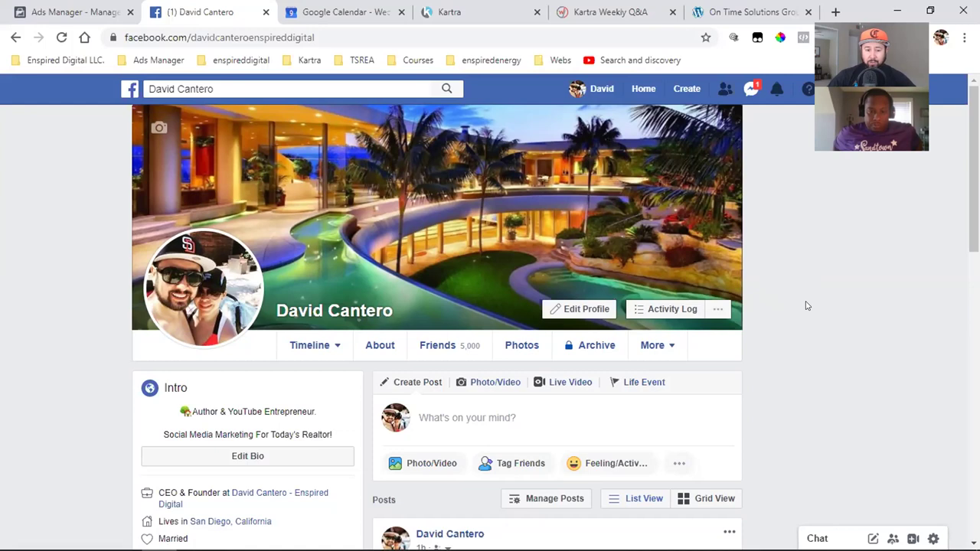
scroll(805, 306, "down", 1)
- Open the profile's Friends tab and scroll through the 5,000 friends
left_click(466, 278)
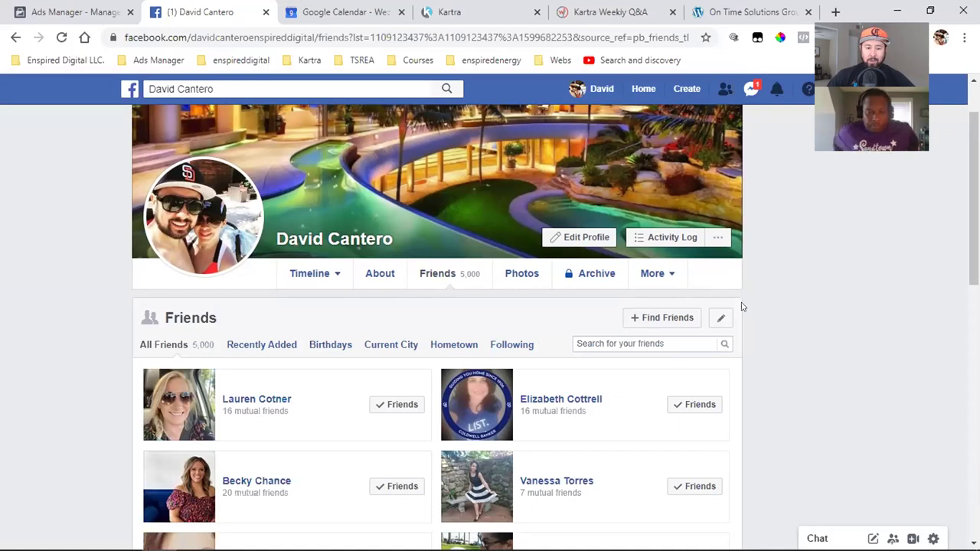
scroll(623, 324, "down", 2)
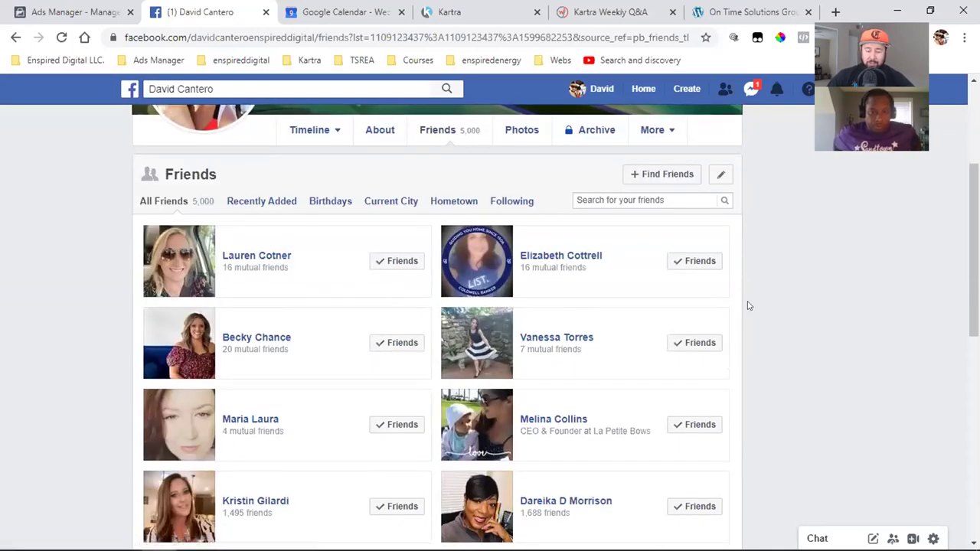
mouse_move(507, 245)
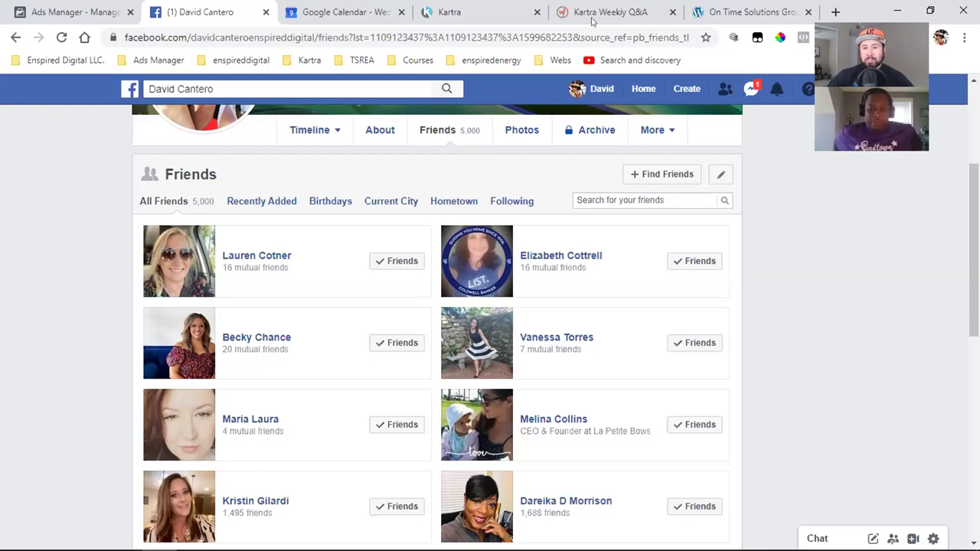
- Return to the Kartra tab and scroll the FREE Book preview from headline to testimonials
left_click(450, 12)
scroll(551, 291, "up", 1)
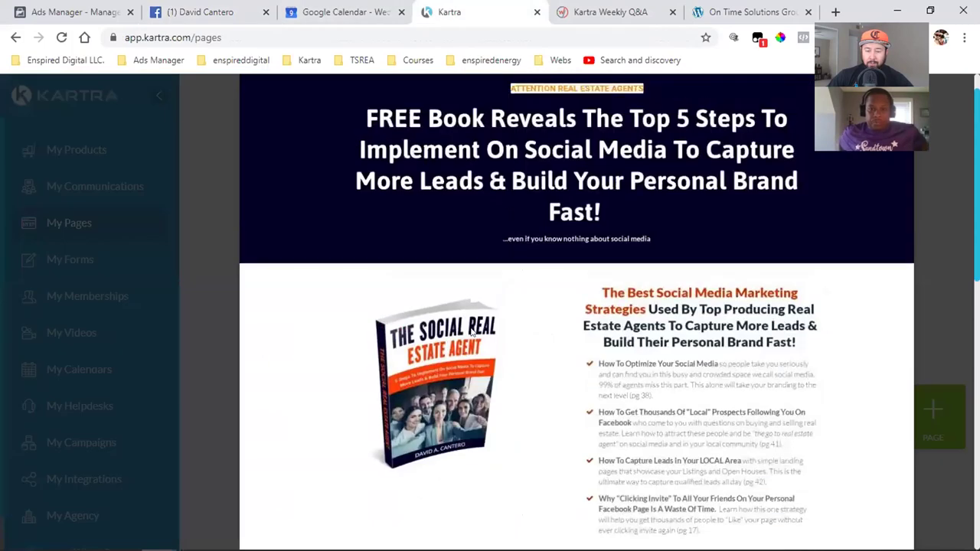
scroll(535, 342, "down", 1)
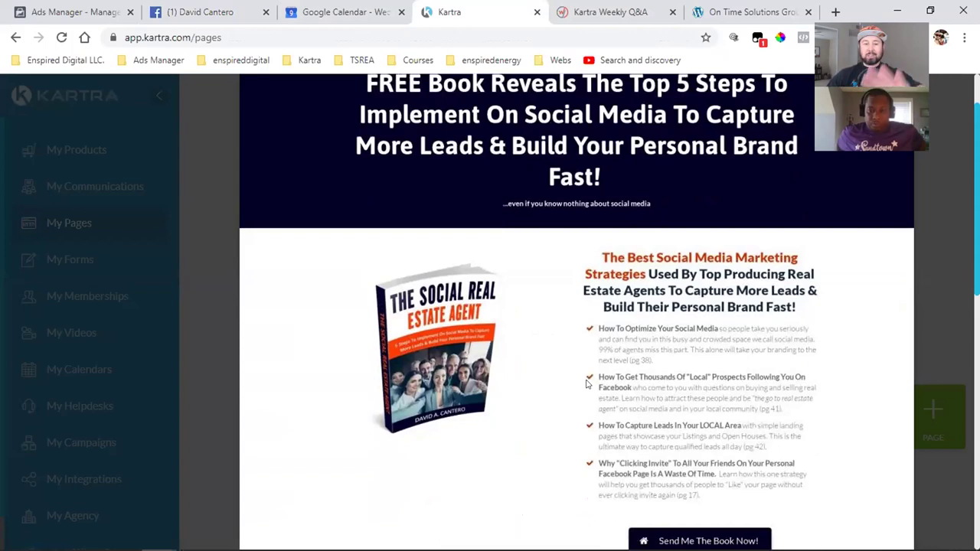
scroll(586, 384, "up", 1)
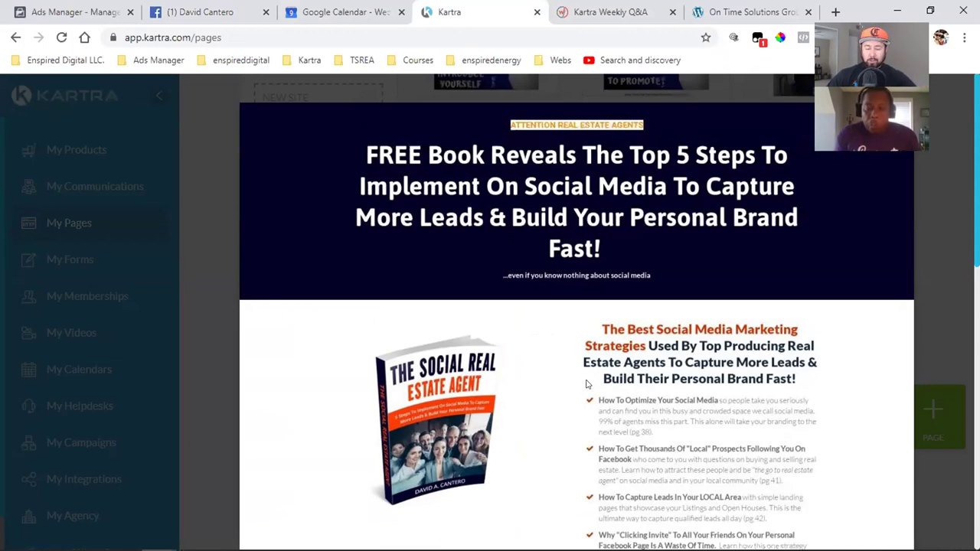
scroll(585, 385, "down", 2)
scroll(586, 384, "down", 6)
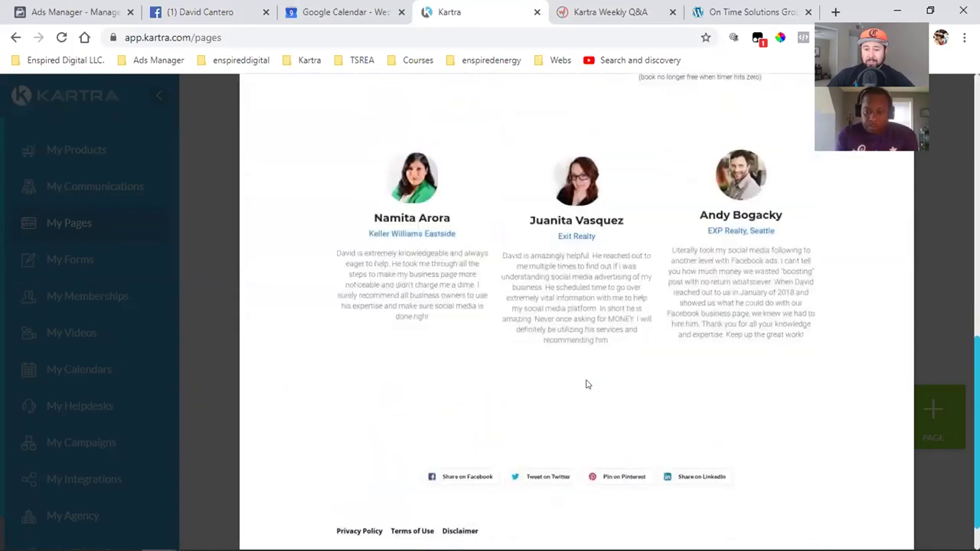
scroll(552, 389, "up", 7)
scroll(476, 341, "up", 1)
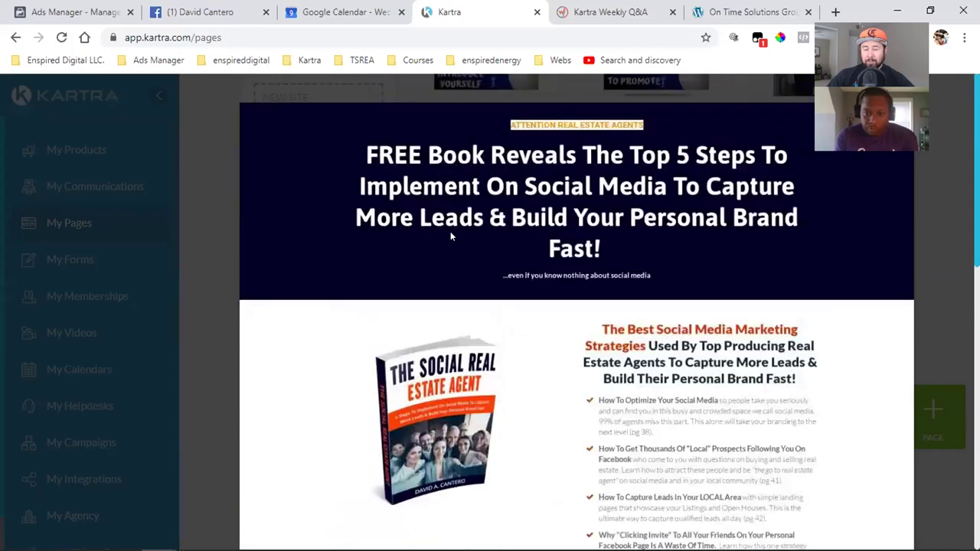
scroll(436, 250, "down", 4)
scroll(436, 250, "down", 1)
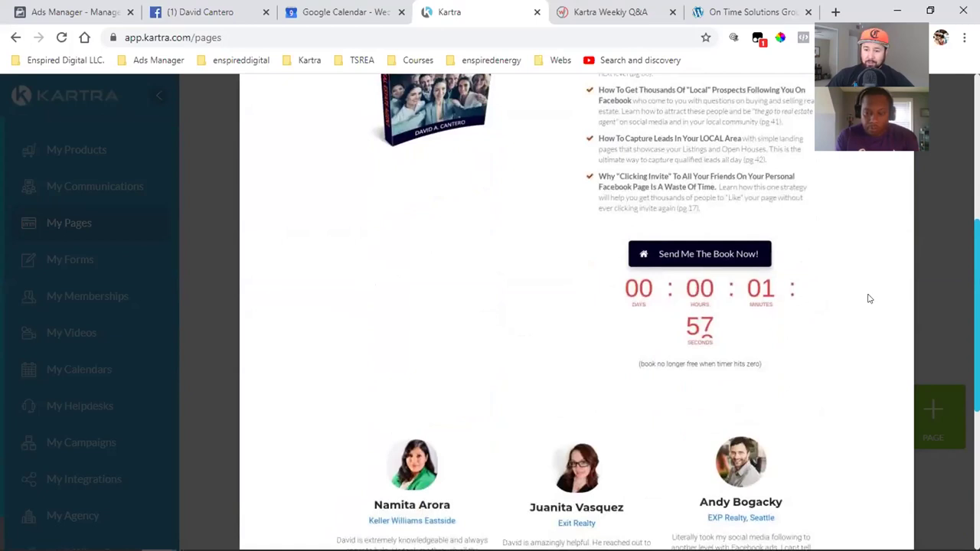
scroll(898, 306, "up", 5)
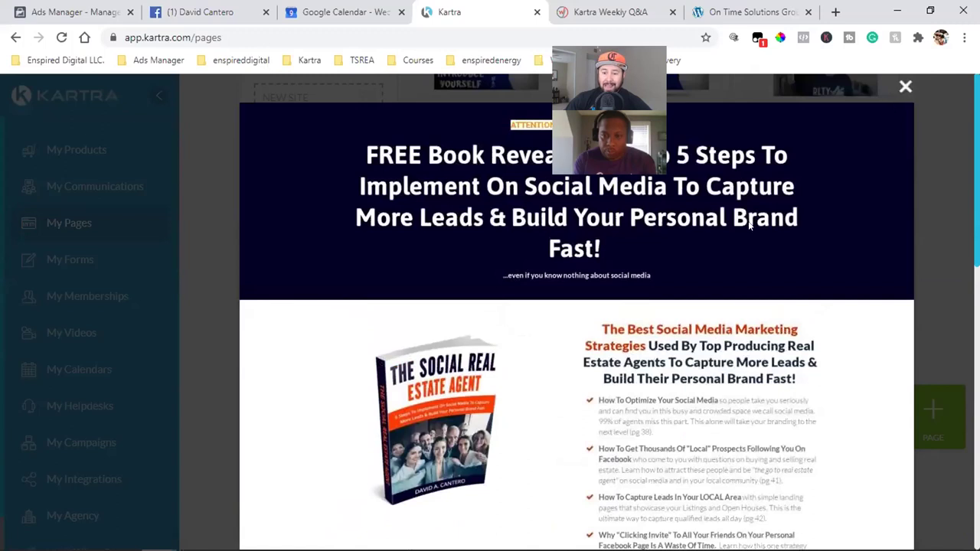
- Close the FREE Book preview and open the TSREA Book Sales Page preview
left_click(906, 87)
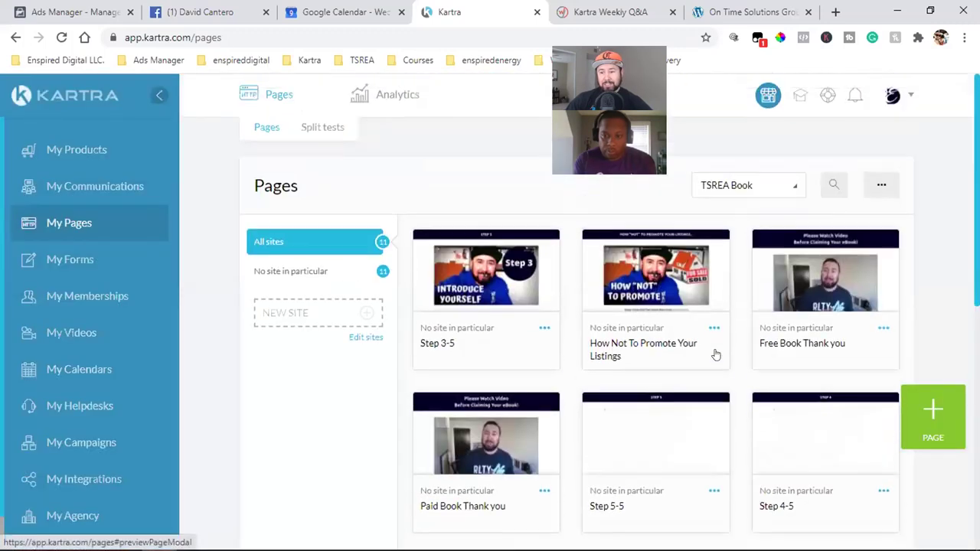
scroll(714, 353, "down", 5)
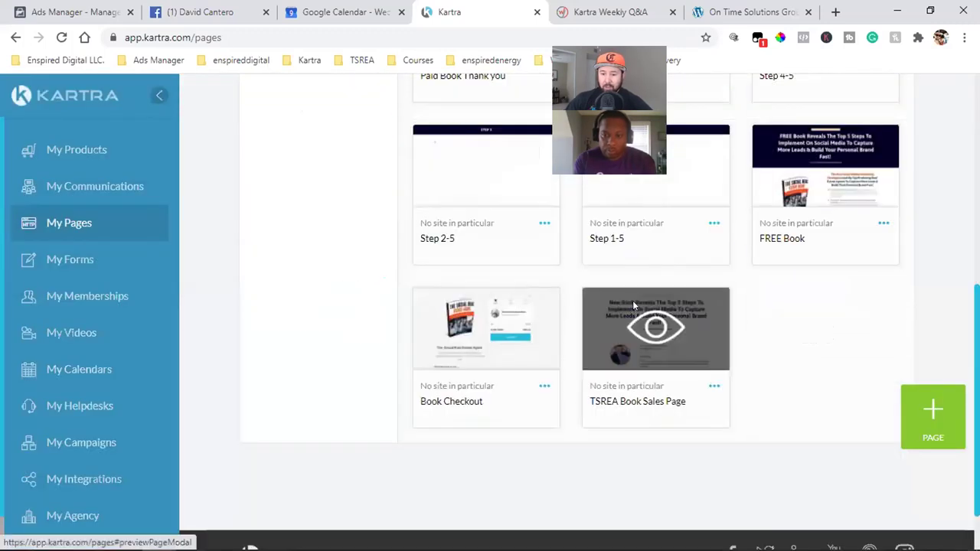
left_click(632, 302)
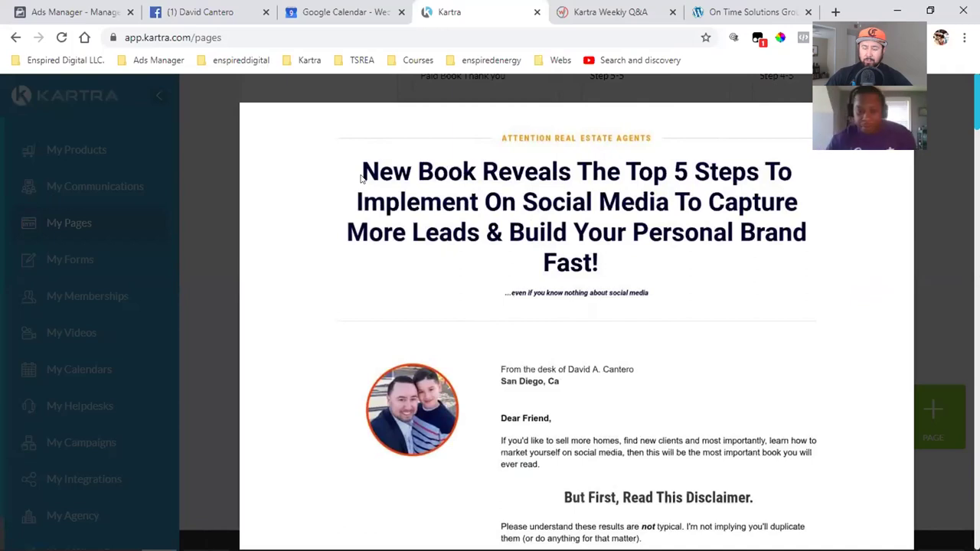
- Scroll through the TSREA Book Sales Page preview, then close it
scroll(600, 303, "down", 8)
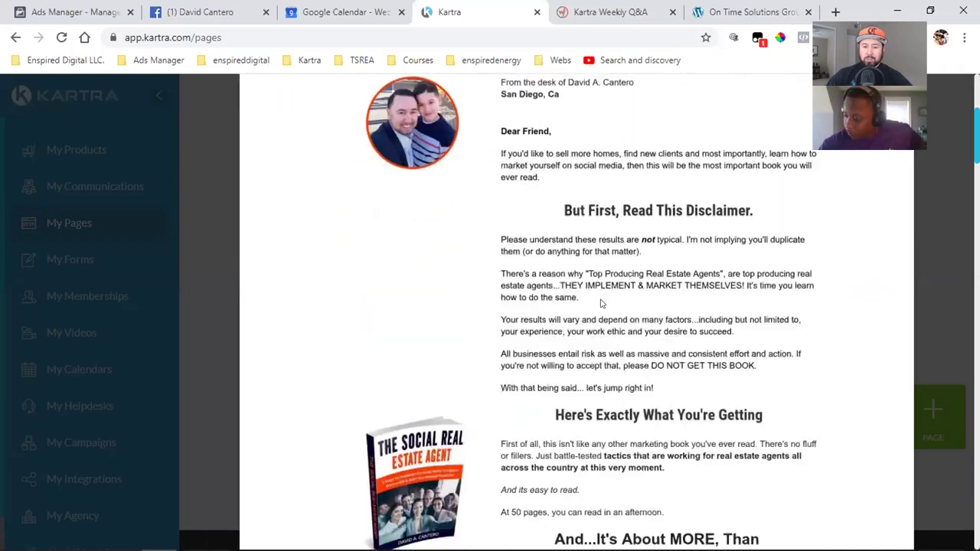
scroll(600, 303, "down", 3)
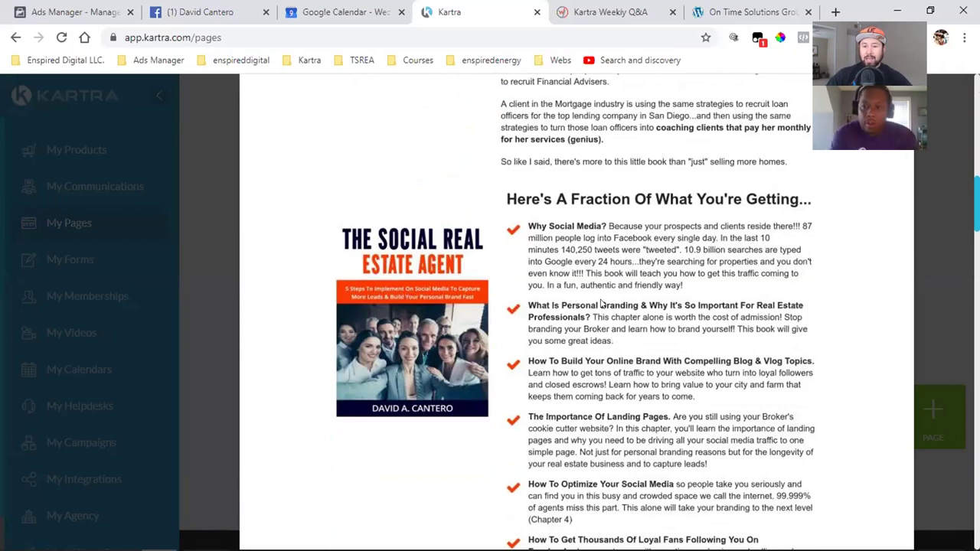
scroll(601, 304, "down", 3)
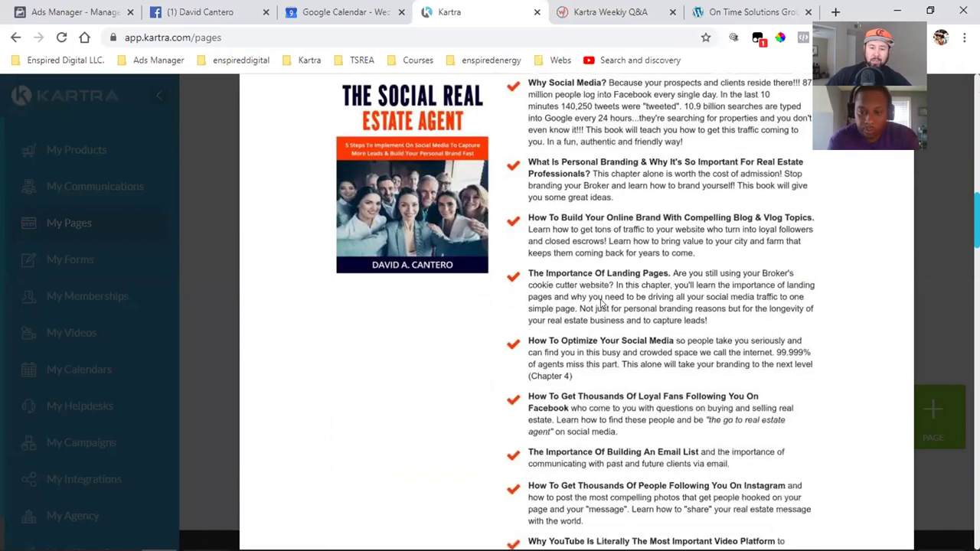
scroll(601, 304, "down", 7)
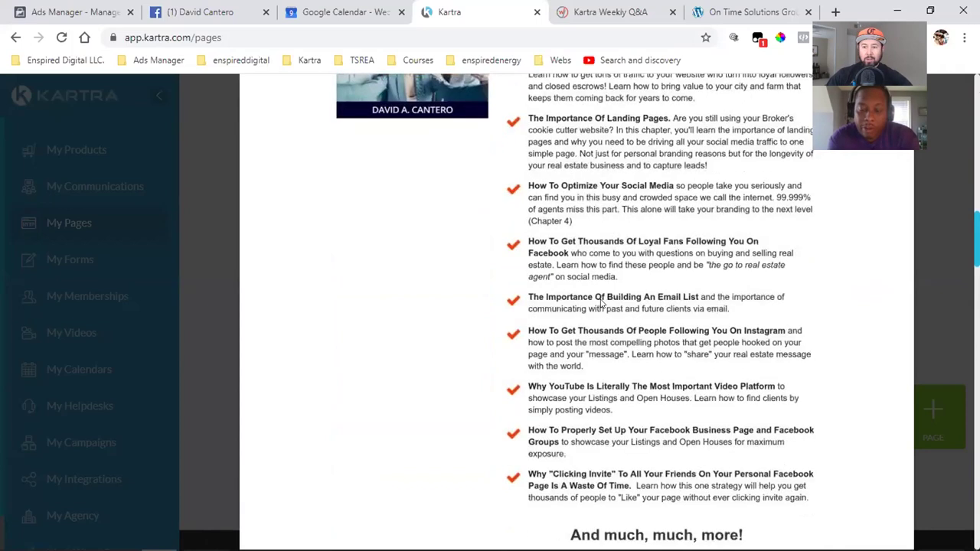
scroll(601, 304, "down", 2)
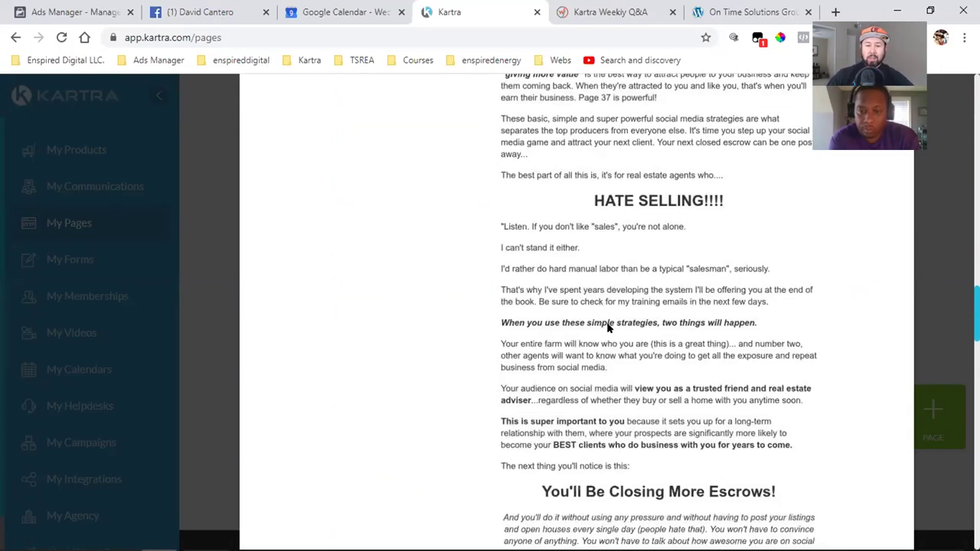
scroll(608, 328, "up", 15)
scroll(604, 328, "up", 6)
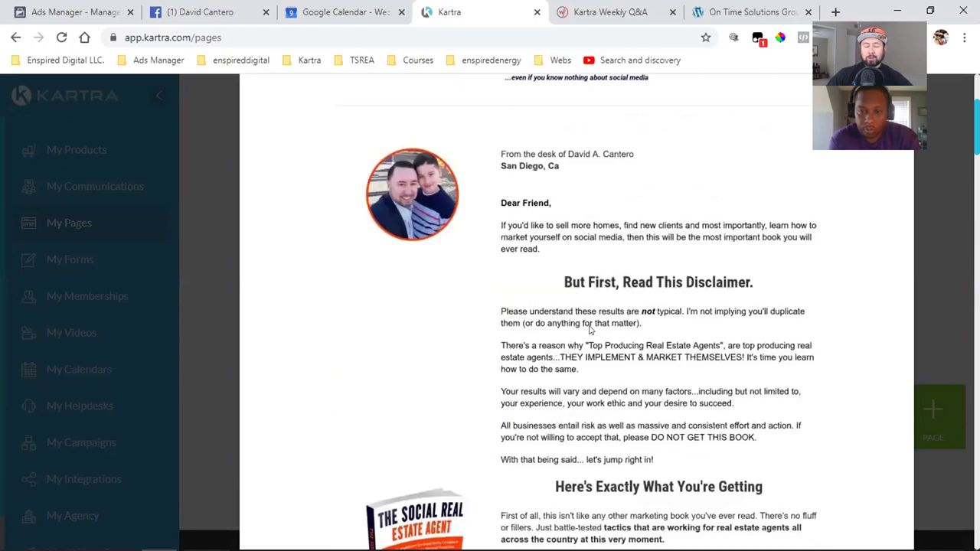
scroll(589, 328, "up", 3)
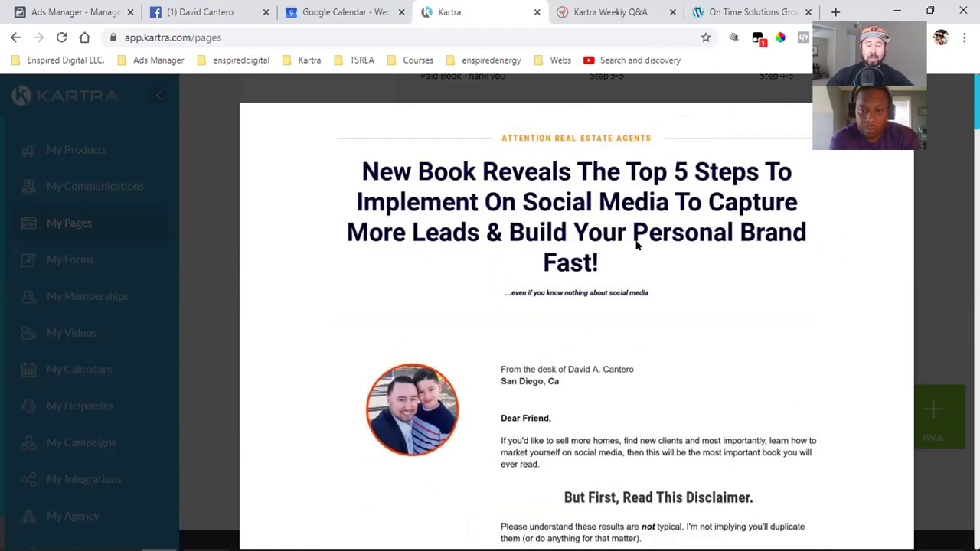
scroll(623, 317, "down", 2)
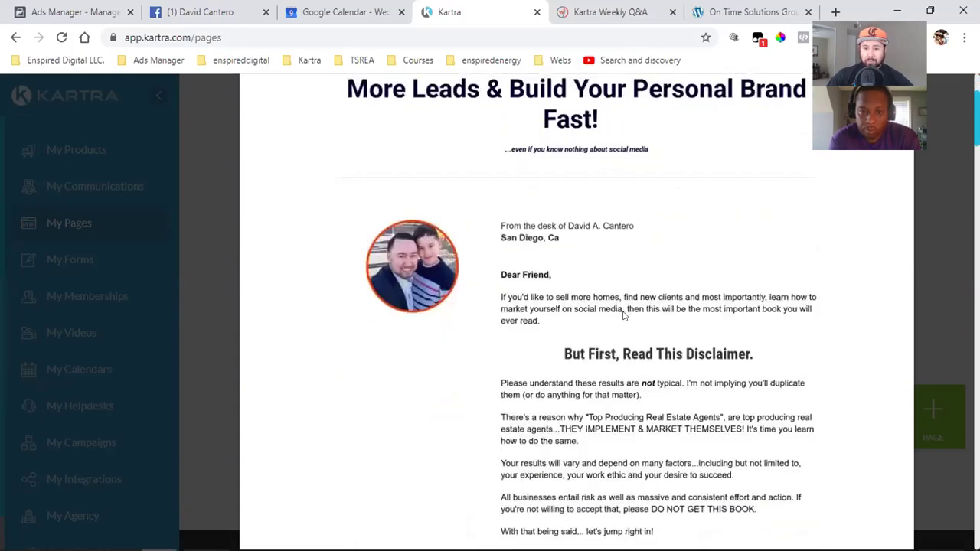
scroll(624, 317, "up", 2)
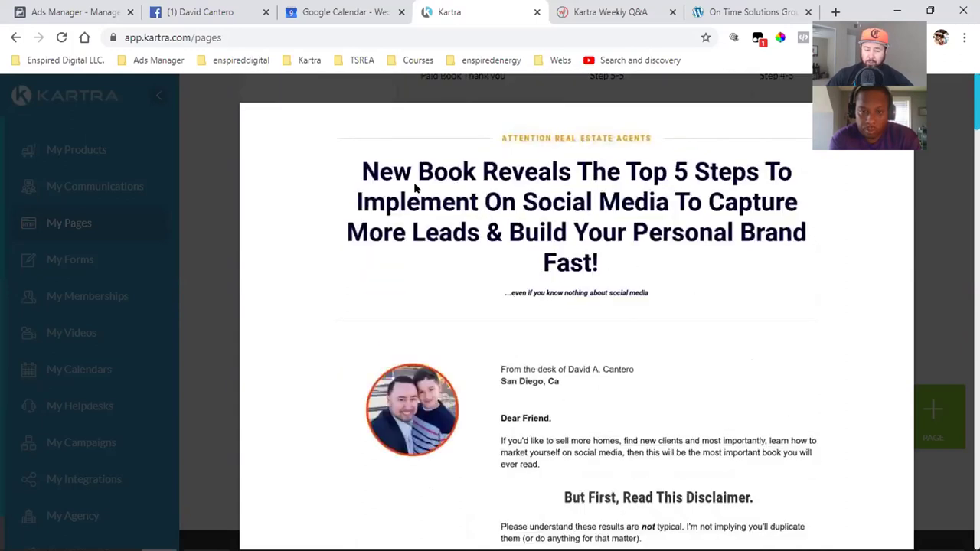
scroll(536, 268, "down", 5)
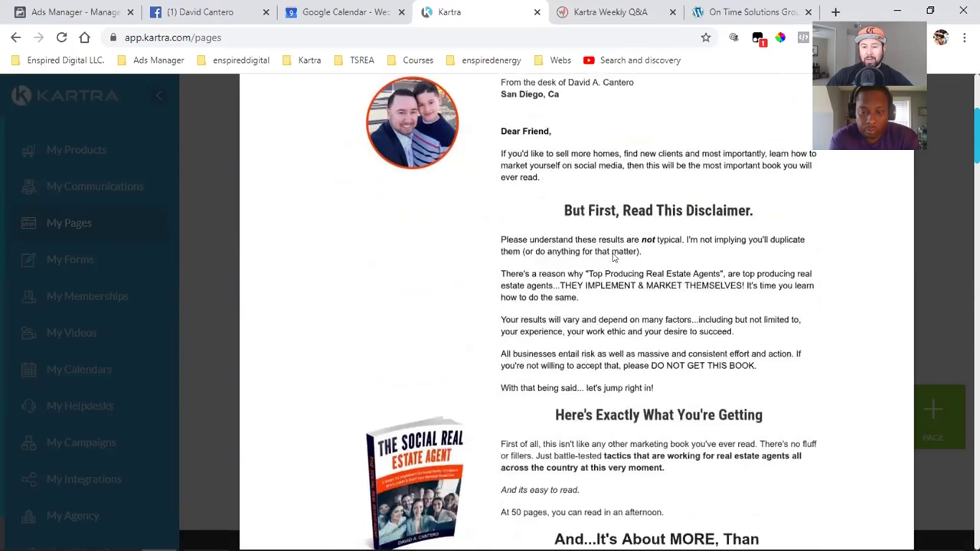
scroll(589, 281, "down", 4)
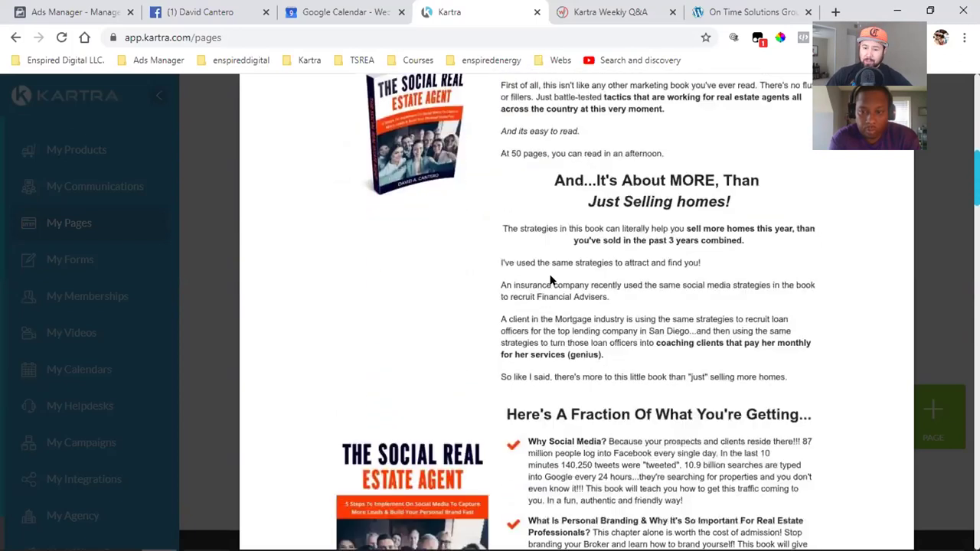
scroll(621, 227, "down", 5)
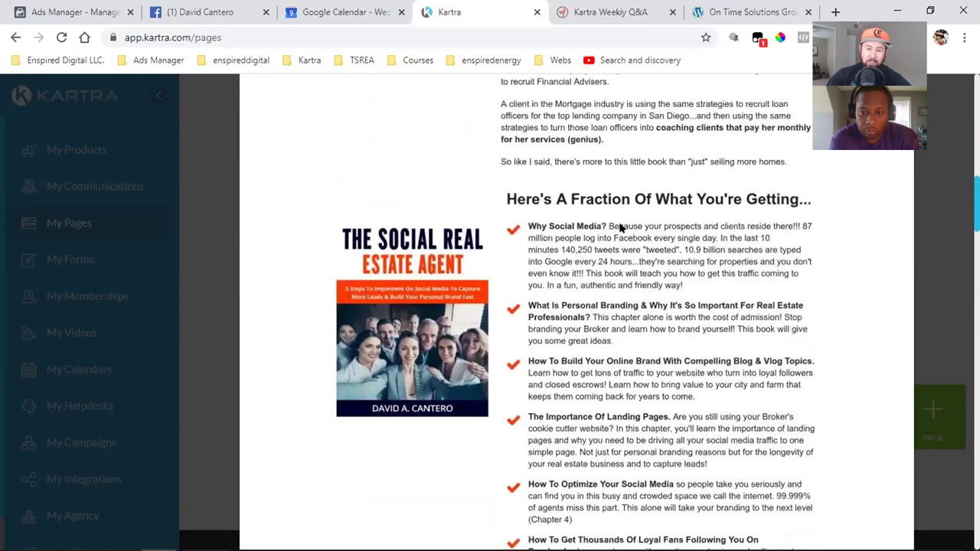
scroll(621, 227, "down", 10)
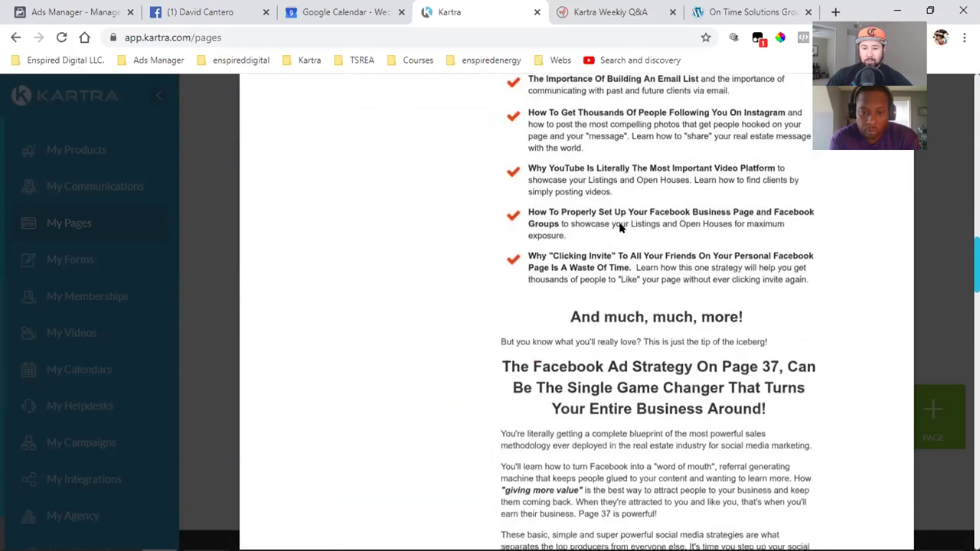
scroll(621, 227, "down", 13)
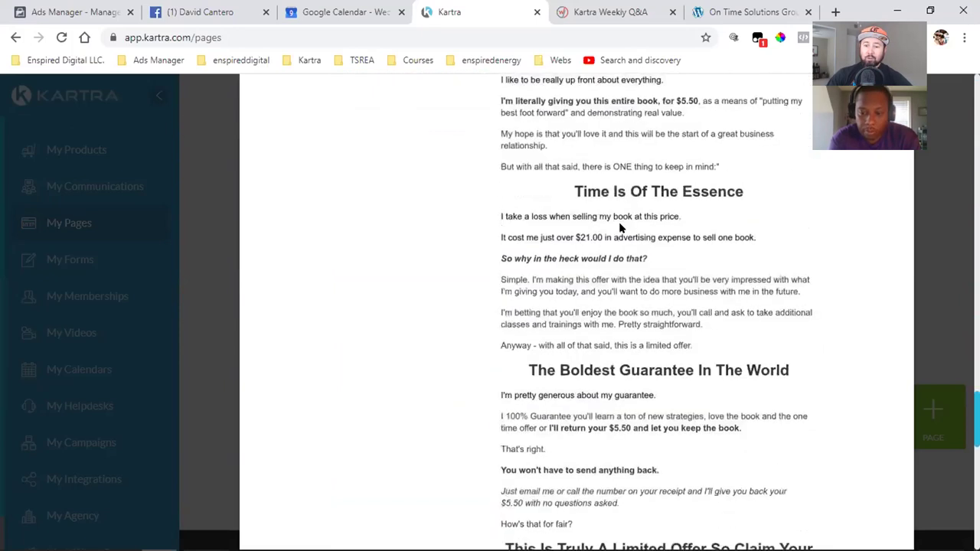
scroll(678, 333, "up", 2)
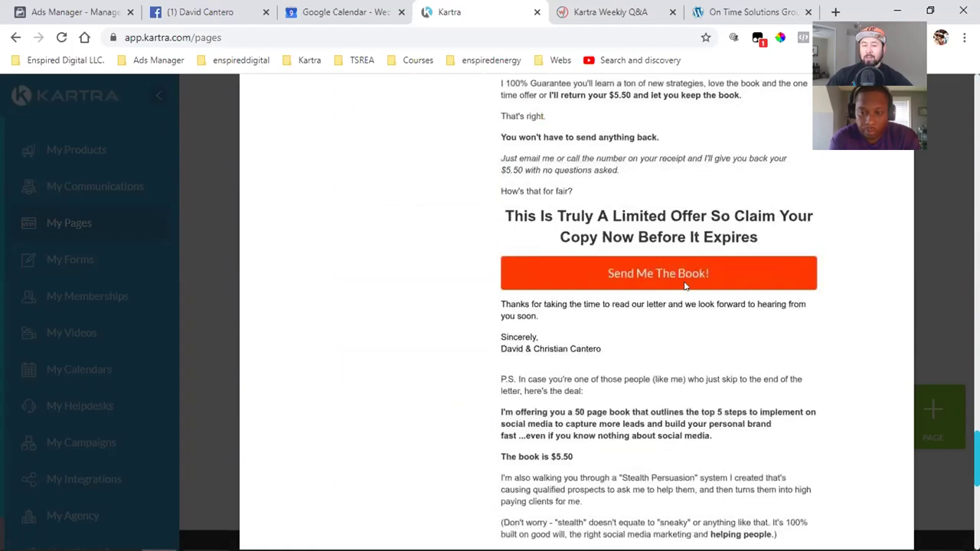
scroll(794, 296, "up", 18)
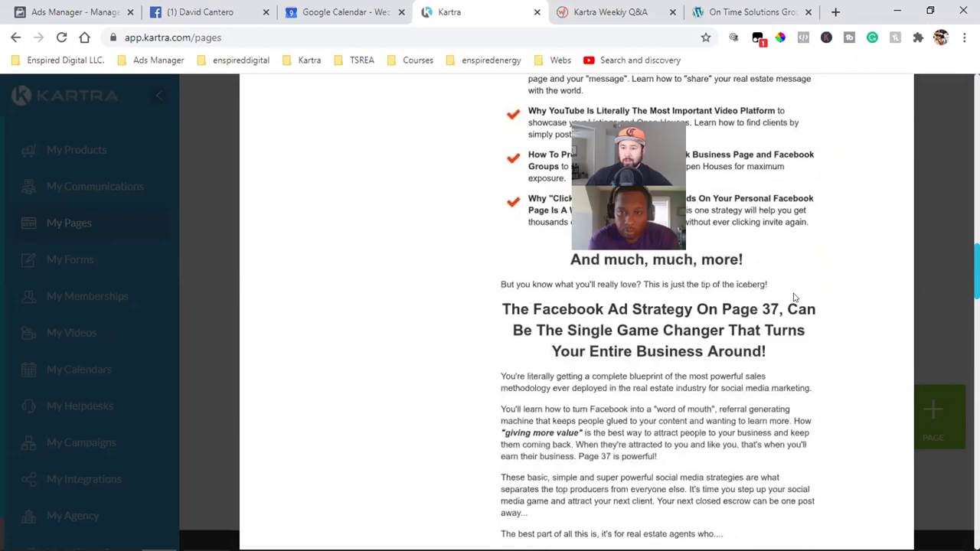
scroll(897, 201, "up", 10)
left_click(905, 85)
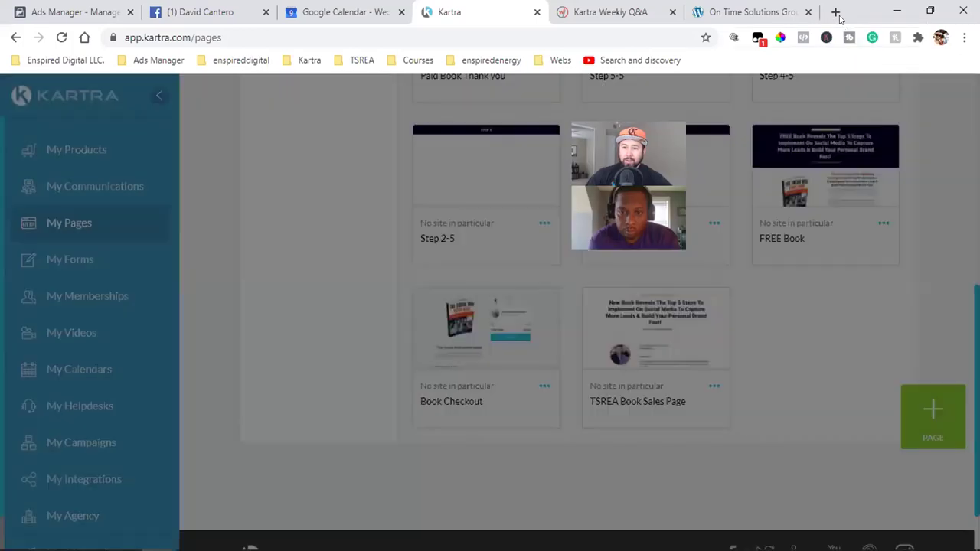
- Open thesocialrealestateagent.com in a new browser tab
left_click(835, 12)
type("the")
key("Return")
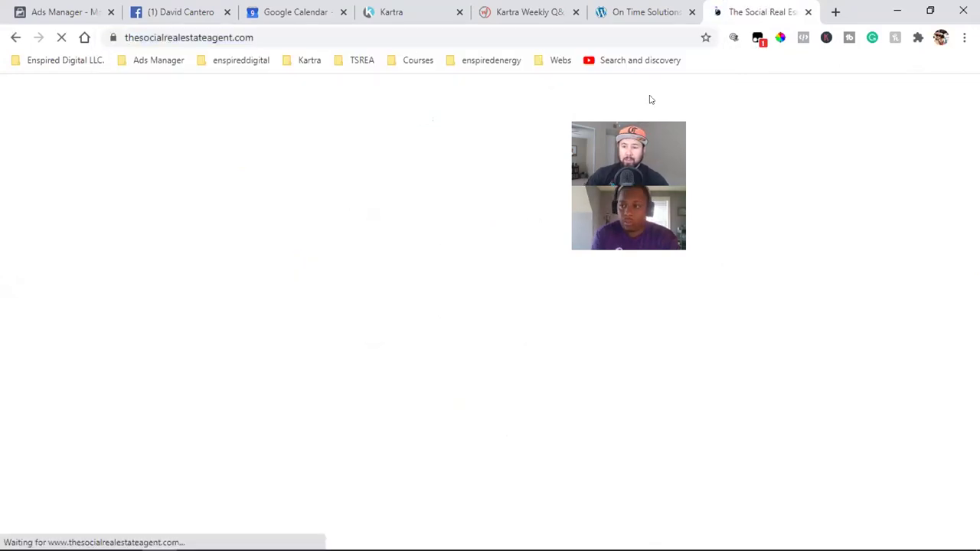
- Start checkout for The Social Real Estate Agent book at USD 5.50
scroll(523, 238, "down", 5)
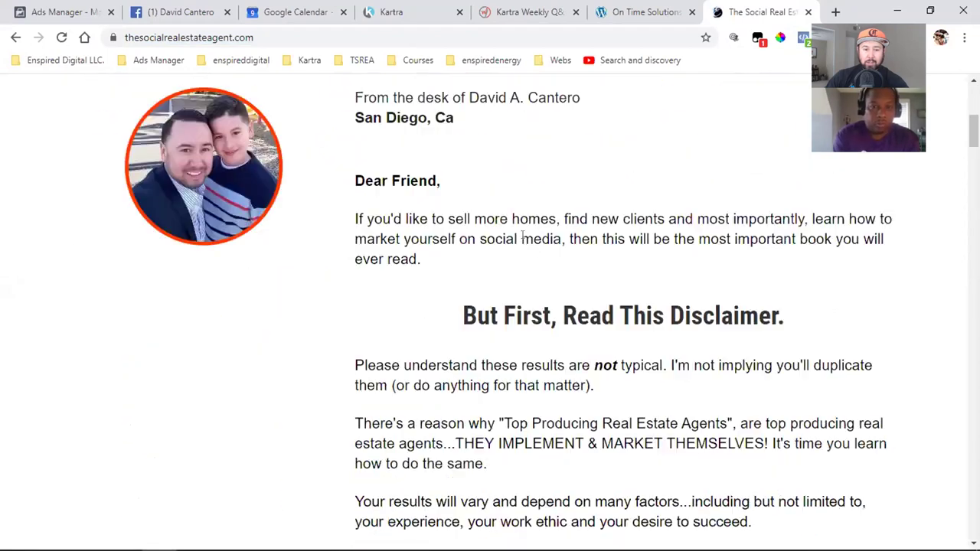
scroll(419, 269, "up", 5)
scroll(556, 219, "down", 12)
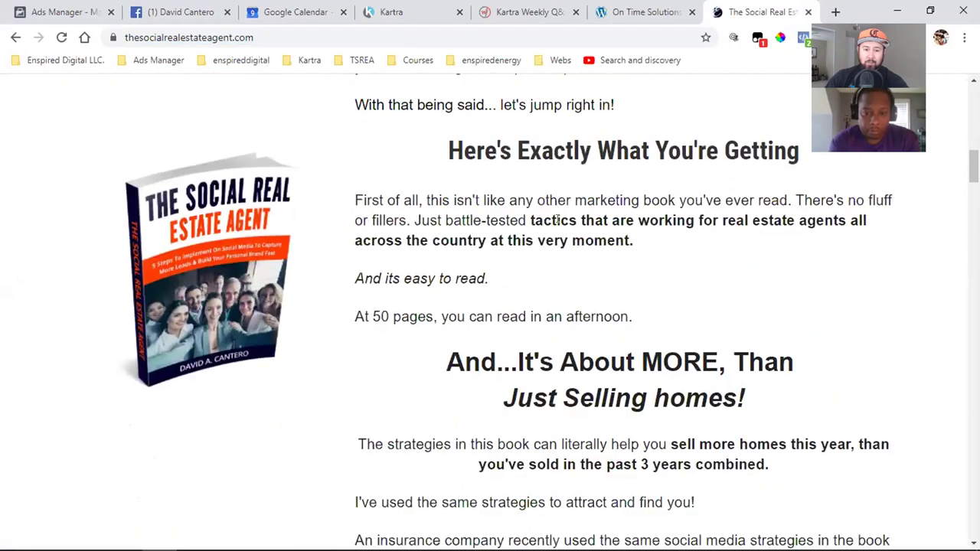
scroll(557, 219, "down", 2)
left_click(196, 140)
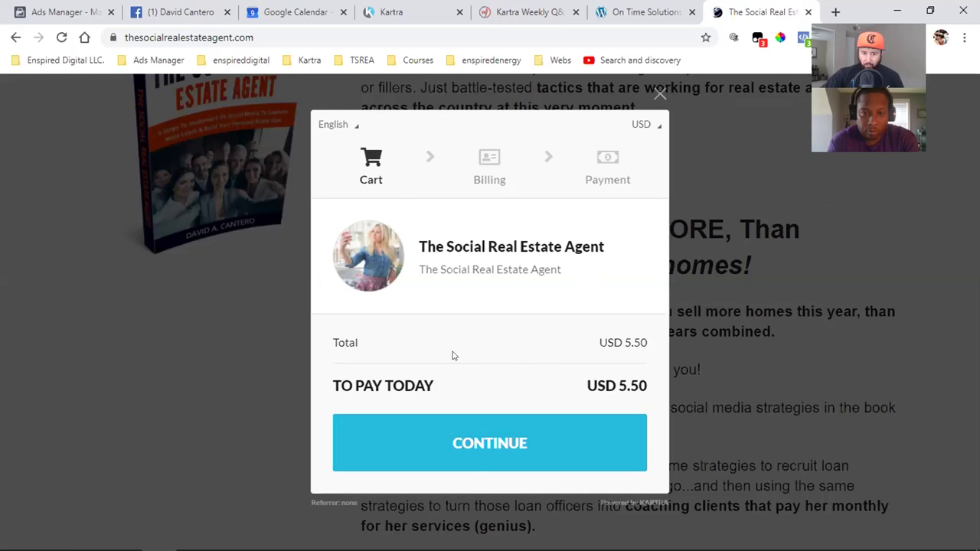
- Continue the book checkout to billing details and switch back to the Kartra tab
left_click(497, 459)
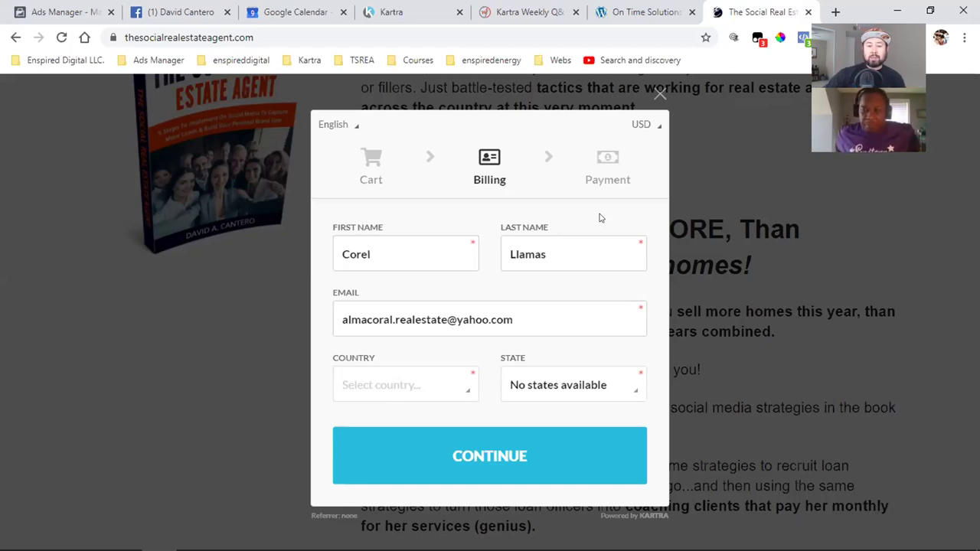
left_click(382, 11)
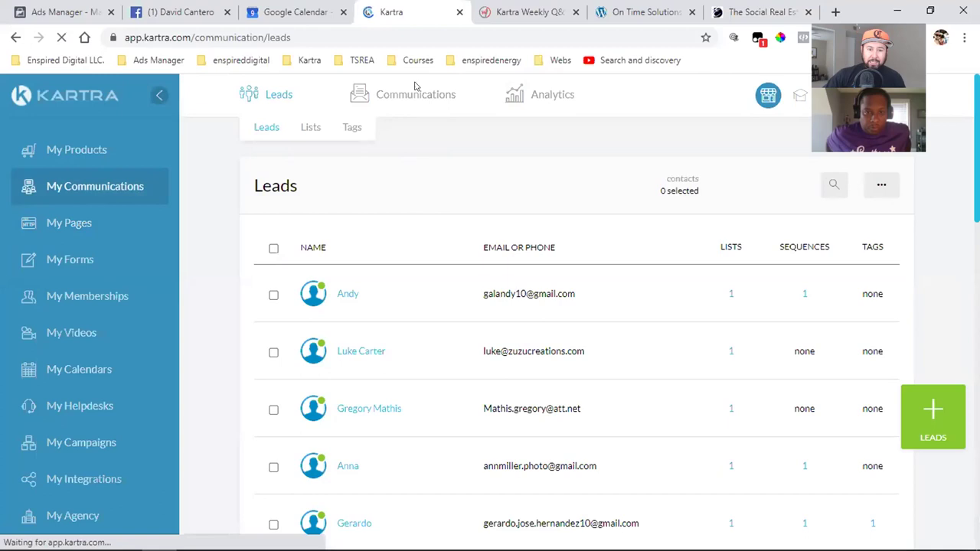
- Open the email Sequences list, glancing at the Leads lists before returning
mouse_move(411, 94)
left_click(406, 131)
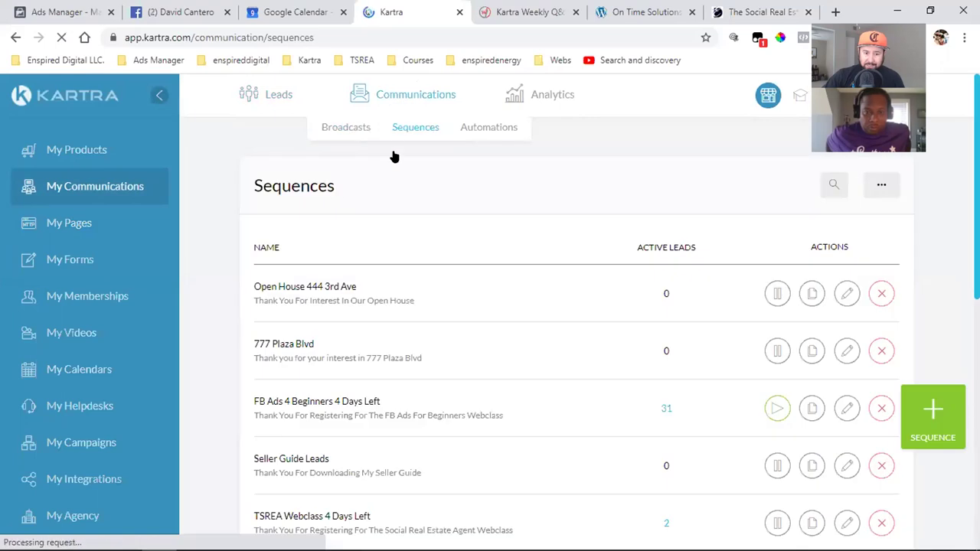
double_click(285, 184)
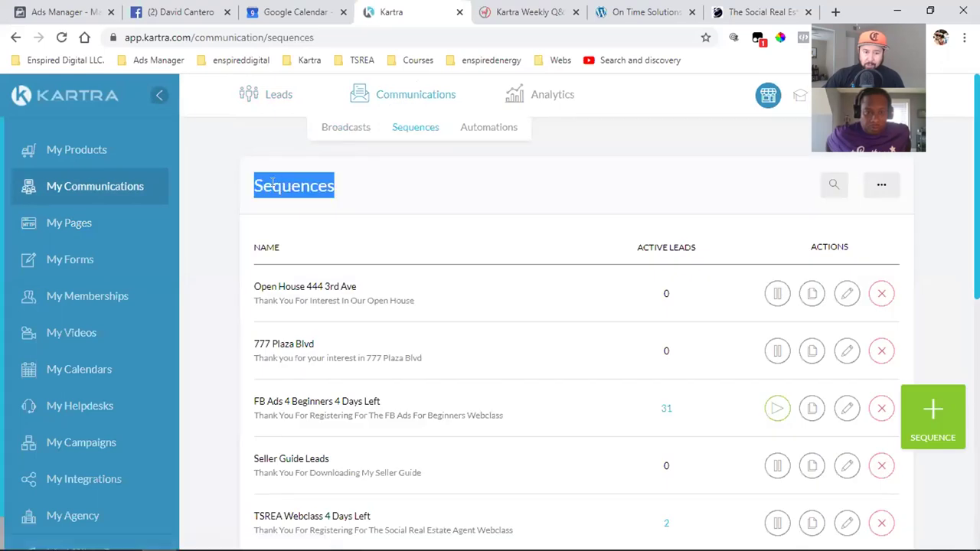
left_click(272, 184)
left_click(266, 128)
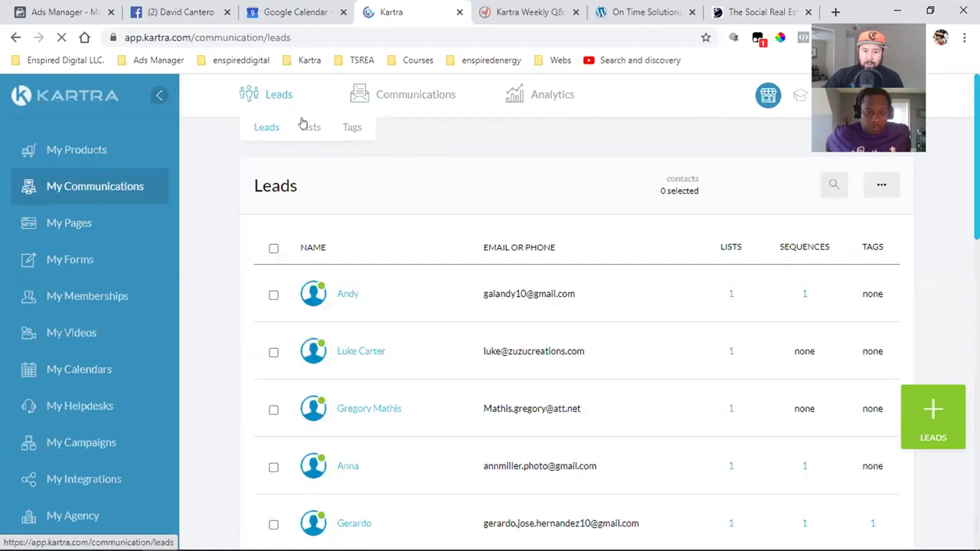
left_click(308, 127)
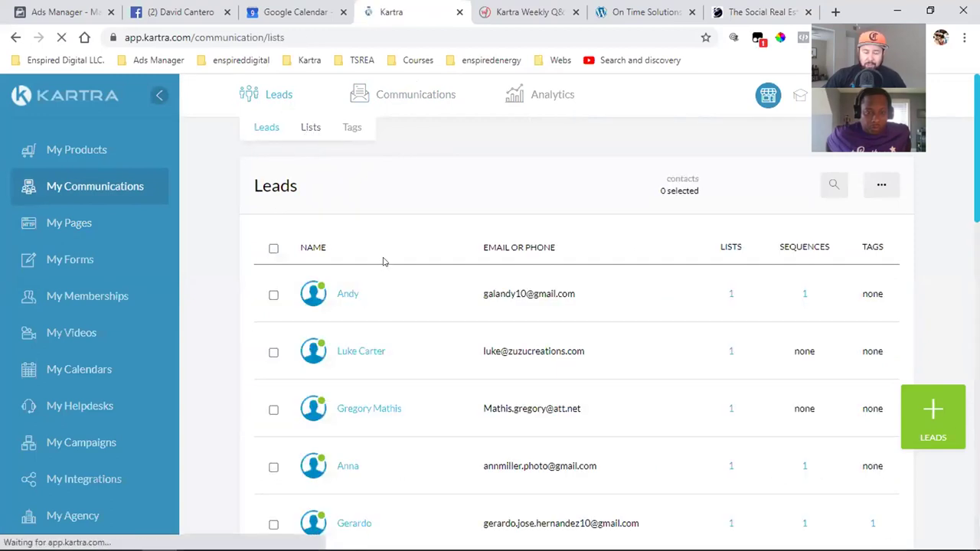
left_click_drag(280, 329, 396, 337)
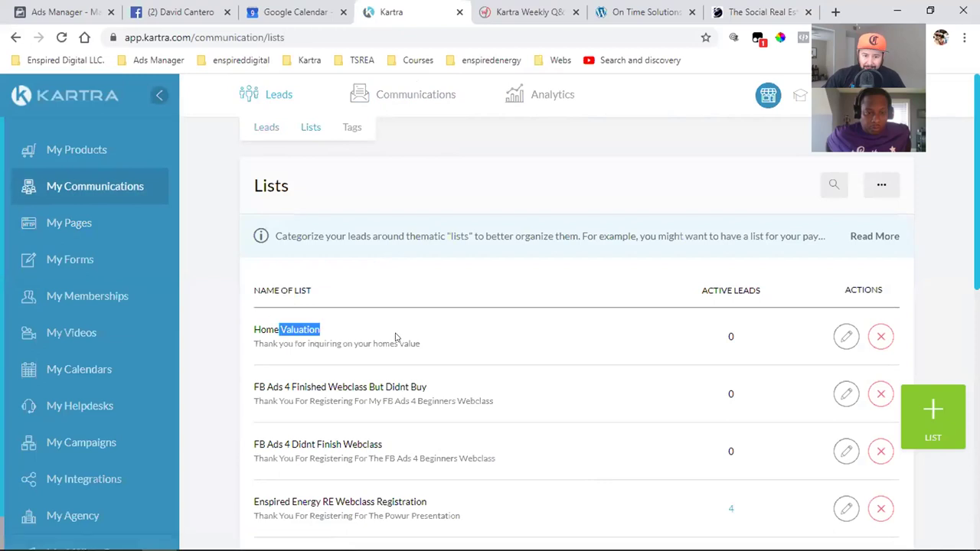
mouse_move(396, 88)
left_click(414, 129)
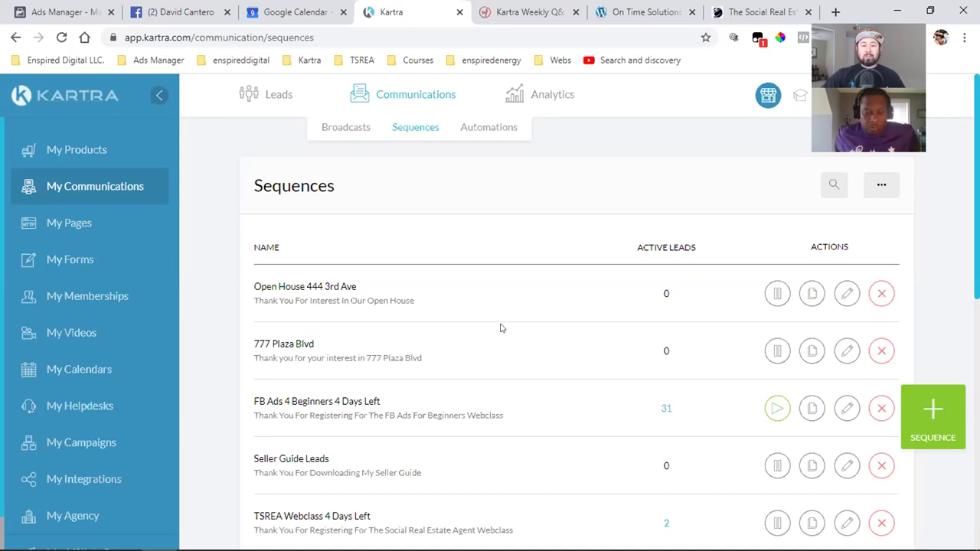
- Show more sequences and edit the TSREA Book Abandoned Cart sequence
scroll(501, 328, "down", 7)
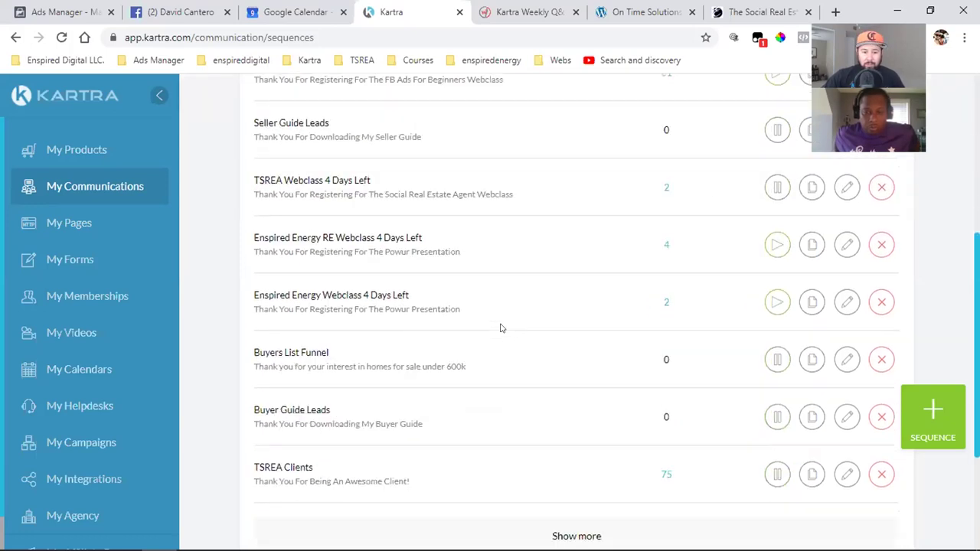
left_click(576, 344)
scroll(490, 345, "down", 1)
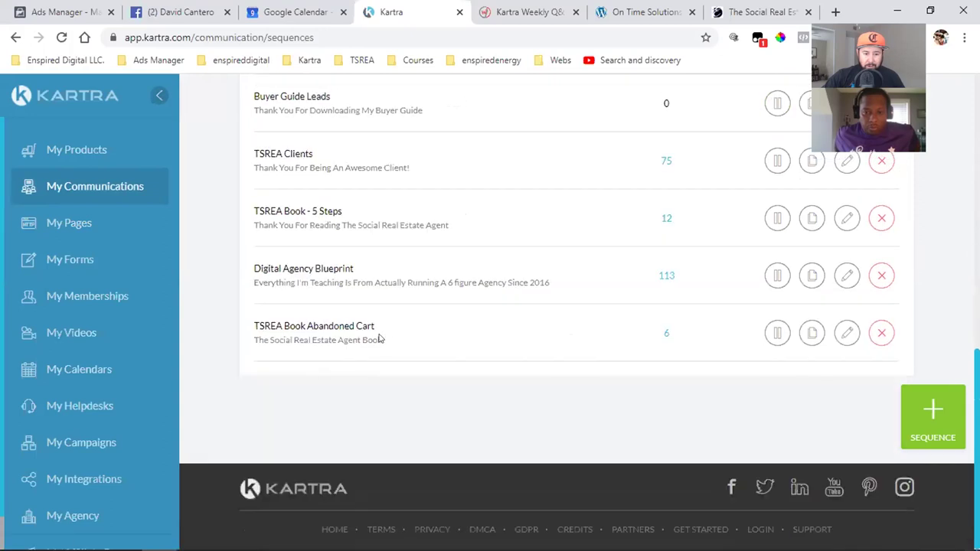
triple_click(327, 326)
left_click(351, 326)
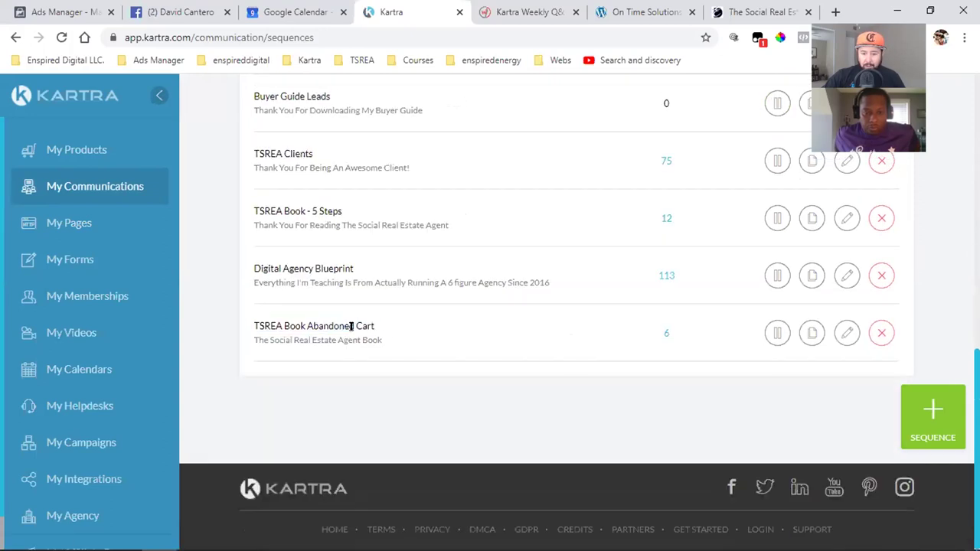
triple_click(351, 326)
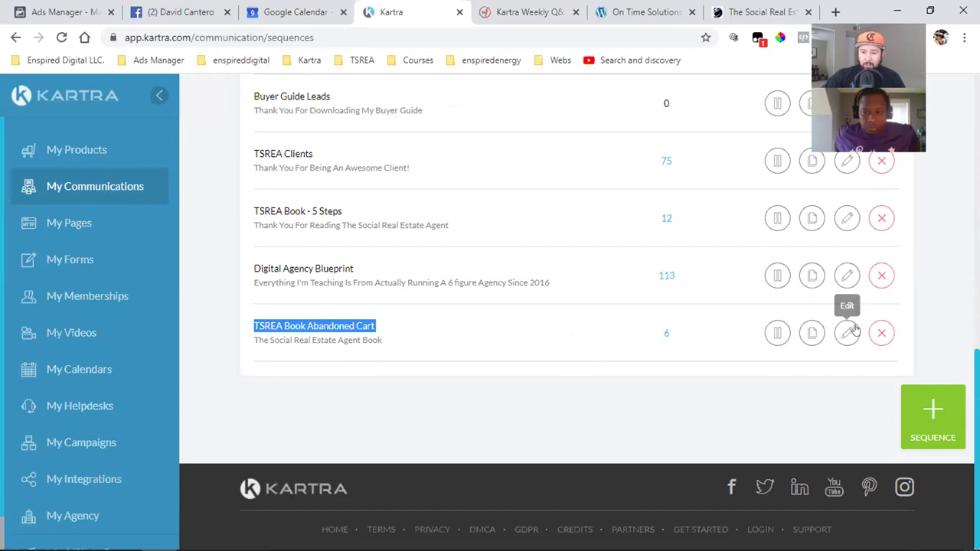
left_click(846, 332)
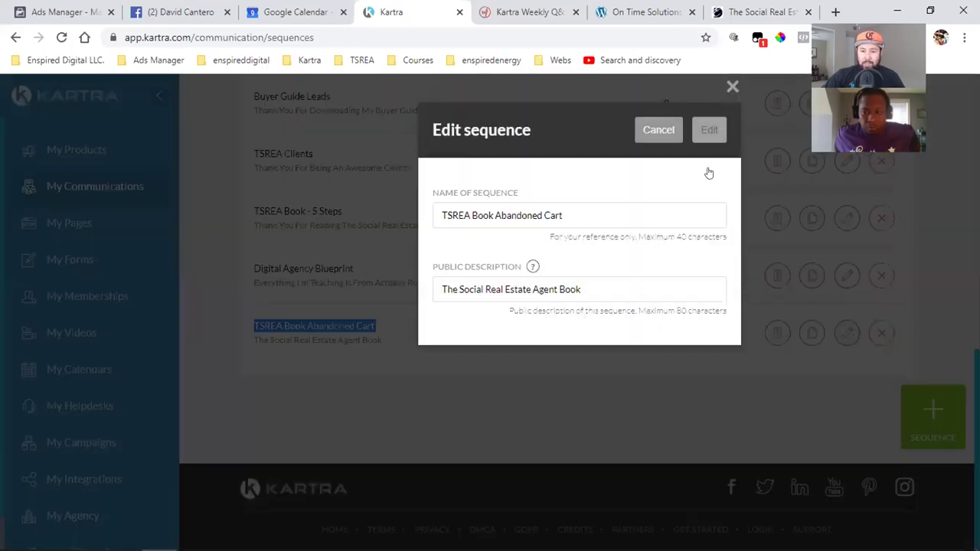
- Launch the sequence builder showing the starting rule and 'Stacy you forgot to check out' email
left_click(706, 126)
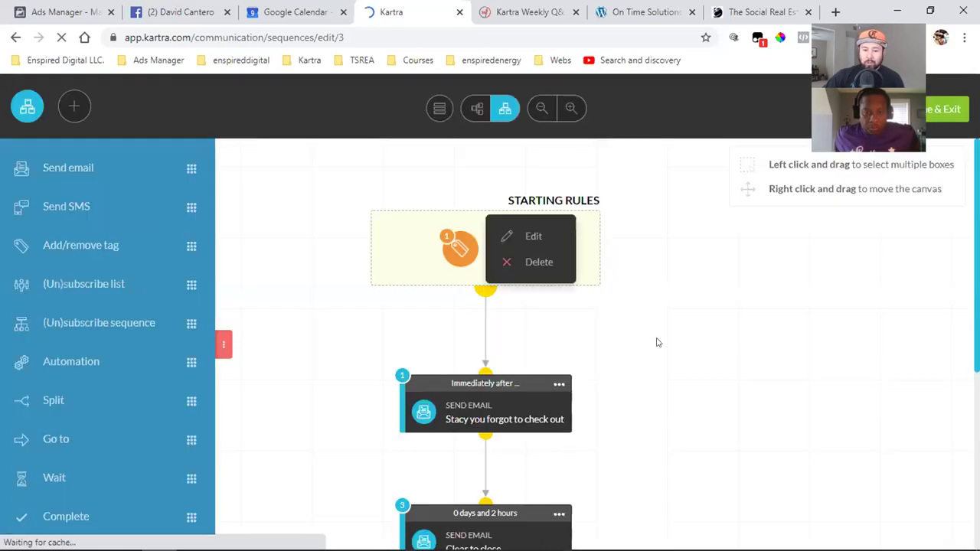
scroll(691, 363, "down", 3)
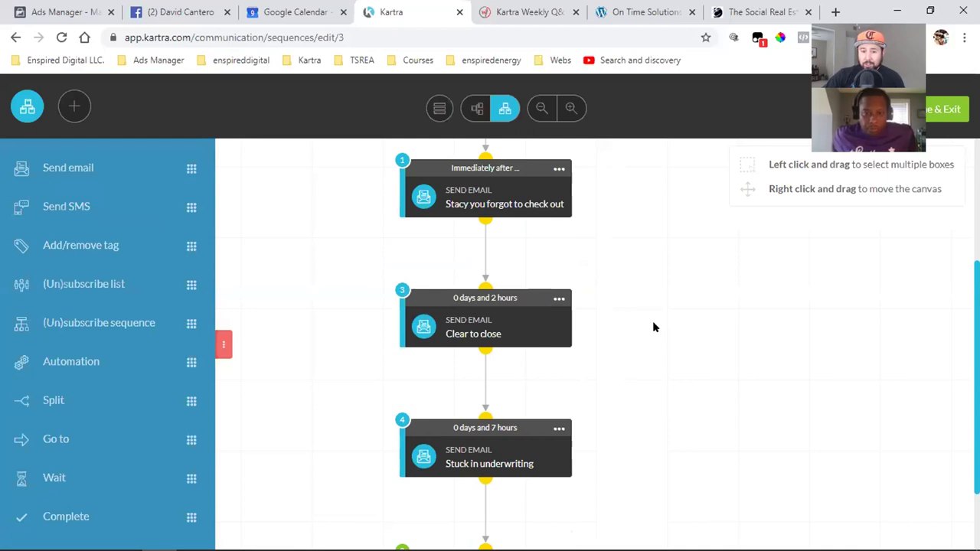
scroll(652, 327, "up", 2)
mouse_move(452, 177)
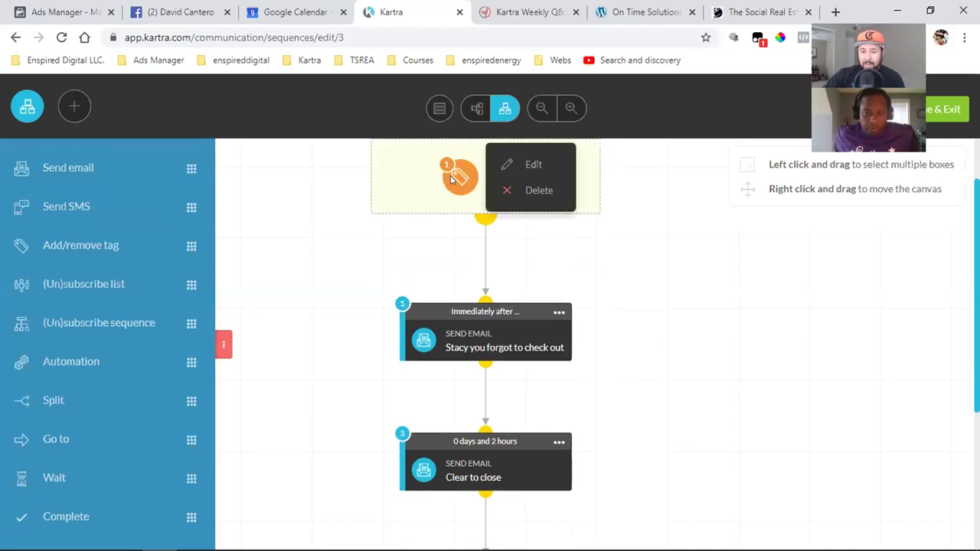
left_click(511, 164)
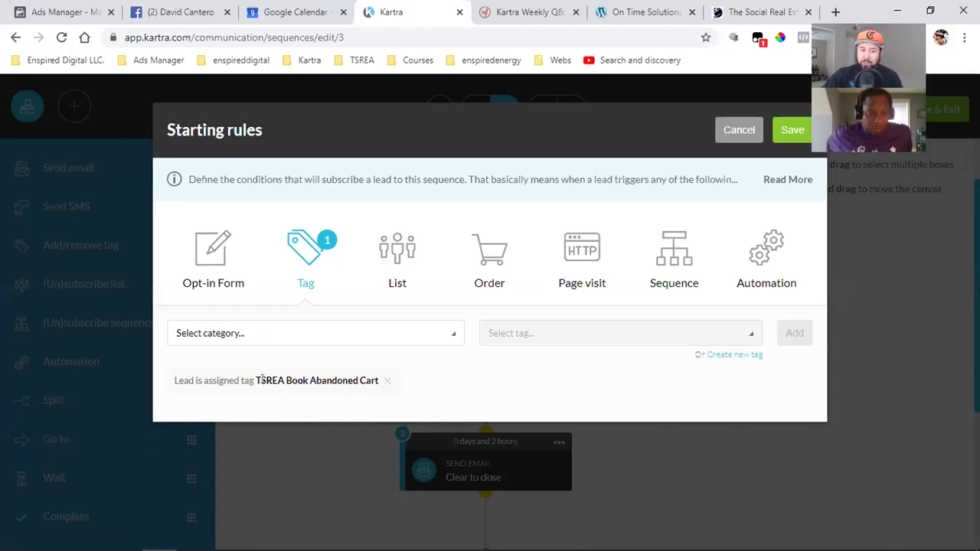
left_click_drag(203, 381, 357, 380)
left_click(345, 380)
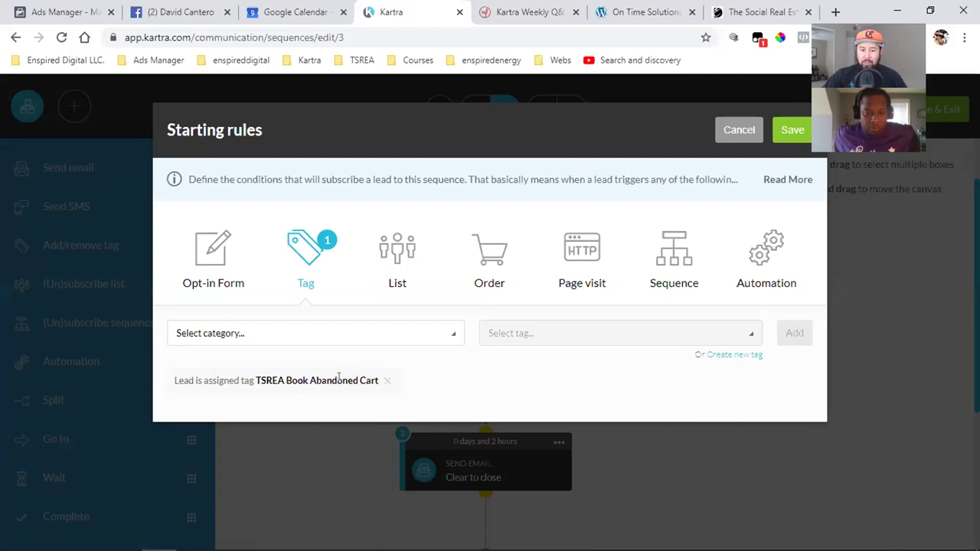
triple_click(338, 380)
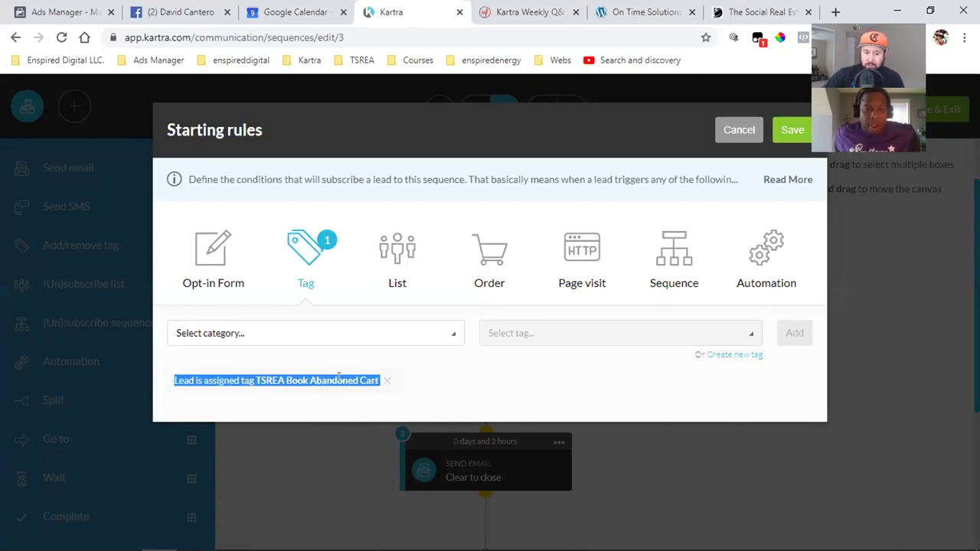
left_click(338, 379)
left_click(739, 130)
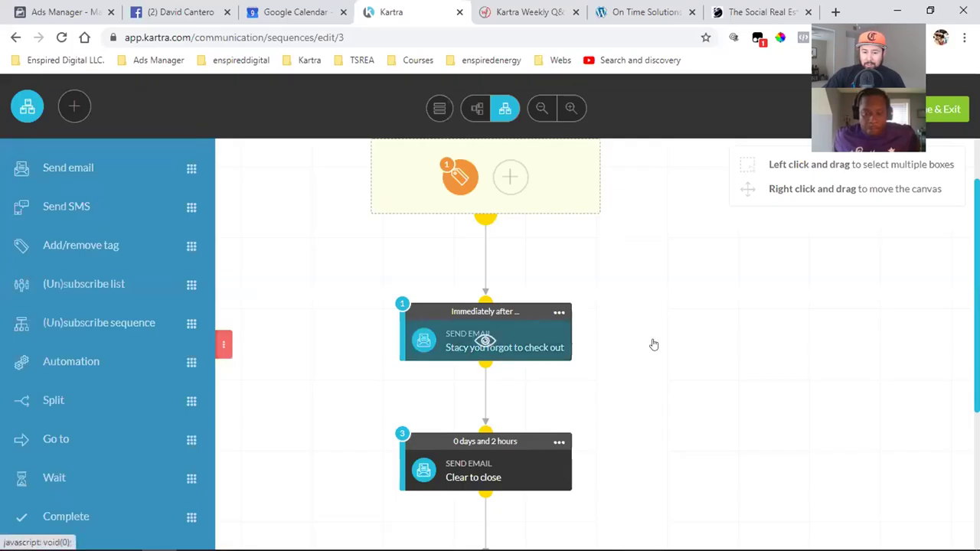
left_click(506, 352)
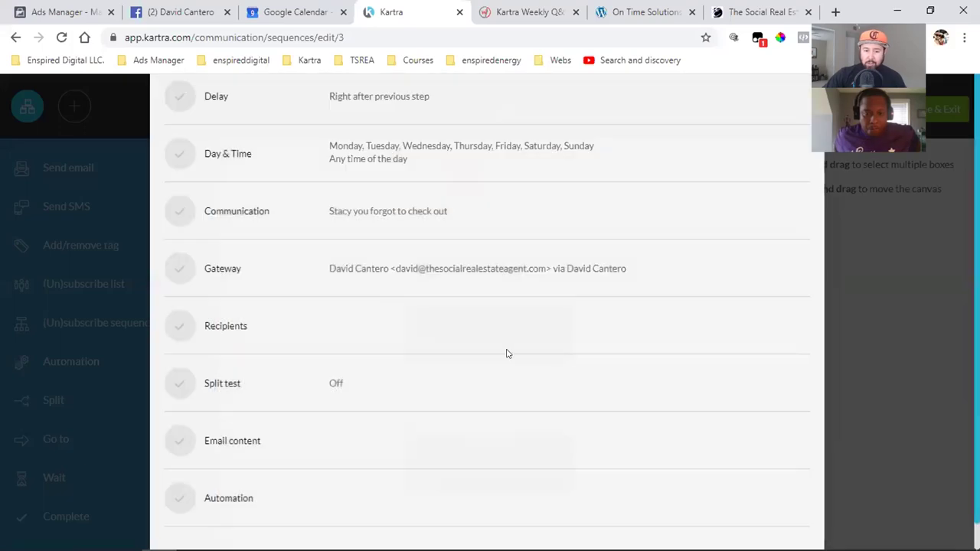
scroll(554, 326, "down", 2)
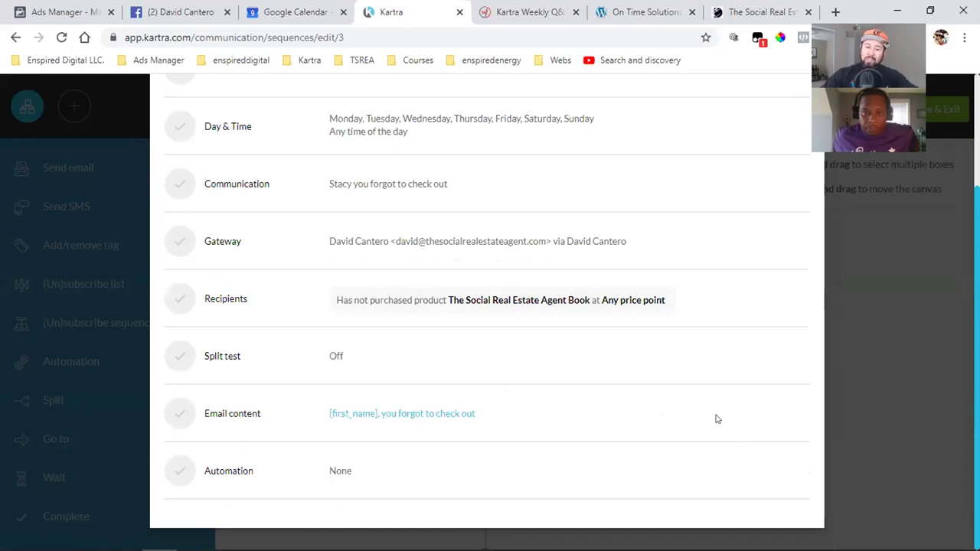
scroll(718, 419, "up", 2)
scroll(717, 419, "down", 2)
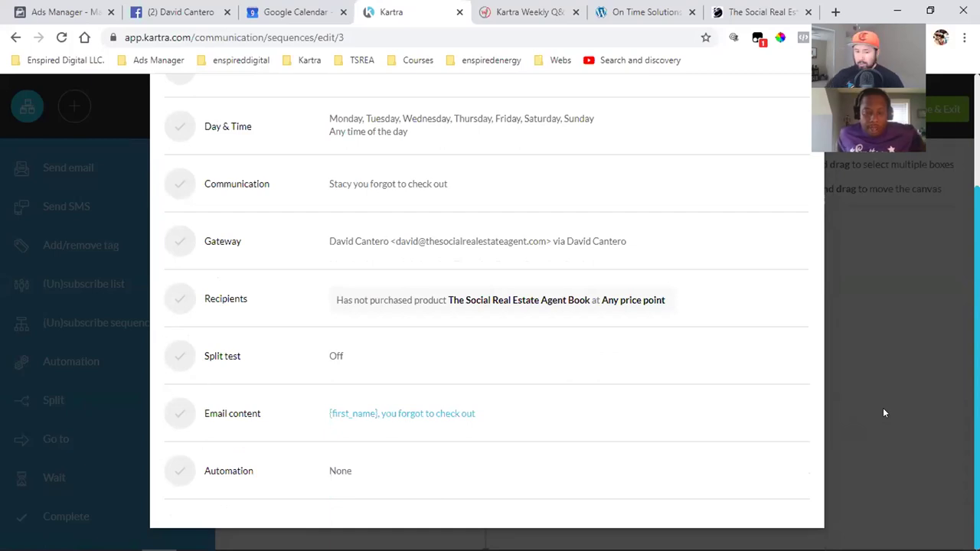
scroll(840, 260, "up", 3)
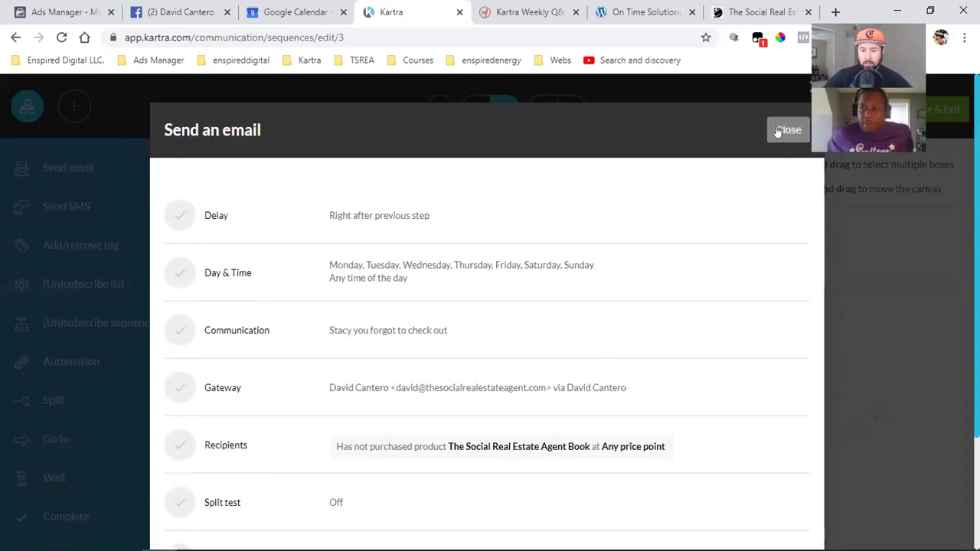
key("Escape")
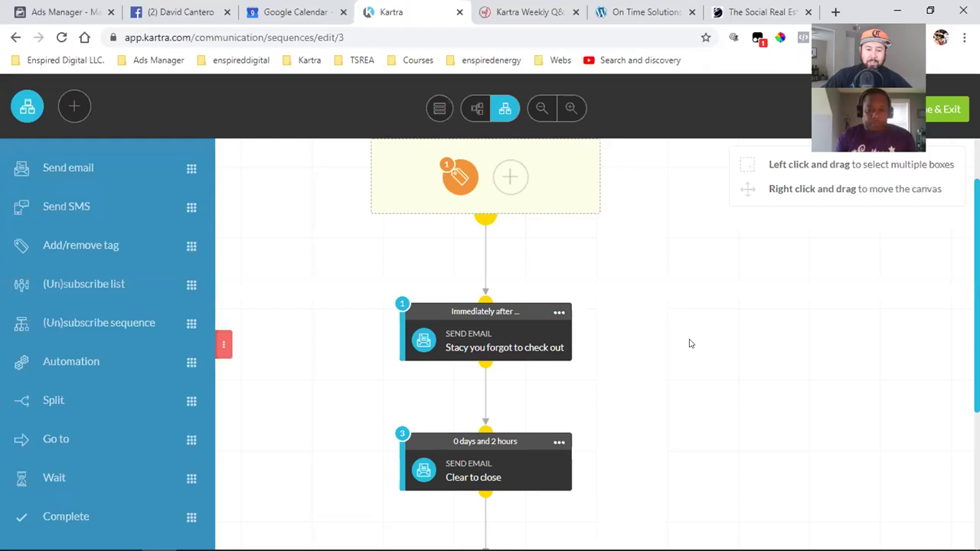
- Scroll down the Sequences list after leaving the sequence builder
scroll(689, 344, "down", 2)
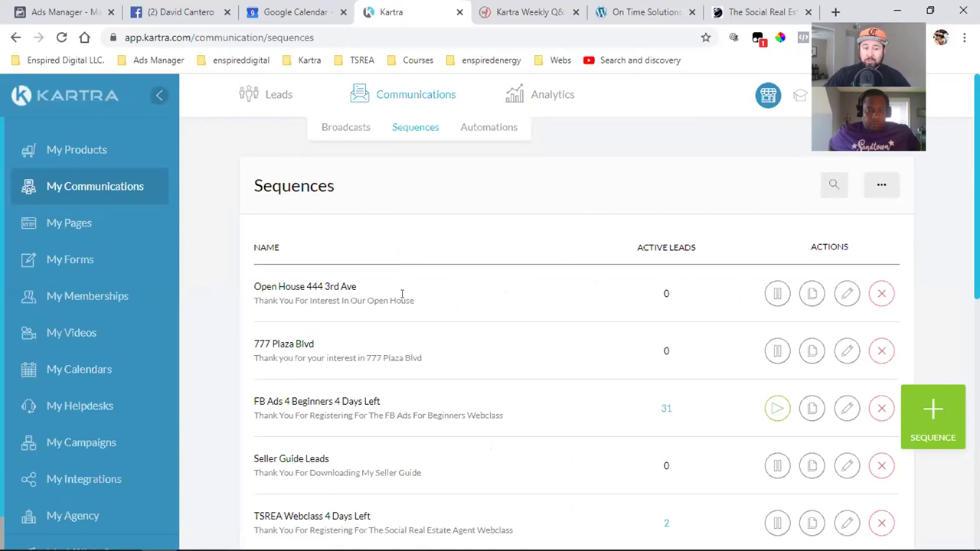
double_click(310, 287)
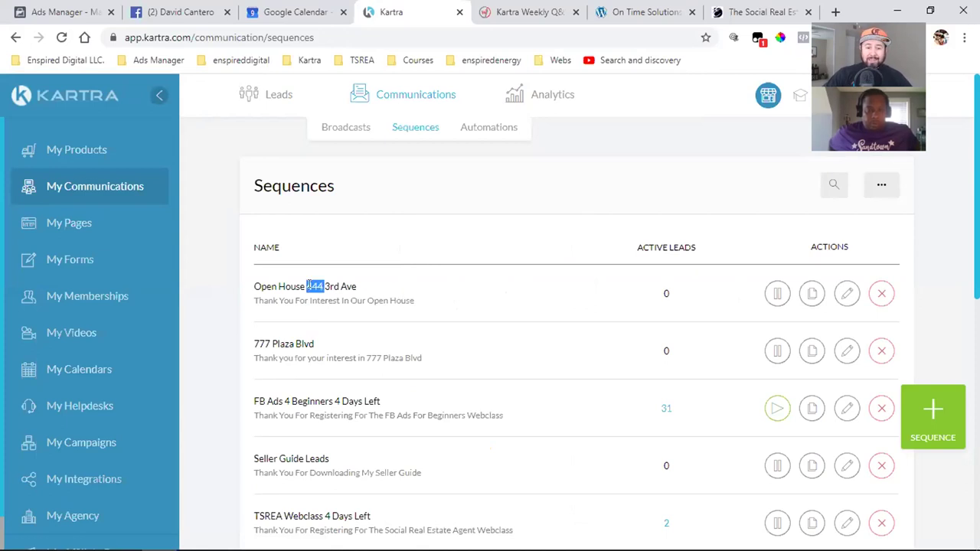
triple_click(311, 286)
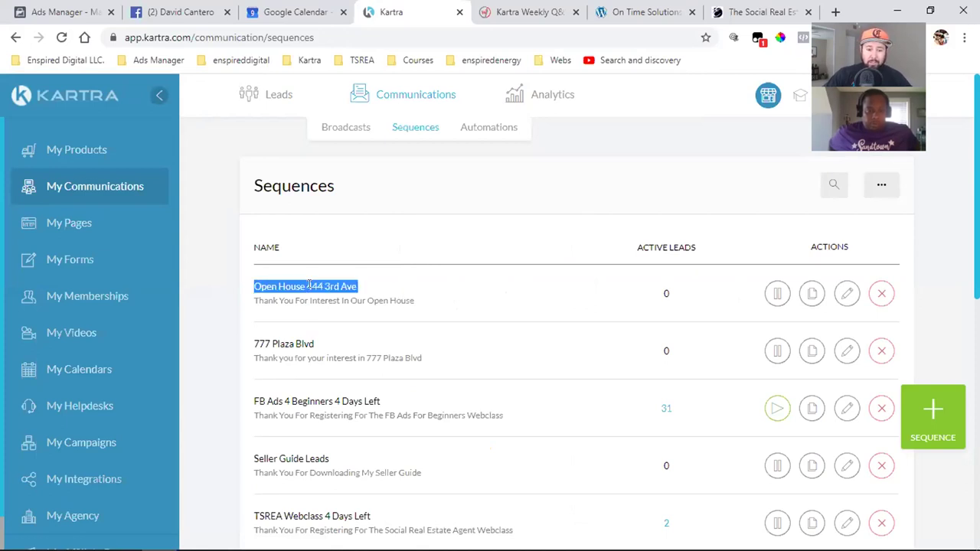
left_click(310, 286)
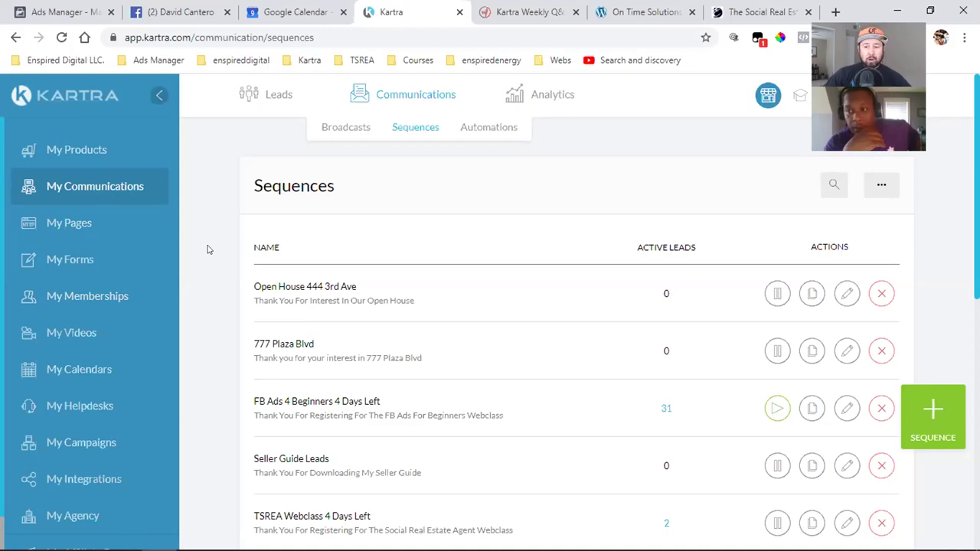
left_click(98, 298)
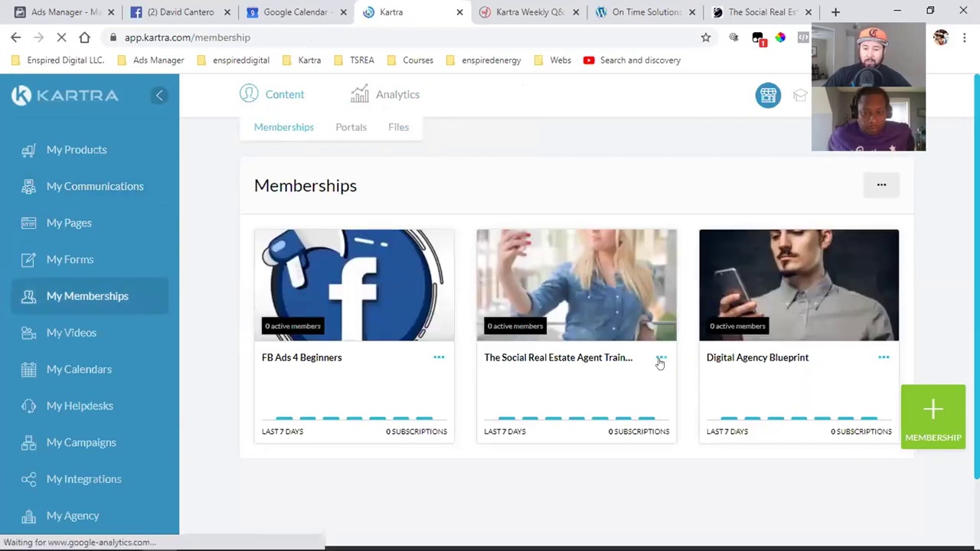
- Log into The Social Real Estate Agent Training Course portal as an admin via Login link
left_click(661, 358)
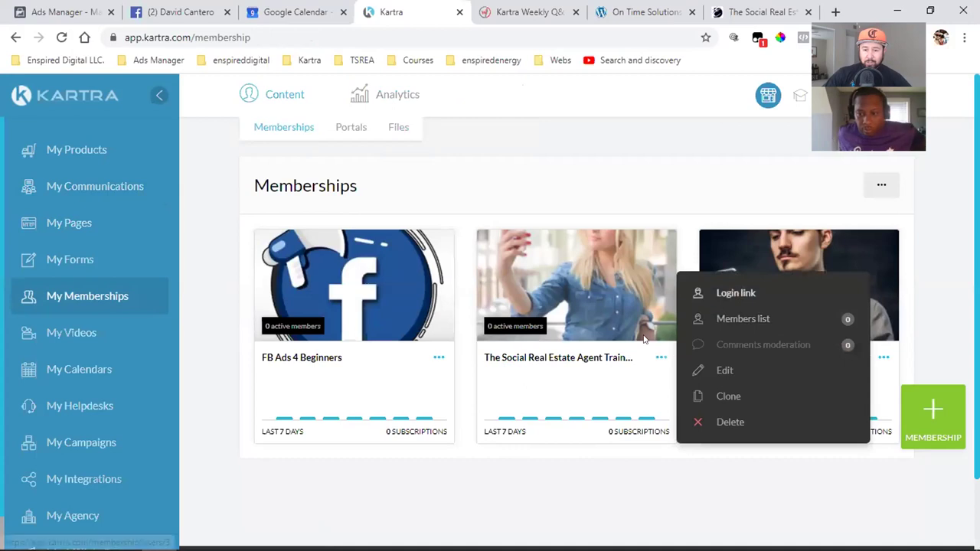
left_click(750, 12)
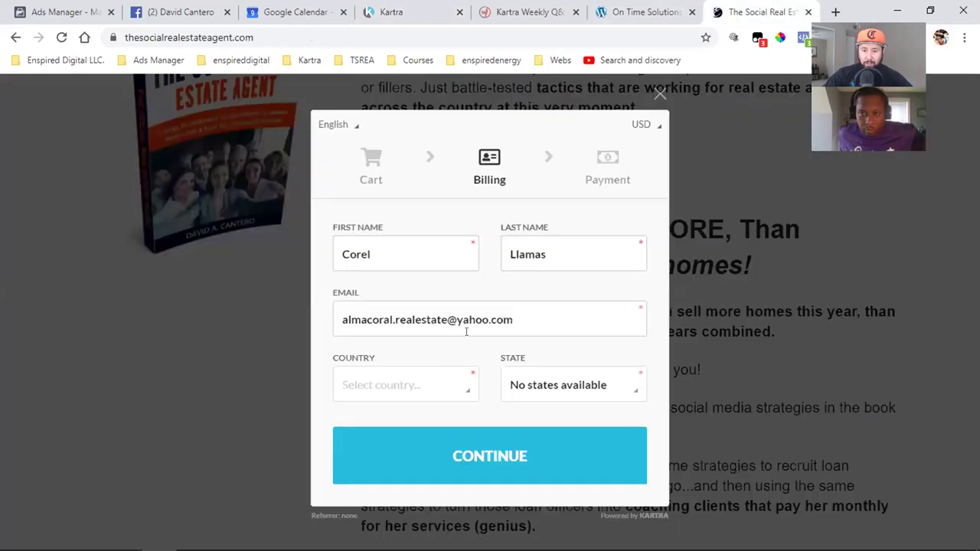
left_click(659, 93)
scroll(490, 329, "up", 3)
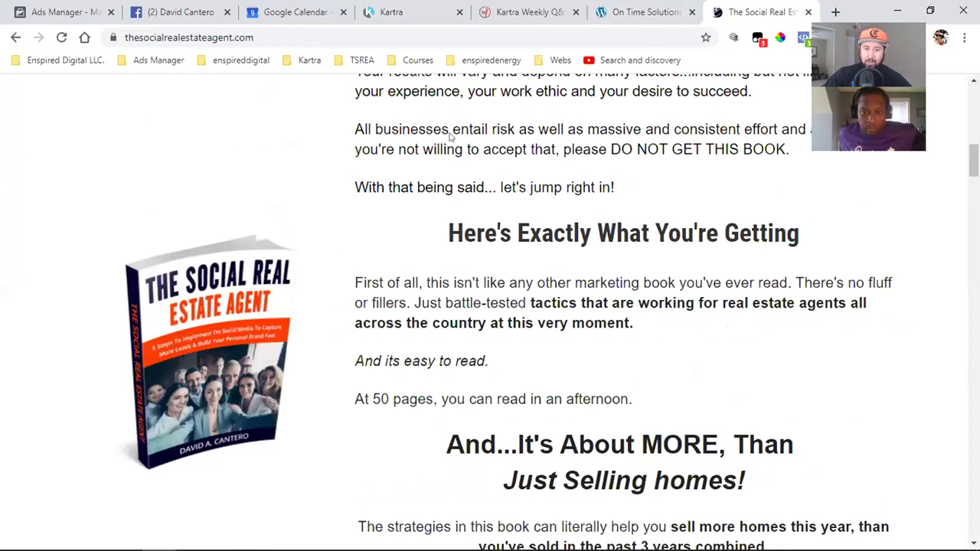
left_click(393, 12)
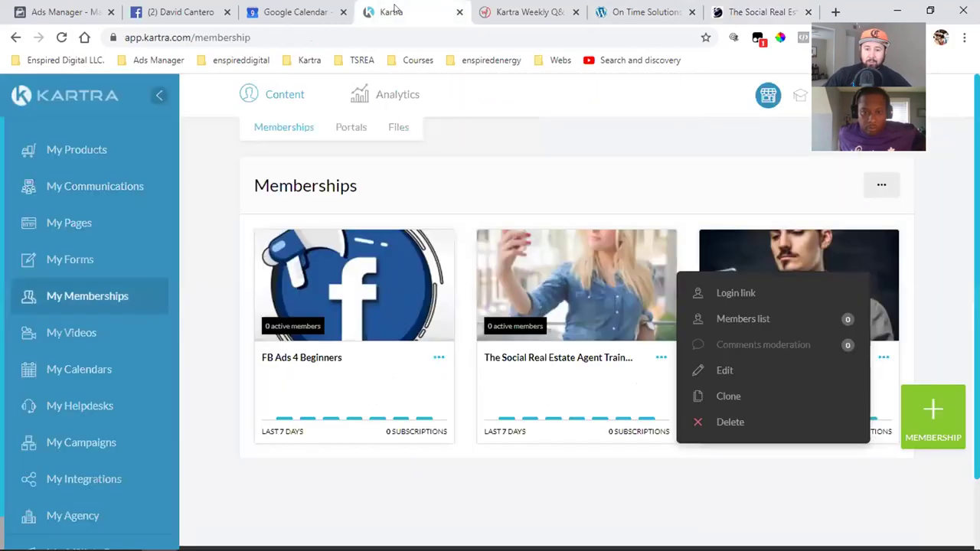
left_click(734, 291)
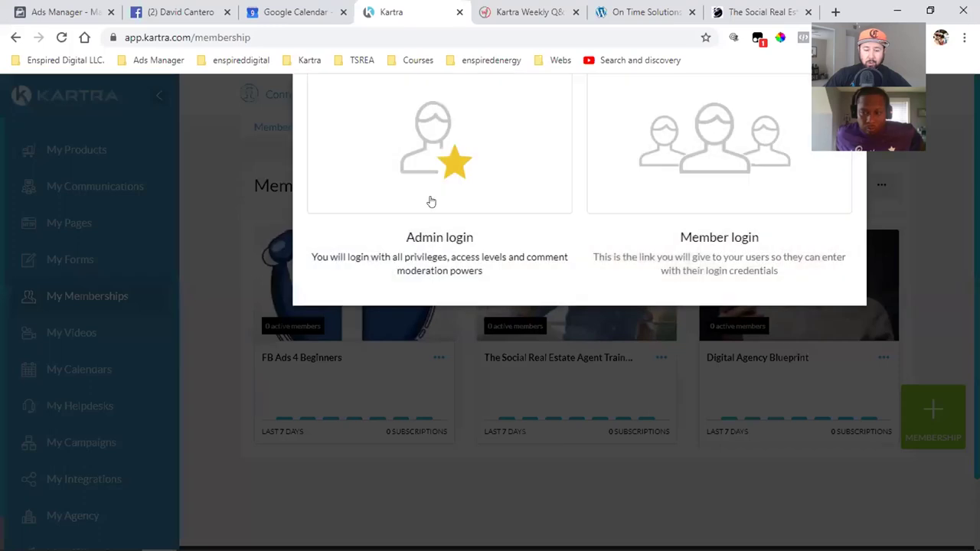
left_click(396, 254)
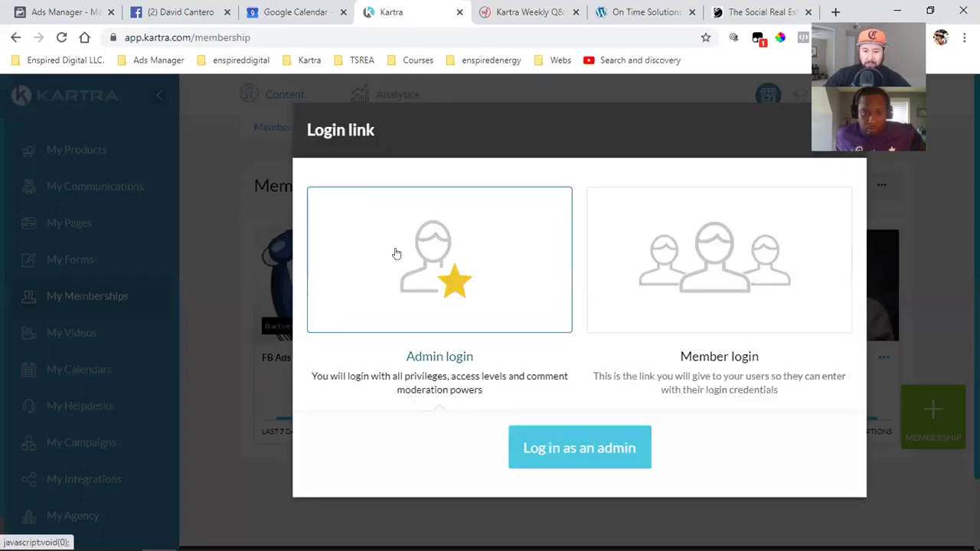
left_click(569, 462)
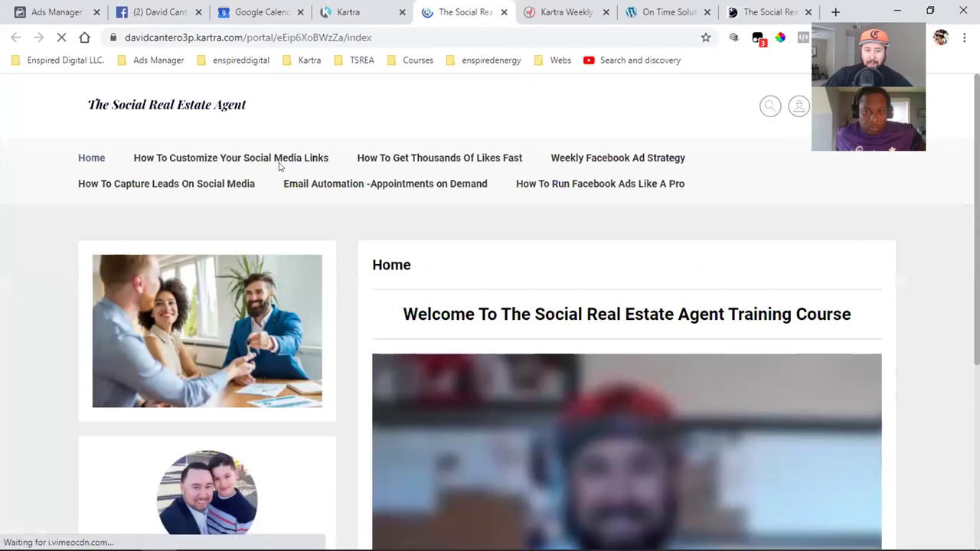
- Open the Twitter lesson under How To Customize Your Social Media Links, then play and pause its video
mouse_move(224, 158)
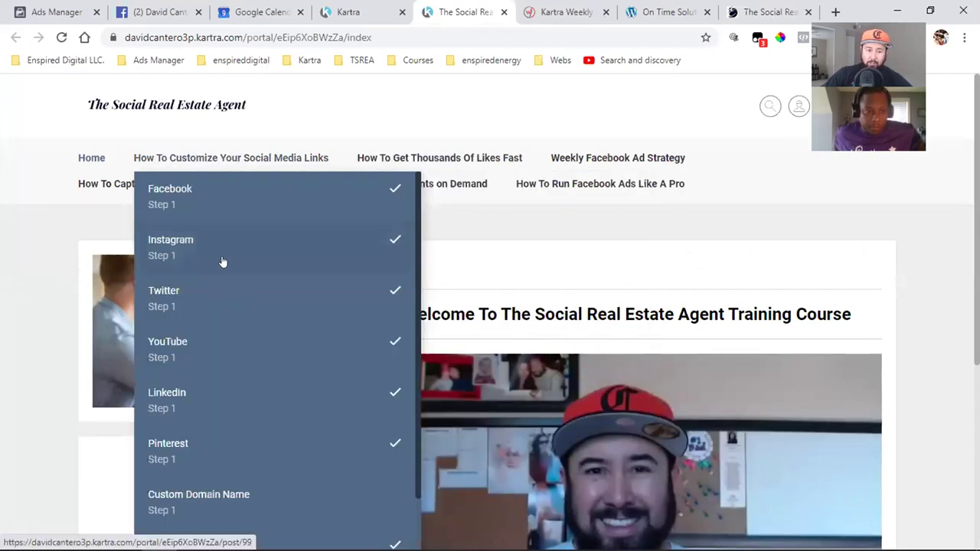
left_click(216, 301)
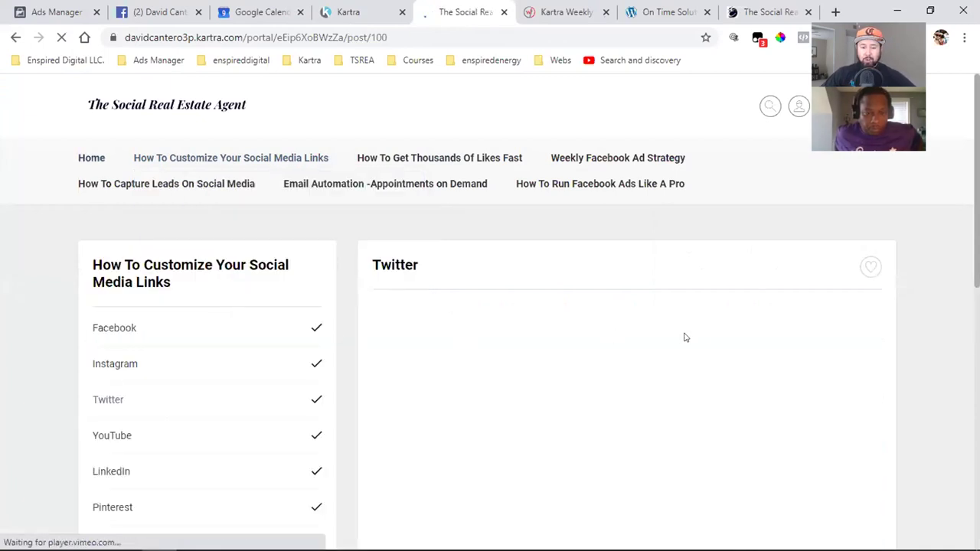
scroll(699, 331, "down", 2)
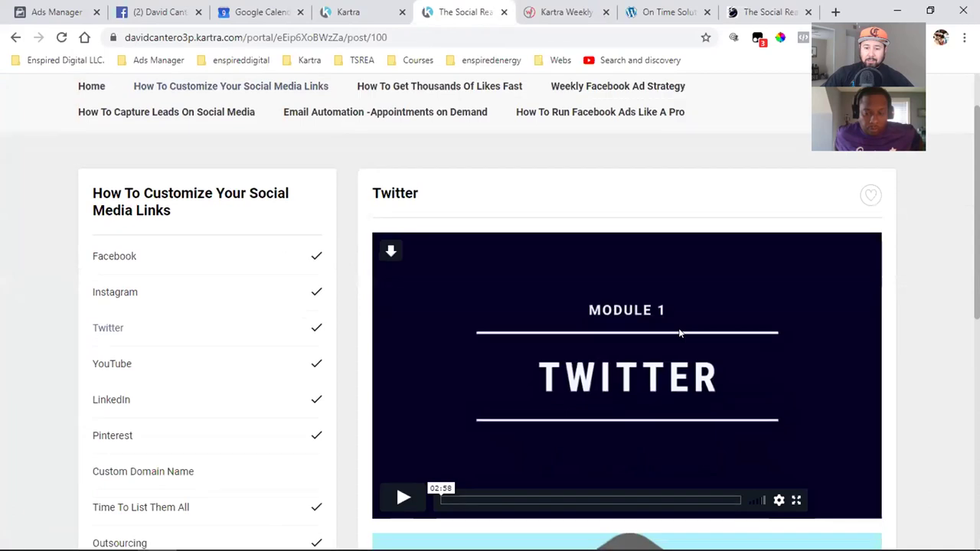
left_click(402, 428)
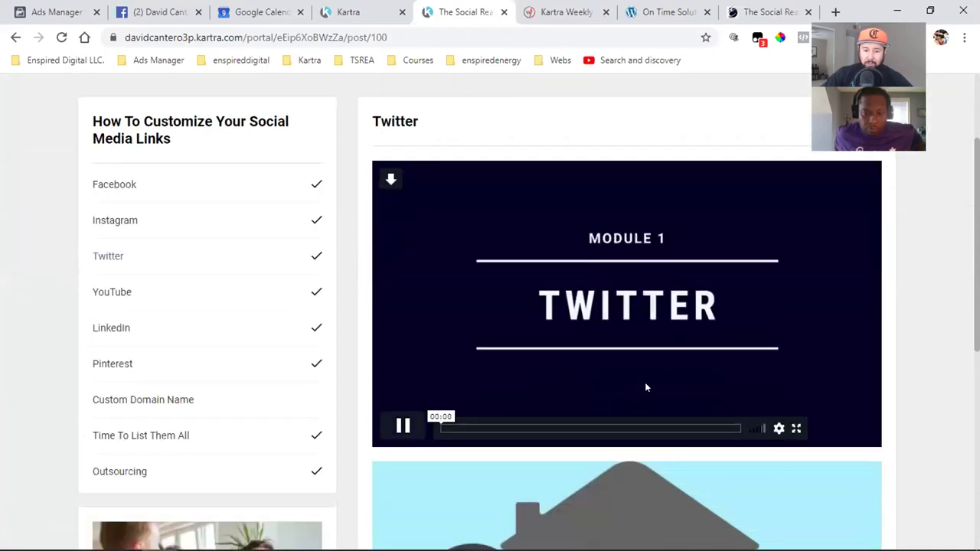
key("XF86AudioRaiseVolume")
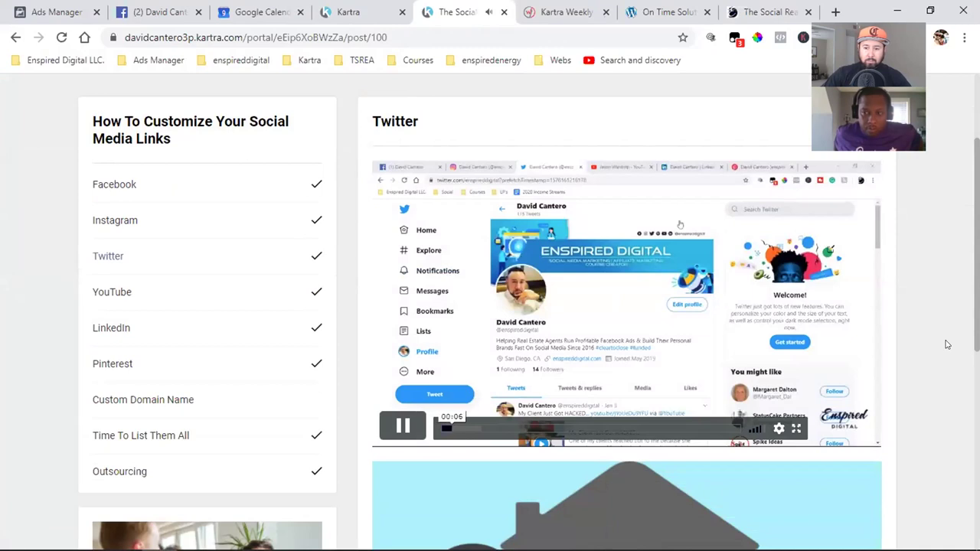
left_click(624, 320)
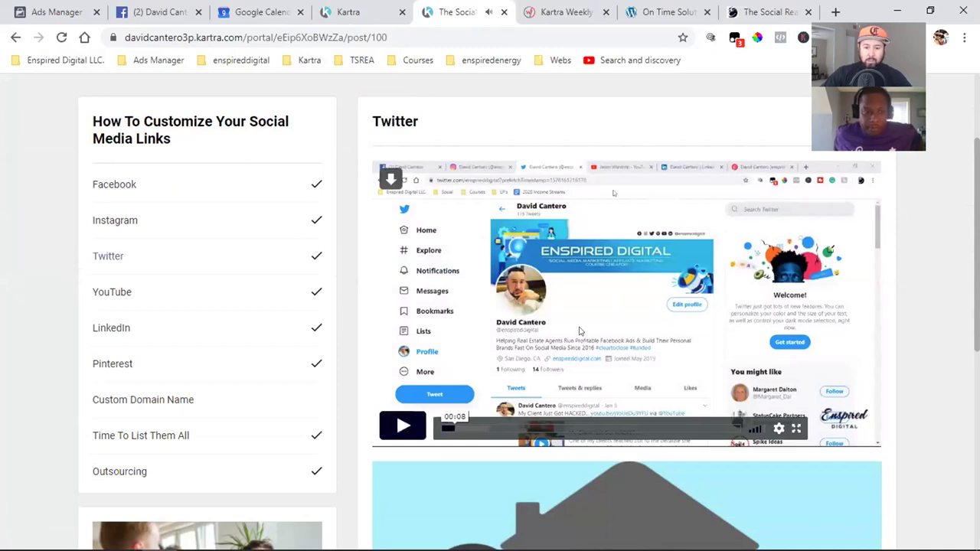
- Scroll through the Twitter lesson page and browse the portal's menu items
scroll(624, 320, "down", 4)
scroll(623, 316, "down", 2)
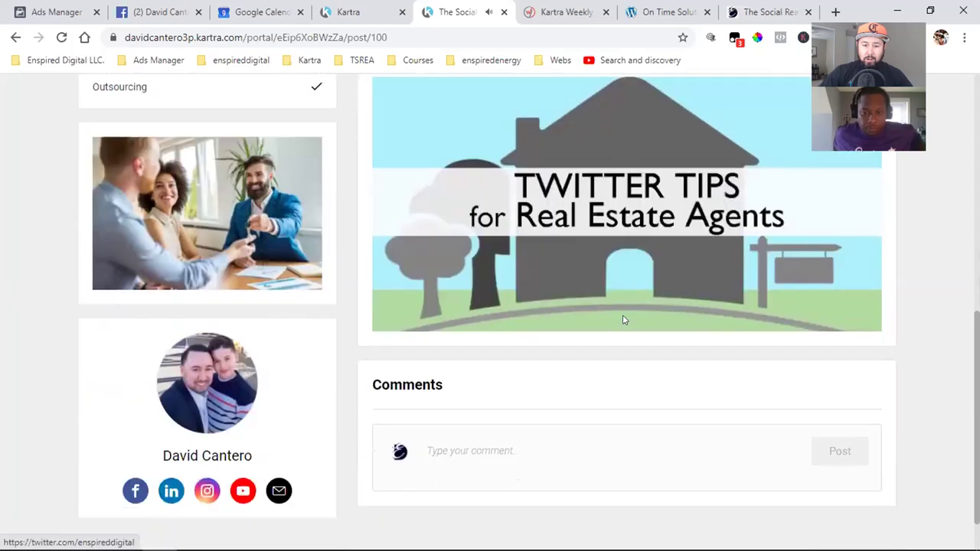
scroll(459, 333, "up", 3)
scroll(459, 333, "up", 5)
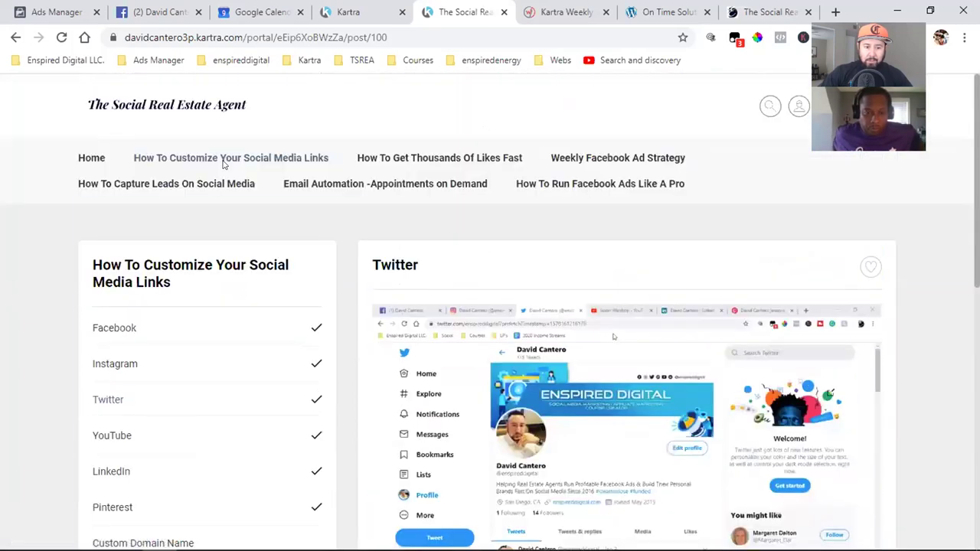
mouse_move(225, 159)
scroll(204, 320, "down", 4)
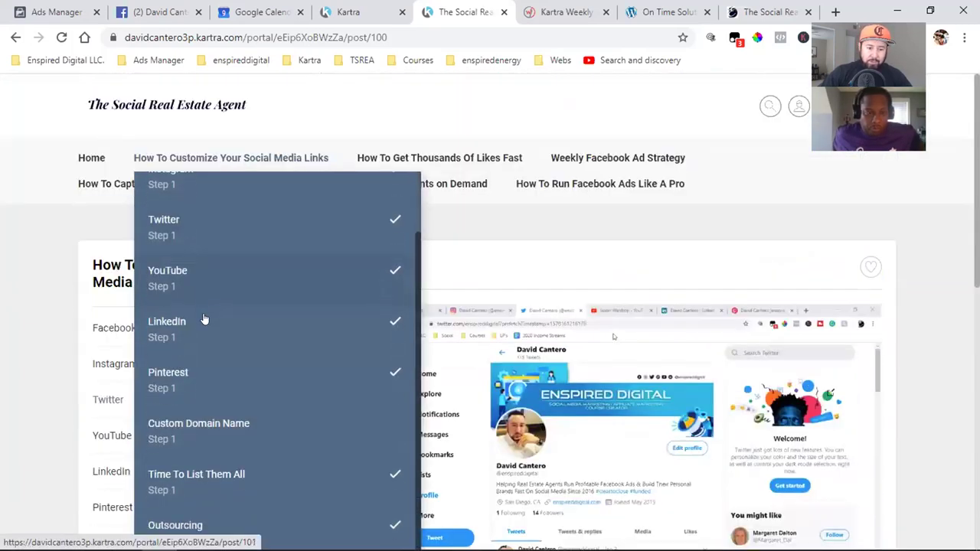
scroll(204, 320, "up", 2)
scroll(203, 319, "up", 1)
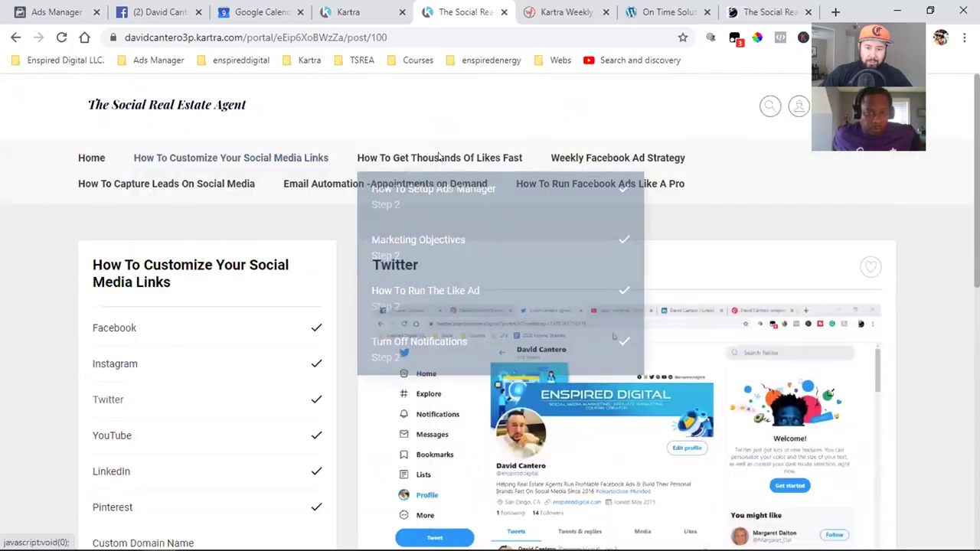
mouse_move(418, 184)
mouse_move(464, 157)
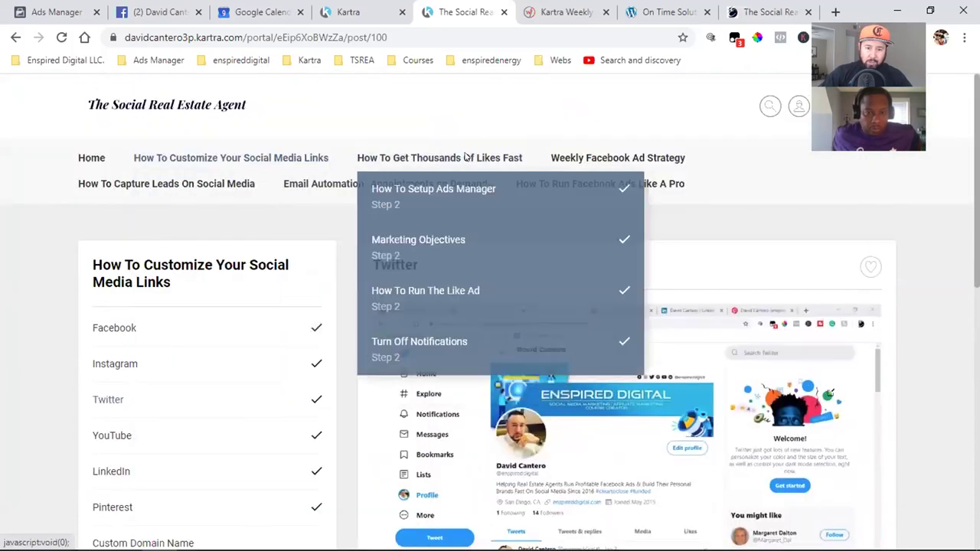
mouse_move(601, 157)
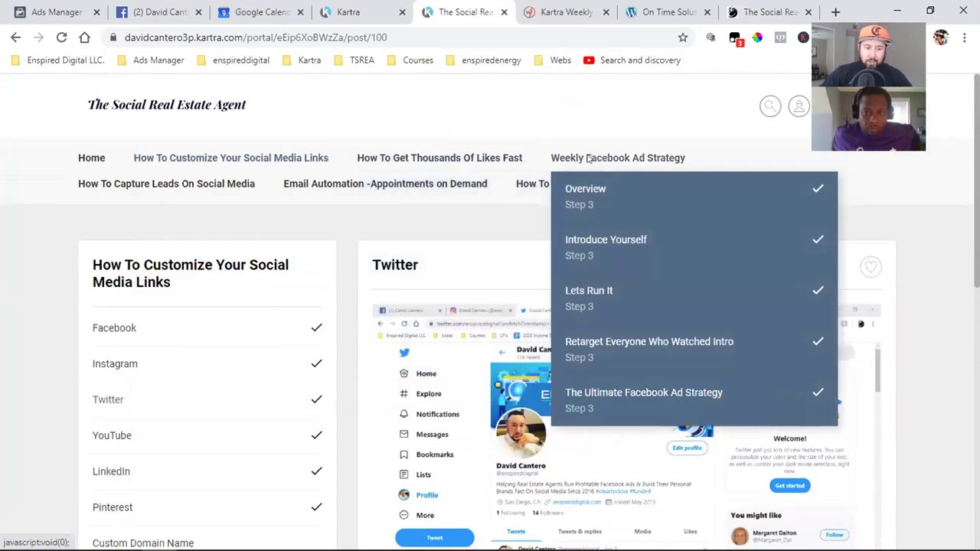
mouse_move(164, 179)
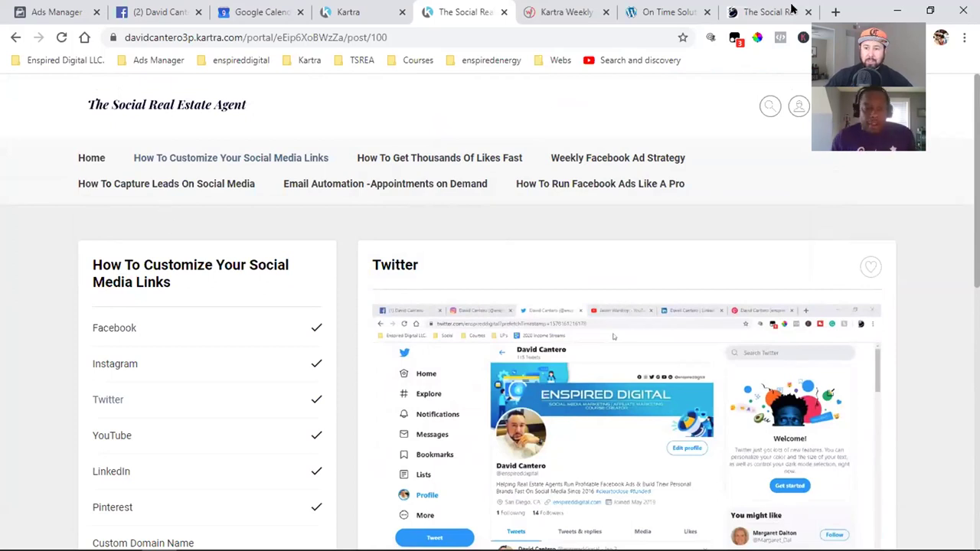
- Open the TSREA Course > WEBCLASS IN PROGRESS bookmark in a new tab
left_click(835, 12)
left_click(320, 61)
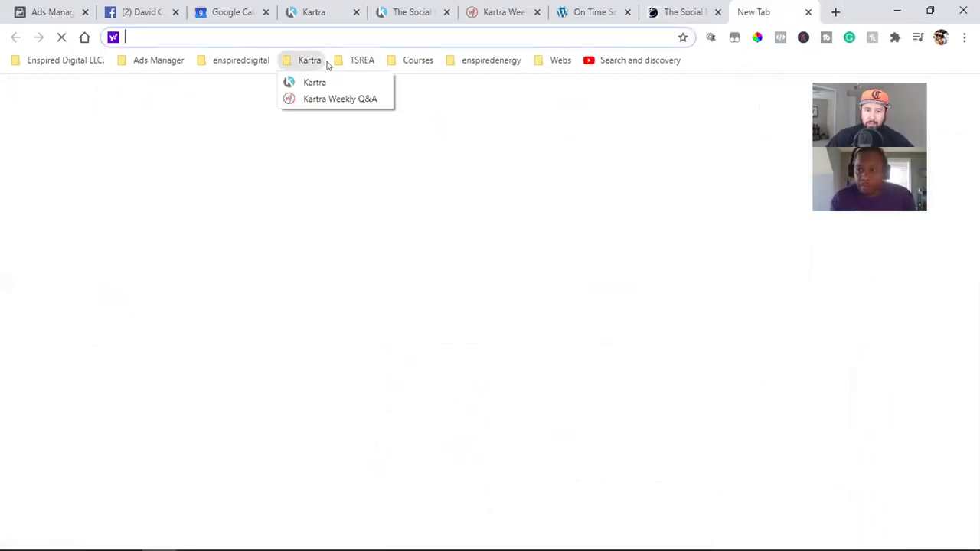
mouse_move(362, 61)
mouse_move(455, 99)
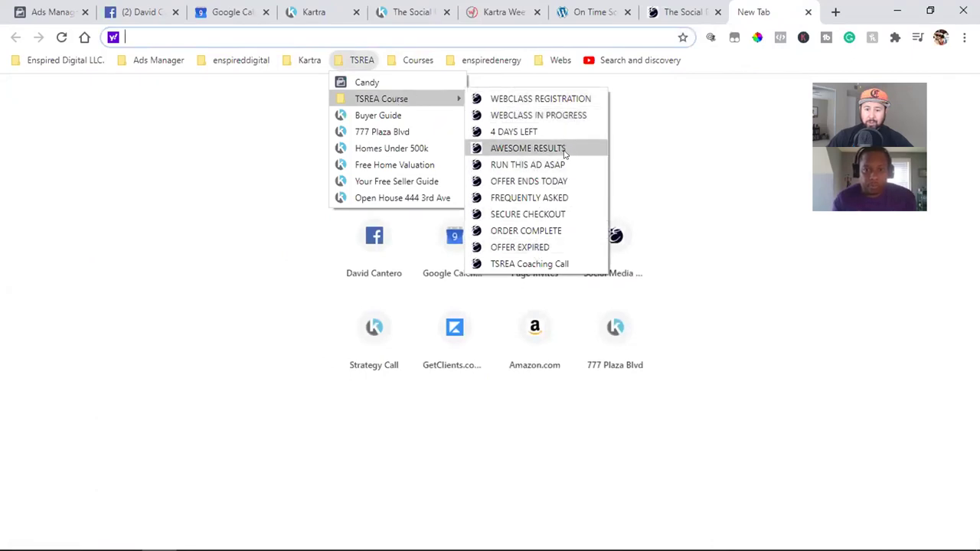
left_click(564, 115)
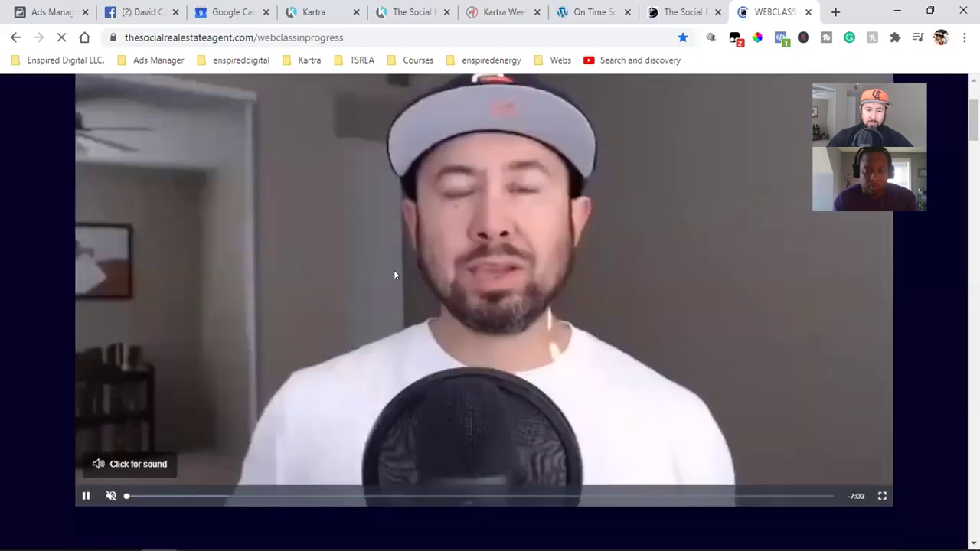
- Pause and seek the webclass video, then start another blank tab
scroll(393, 274, "down", 2)
left_click(85, 339)
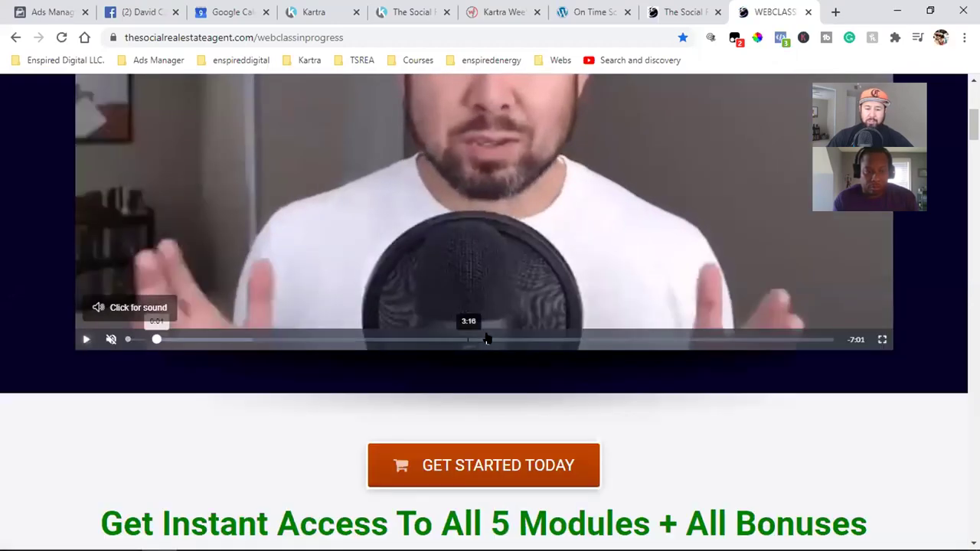
left_click(487, 340)
scroll(487, 339, "up", 5)
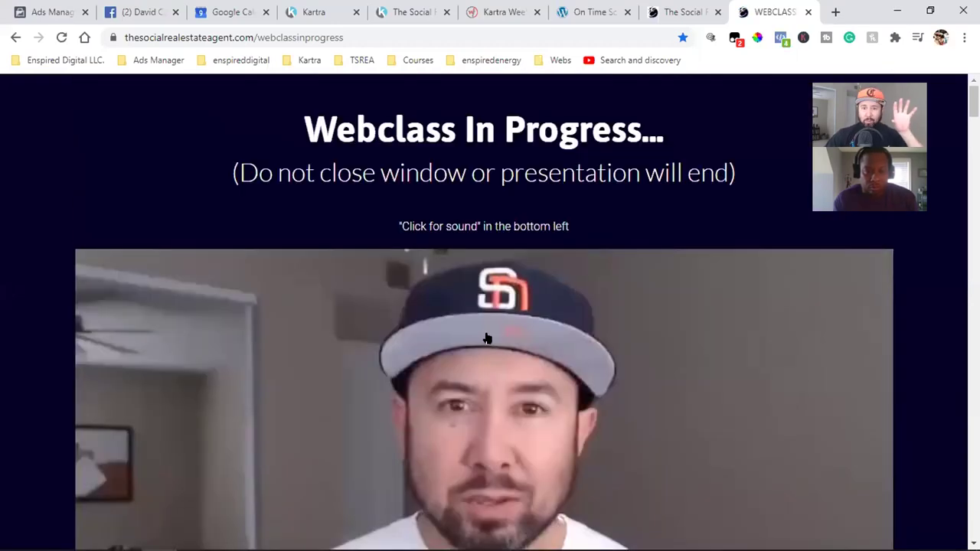
left_click(835, 11)
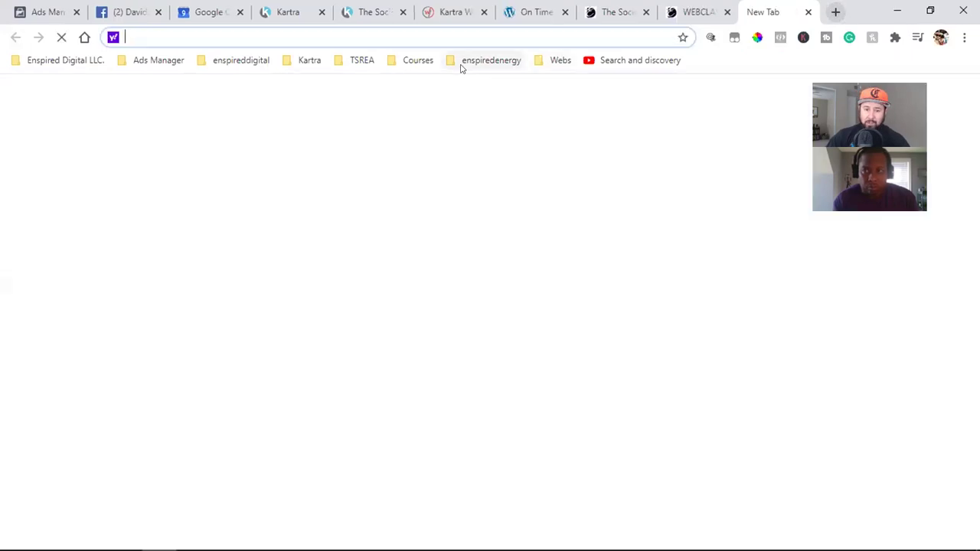
- Load the WEBCLASS REGISTRATION bookmarked page
left_click(462, 66)
mouse_move(441, 98)
left_click(516, 97)
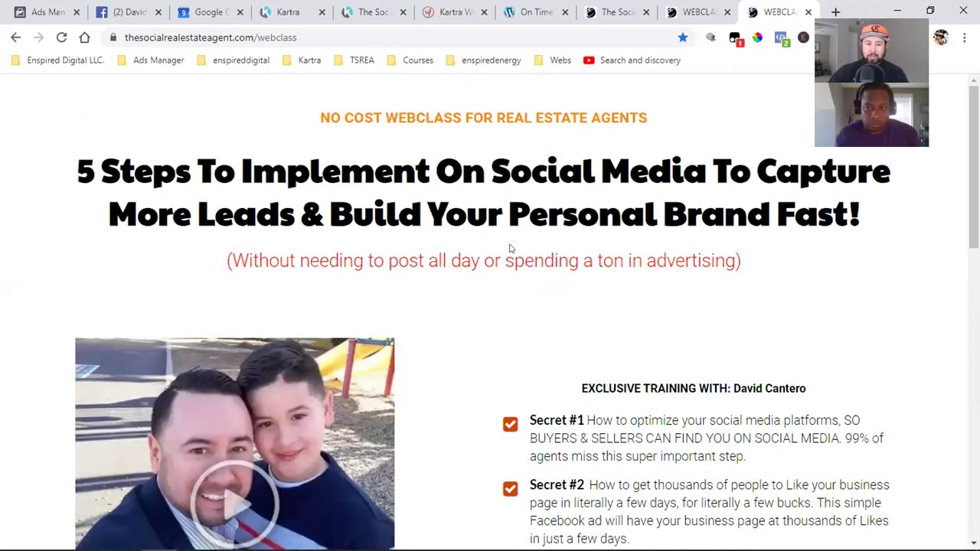
- Scroll down and open the registration form with WATCH FREE TRAINING NOW!
scroll(597, 264, "down", 1)
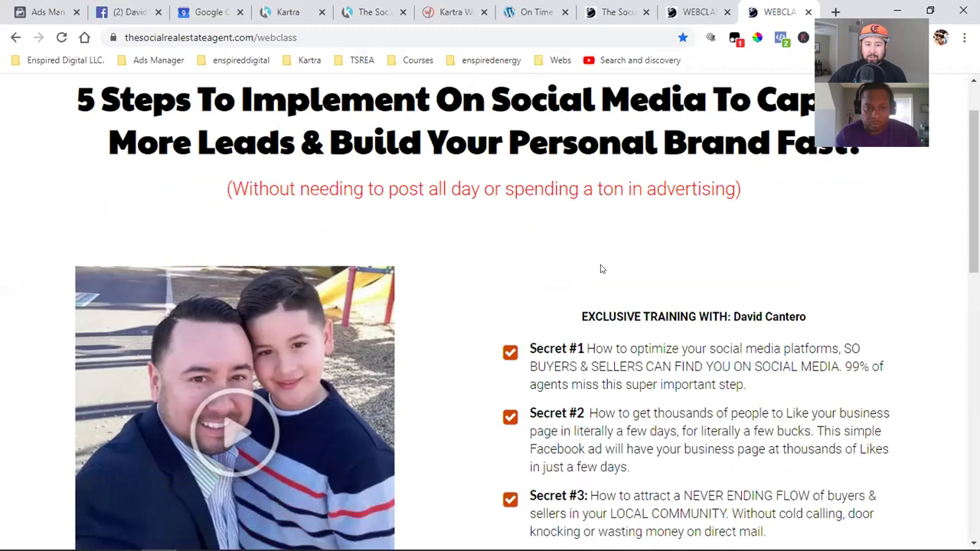
scroll(601, 269, "down", 1)
scroll(600, 267, "up", 2)
scroll(586, 265, "down", 3)
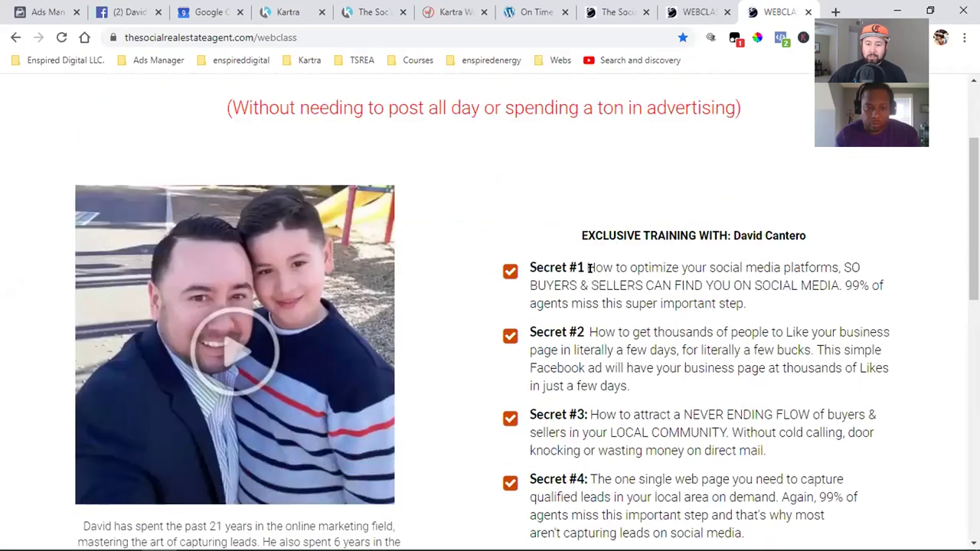
scroll(590, 269, "down", 8)
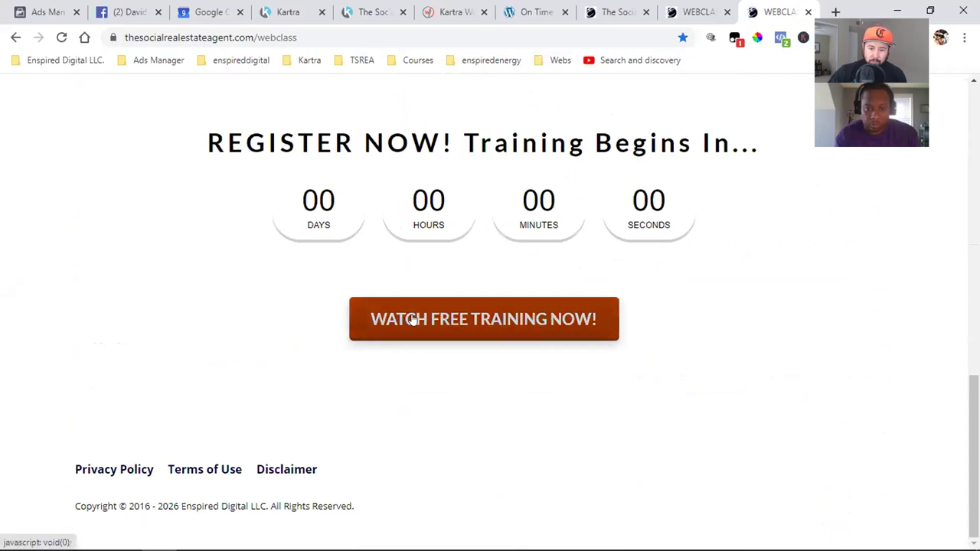
left_click(411, 319)
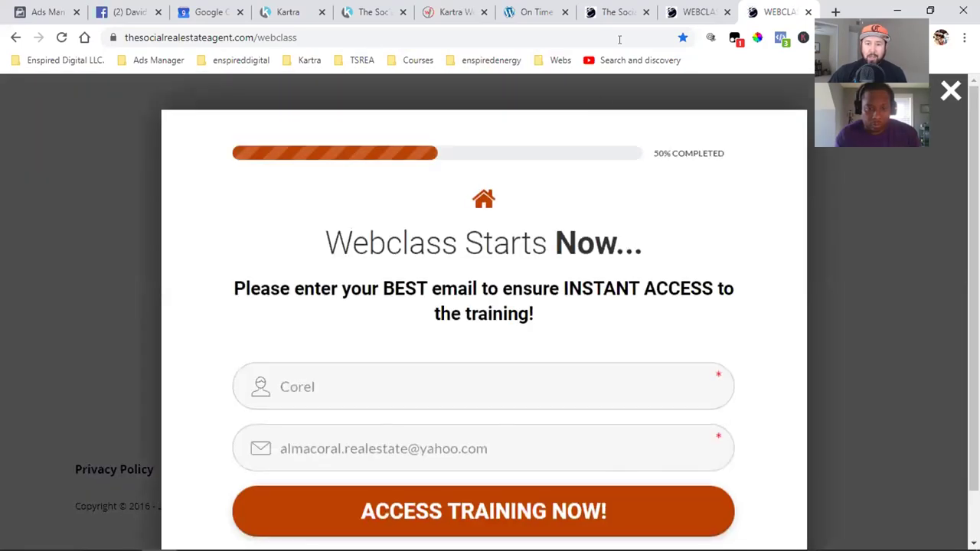
left_click(677, 6)
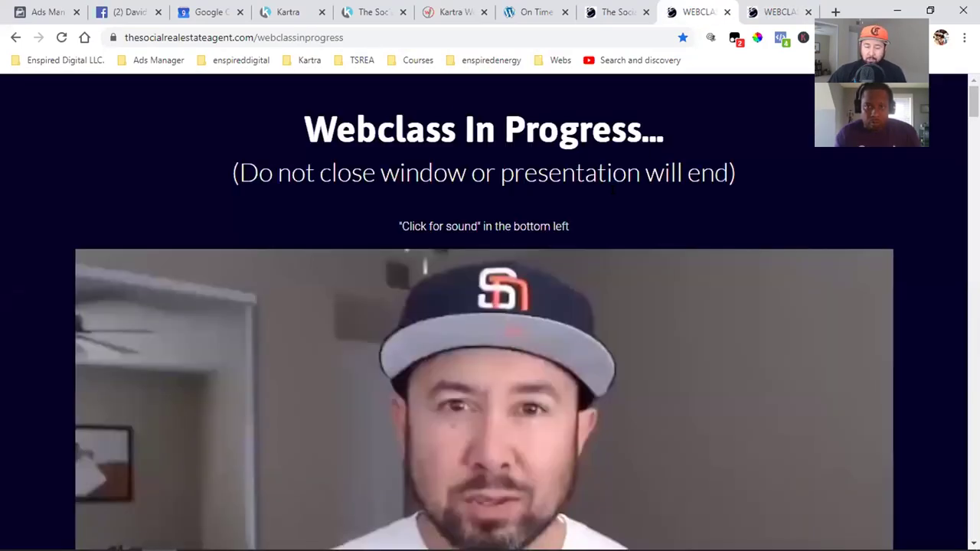
scroll(704, 304, "down", 4)
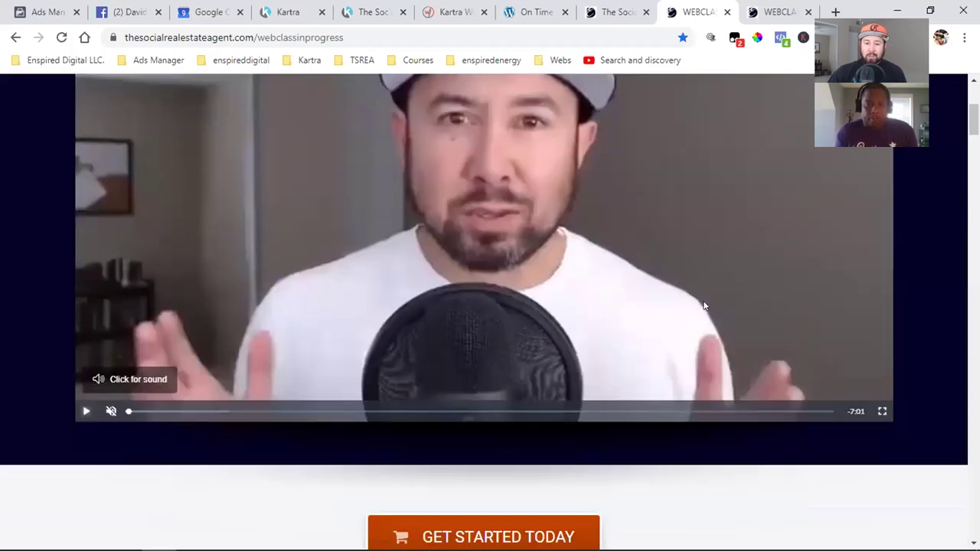
scroll(705, 304, "up", 2)
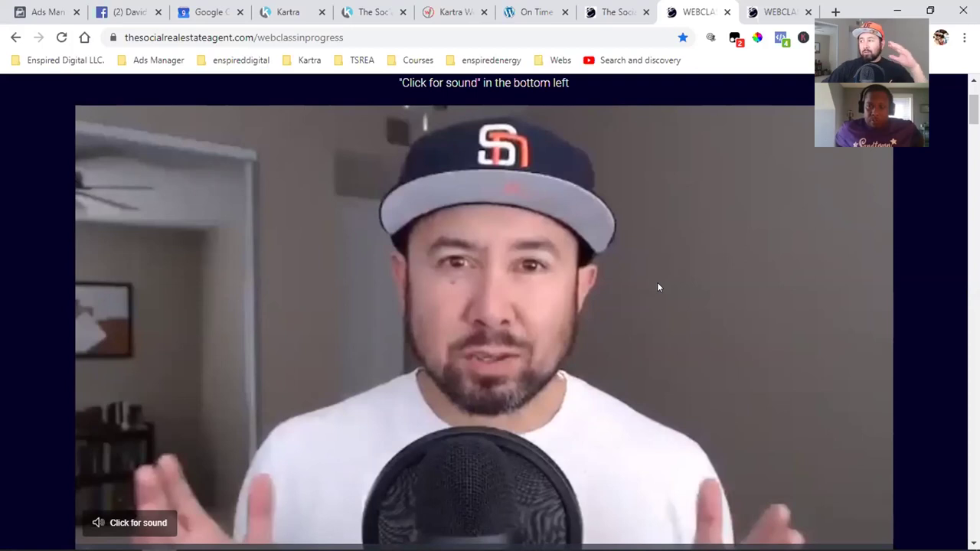
scroll(657, 288, "up", 2)
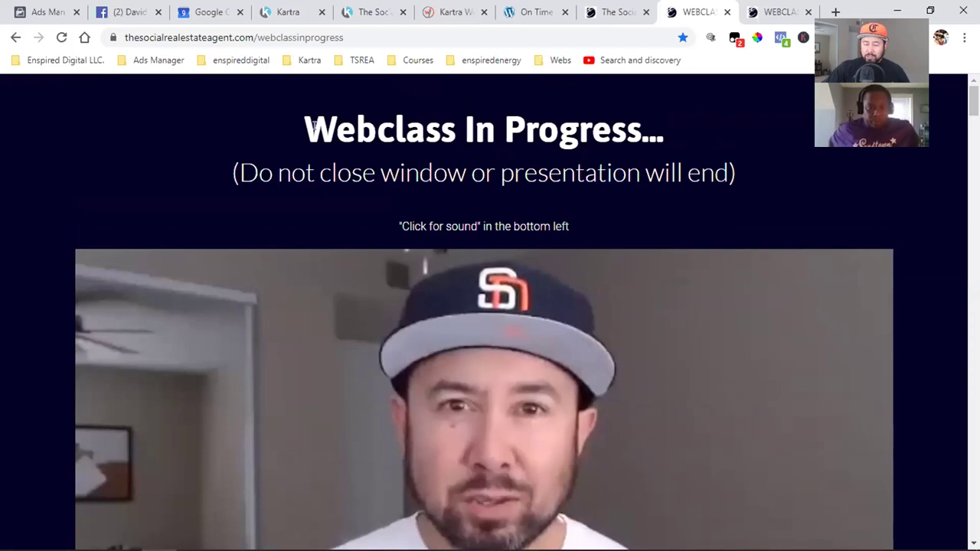
scroll(314, 126, "down", 7)
scroll(313, 125, "down", 1)
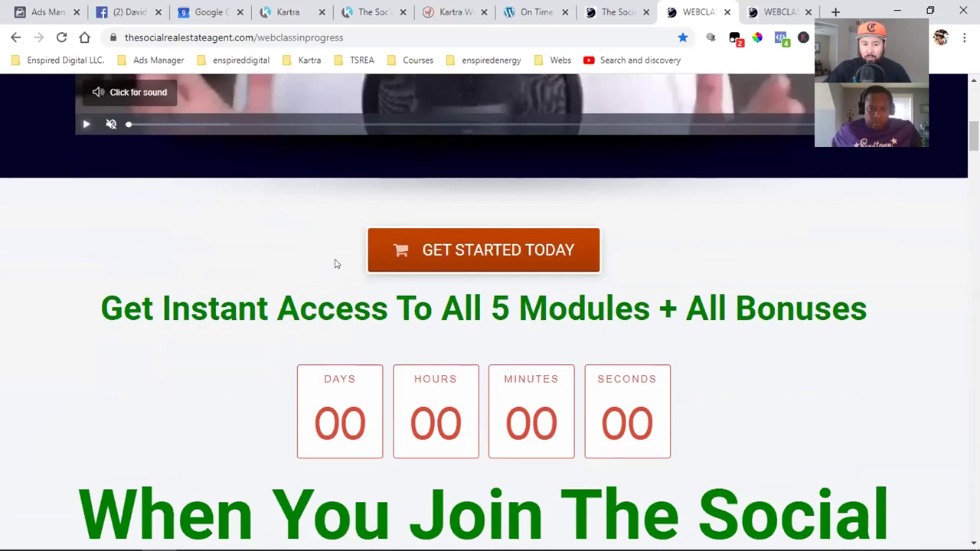
scroll(334, 263, "up", 8)
scroll(335, 263, "down", 3)
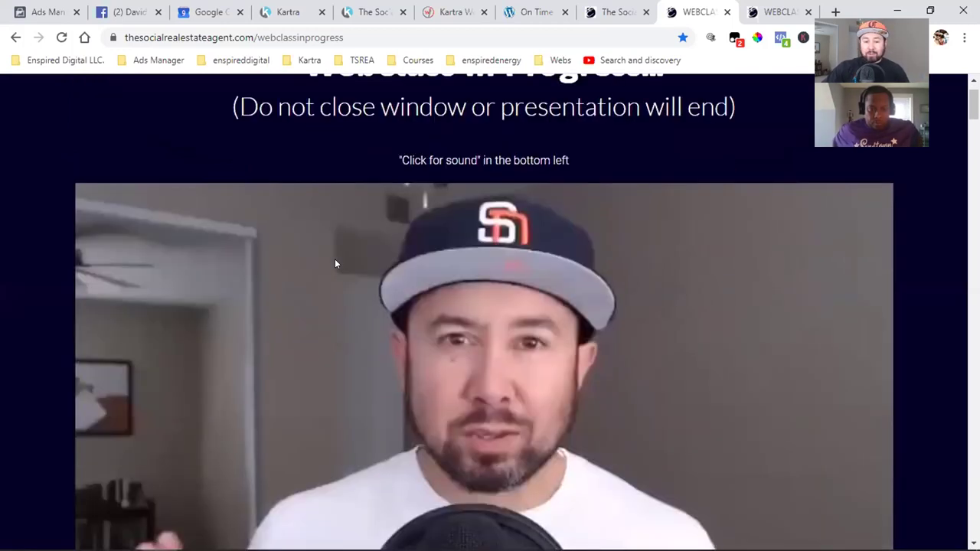
left_click(777, 12)
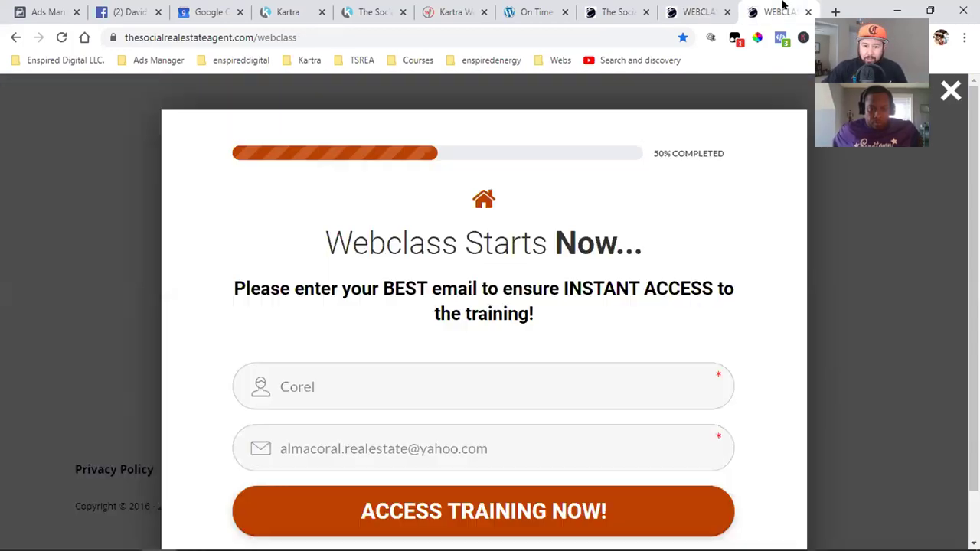
- Dismiss the registration popup and scroll the Webclass In Progress tab below the video
left_click(877, 363)
scroll(879, 365, "up", 15)
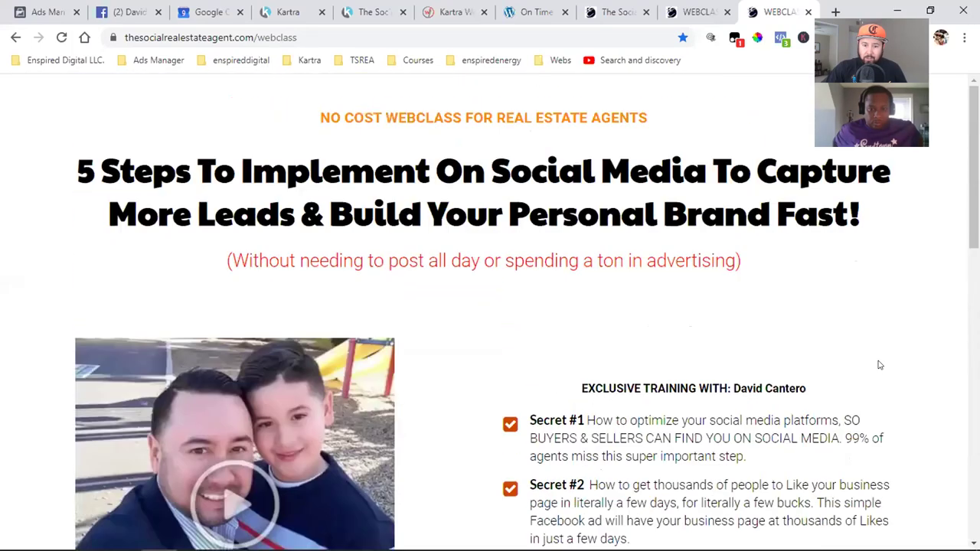
left_click(700, 9)
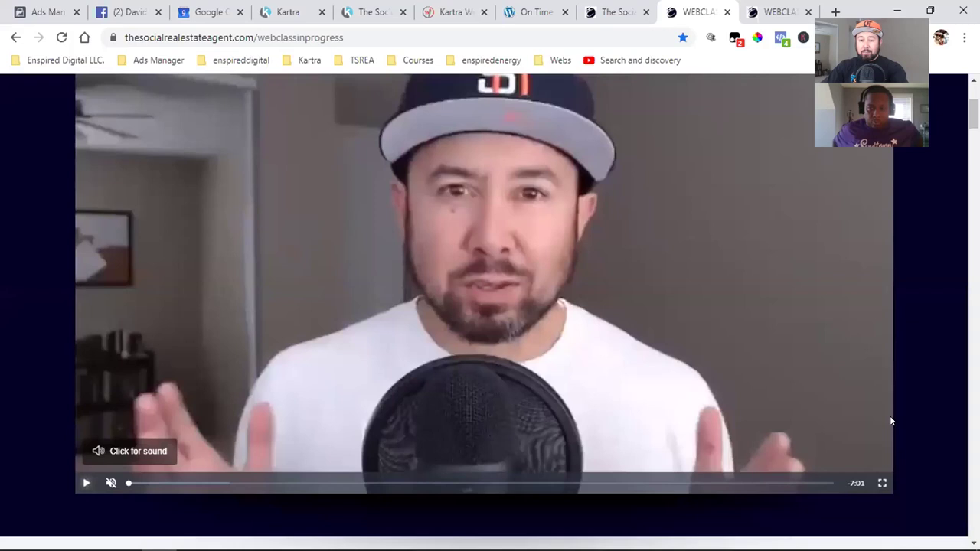
scroll(891, 420, "down", 3)
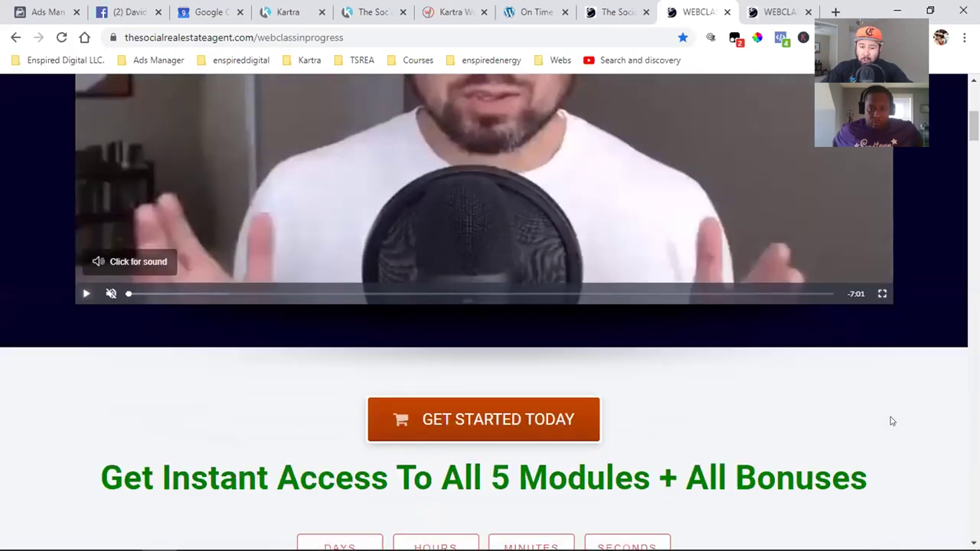
scroll(891, 420, "down", 1)
scroll(881, 425, "up", 4)
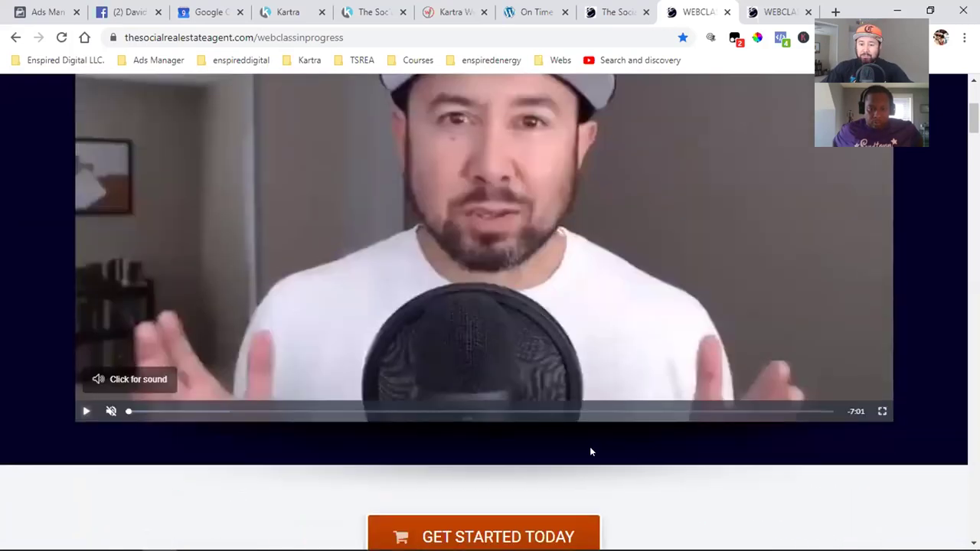
scroll(797, 431, "up", 1)
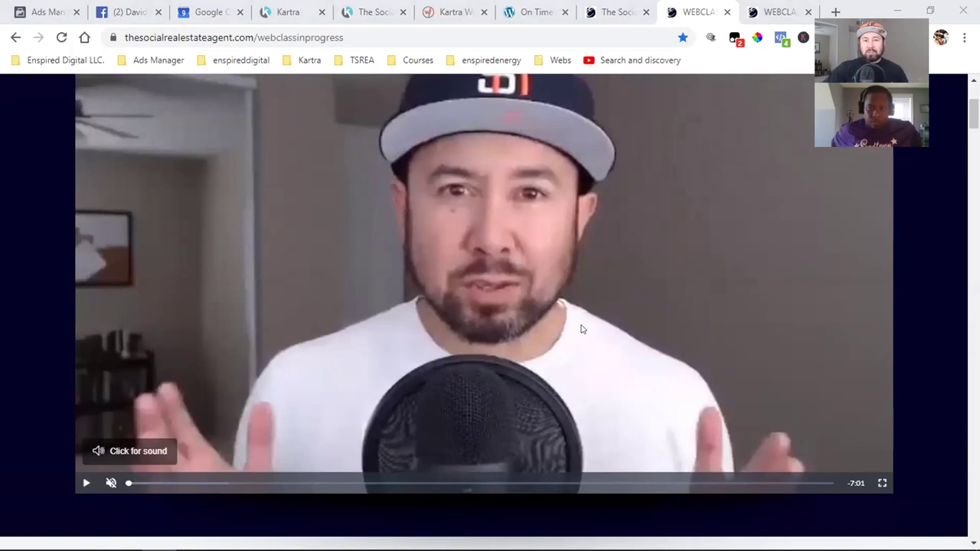
scroll(581, 329, "down", 3)
scroll(581, 329, "down", 3)
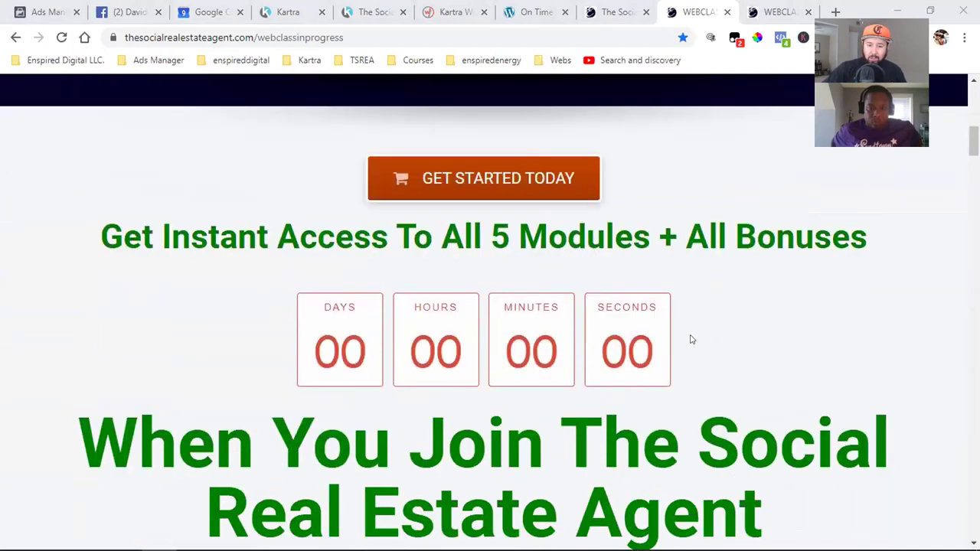
- Scroll to the $1,497 lifetime-access offer, then switch to The Social Real Estate Agent portal tab
scroll(682, 338, "down", 9)
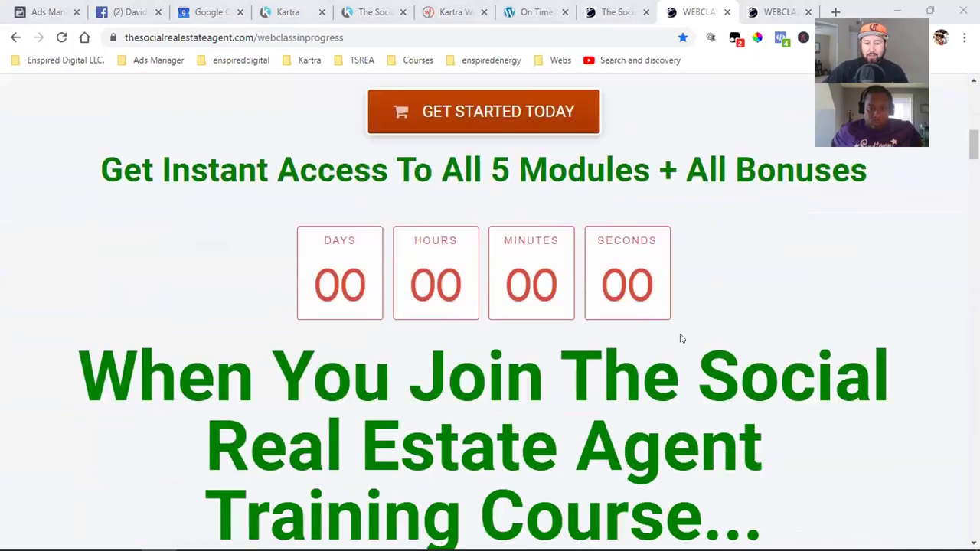
scroll(681, 338, "down", 18)
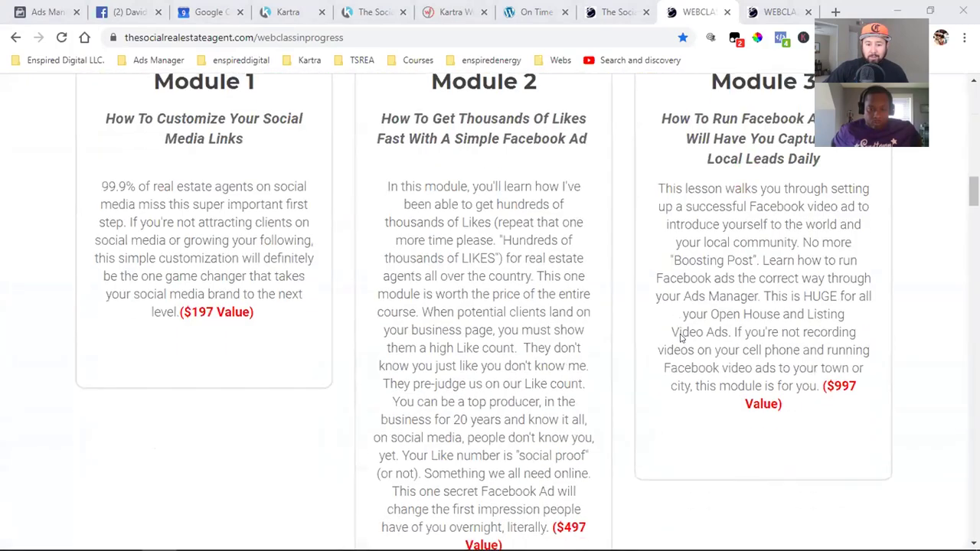
scroll(681, 338, "down", 20)
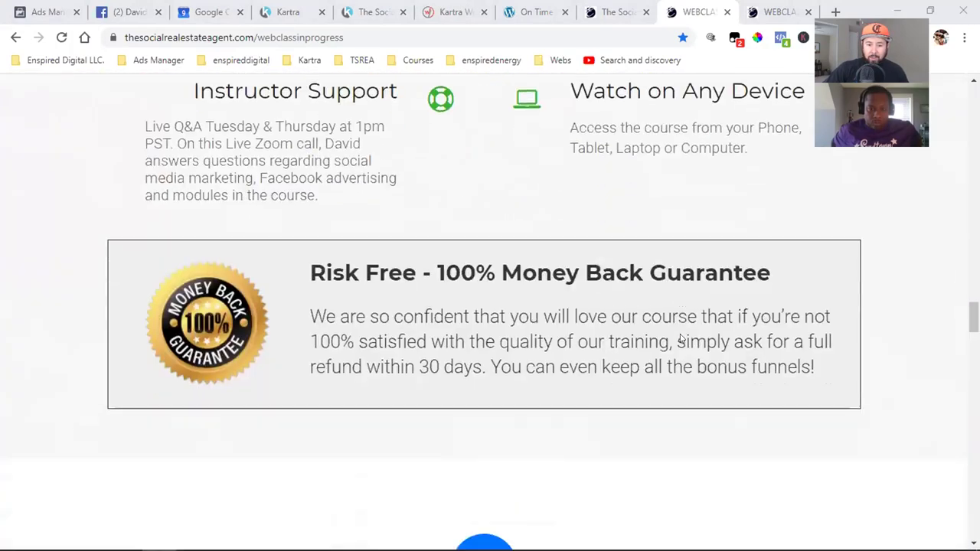
scroll(681, 339, "down", 18)
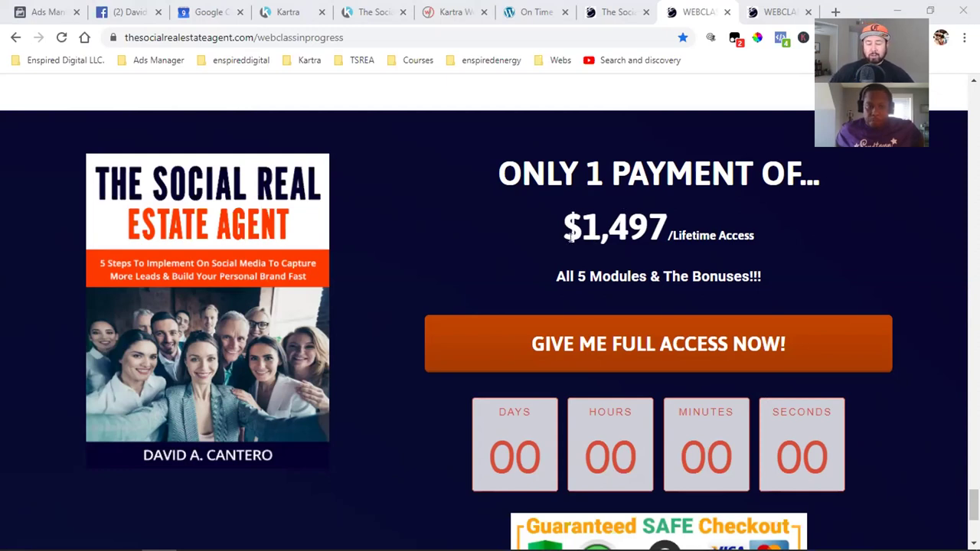
scroll(571, 221, "down", 4)
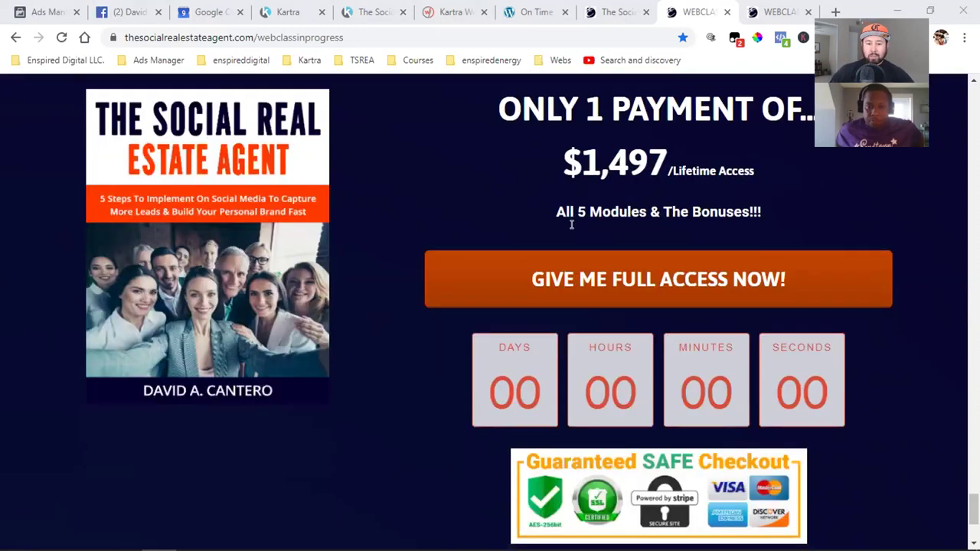
scroll(571, 221, "up", 10)
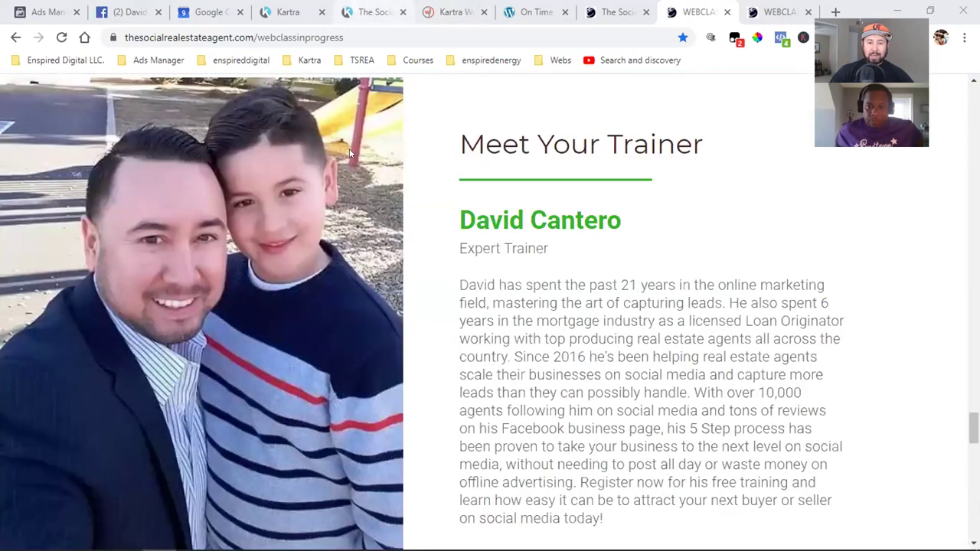
left_click(371, 6)
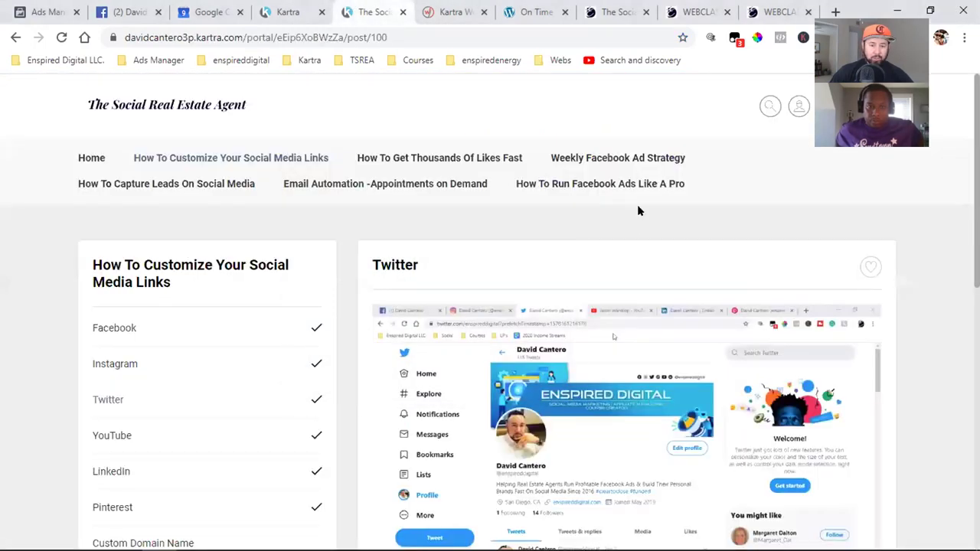
- Dismiss the login link dialog and go back to the Memberships list with its three courses
left_click(288, 12)
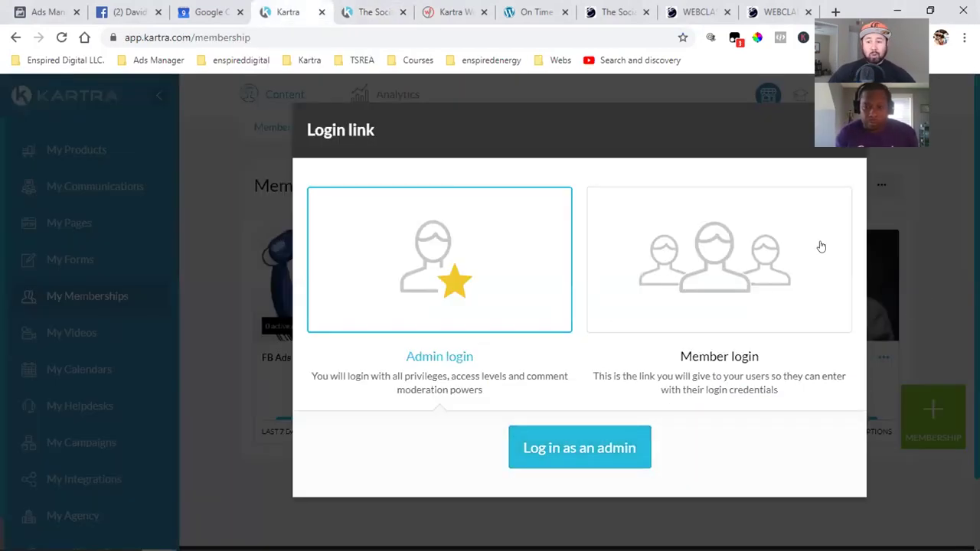
left_click(857, 88)
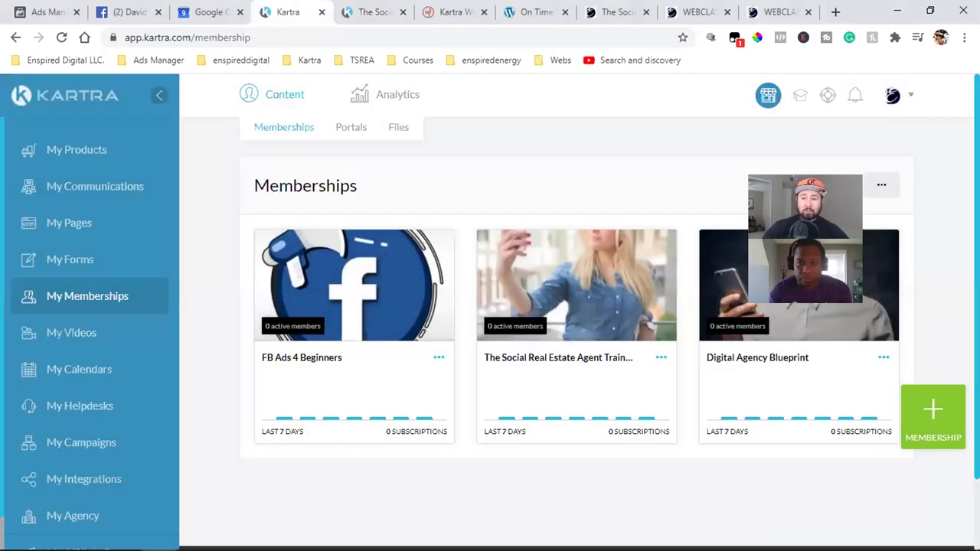
left_click(66, 193)
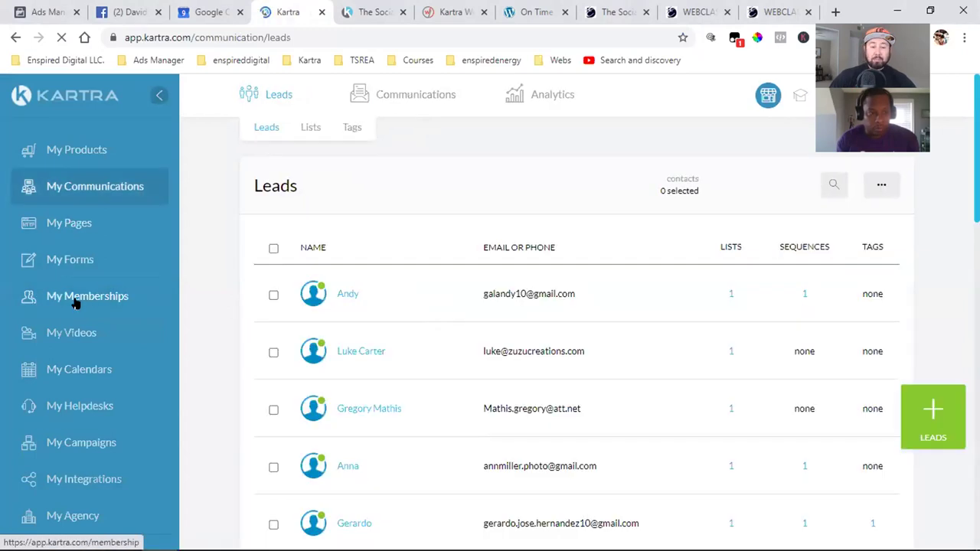
left_click(73, 302)
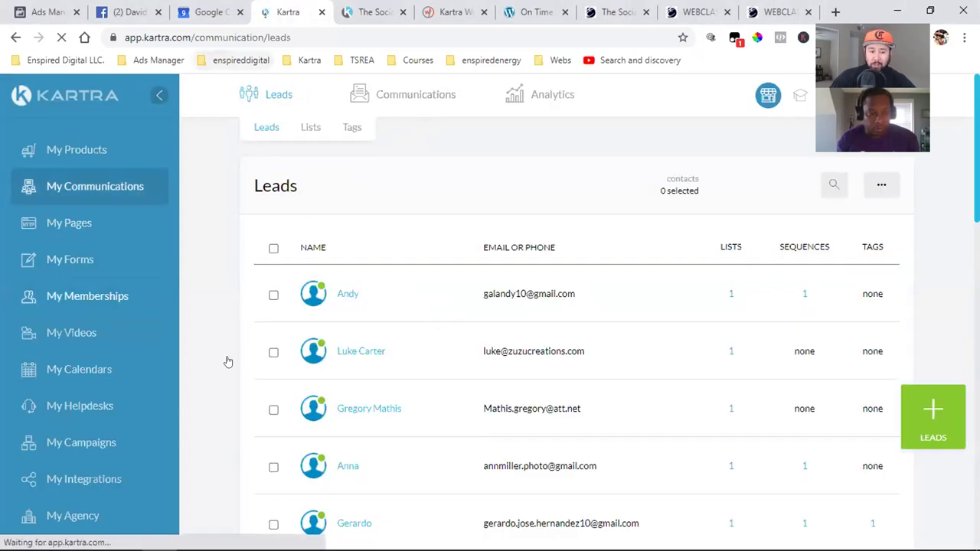
left_click(65, 303)
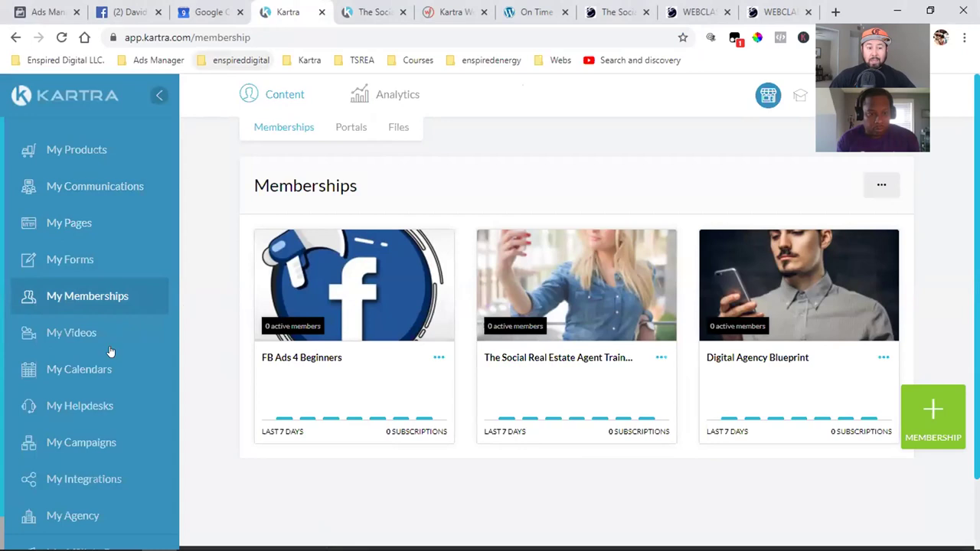
left_click(63, 379)
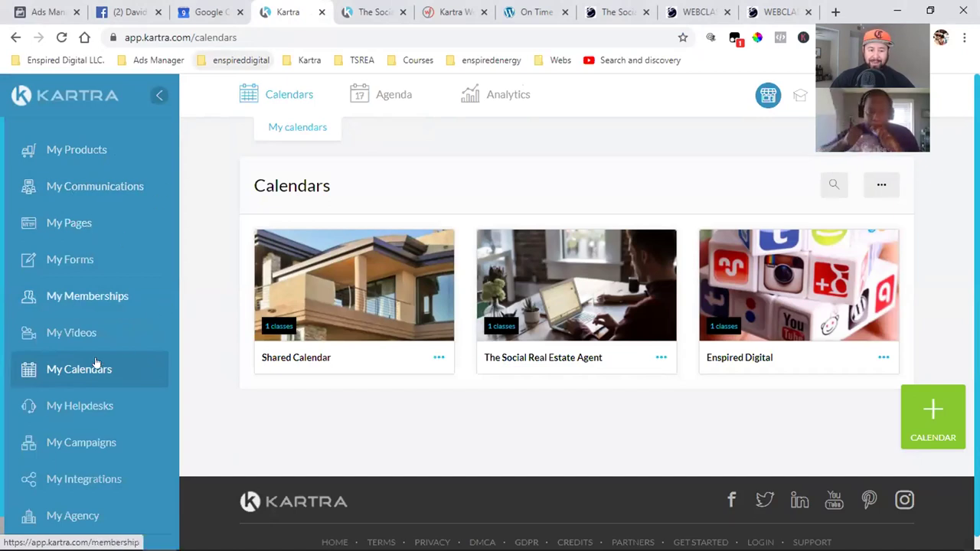
scroll(92, 360, "down", 1)
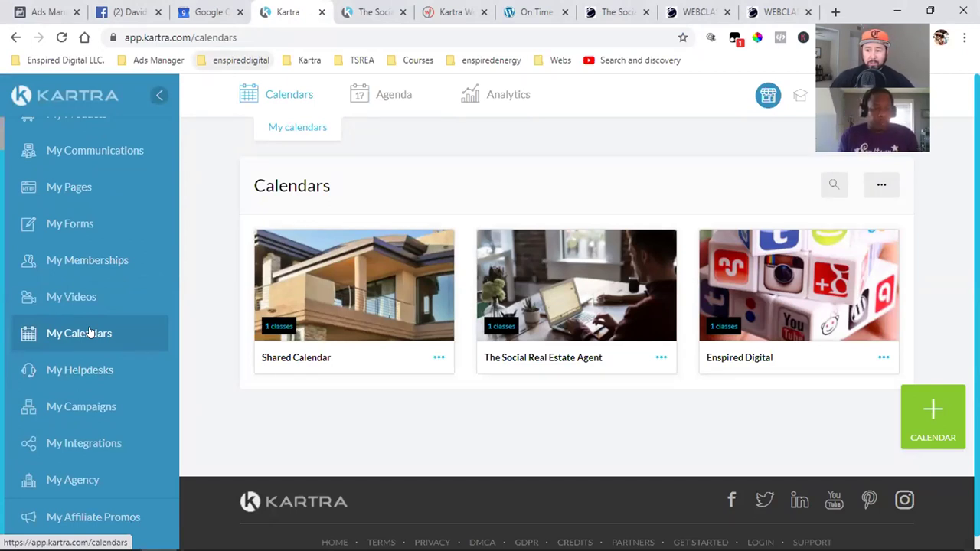
scroll(89, 334, "up", 1)
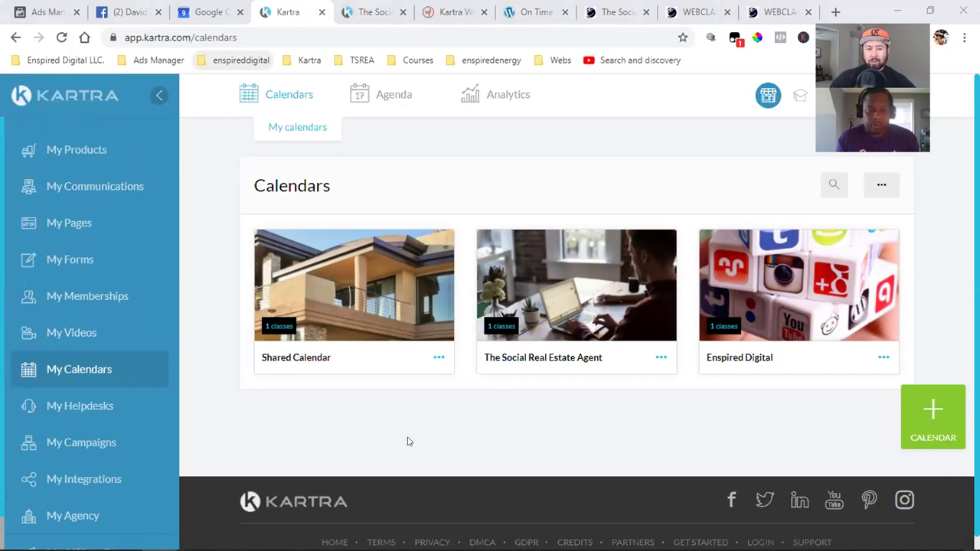
scroll(122, 459, "down", 1)
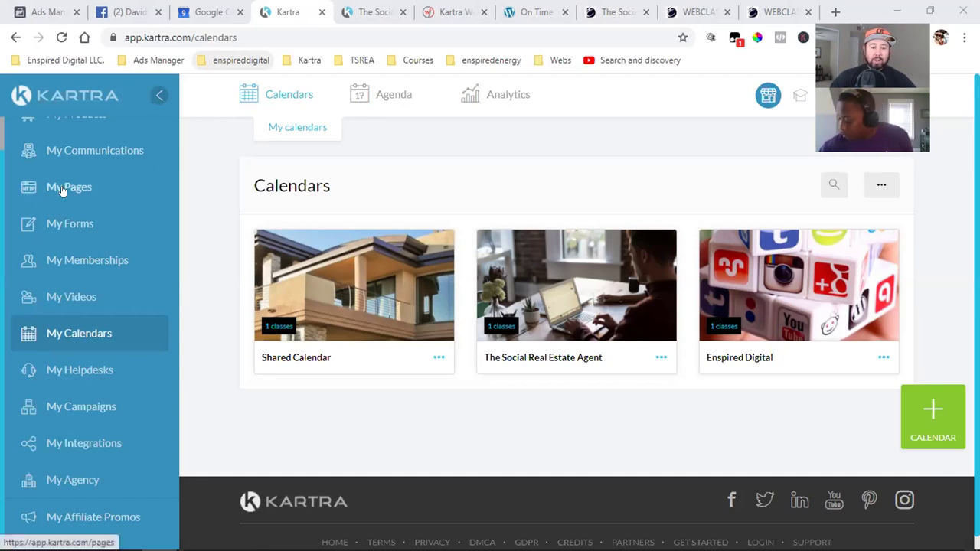
- Open the leads list of 505 contacts and tick one lead's checkbox
left_click(88, 150)
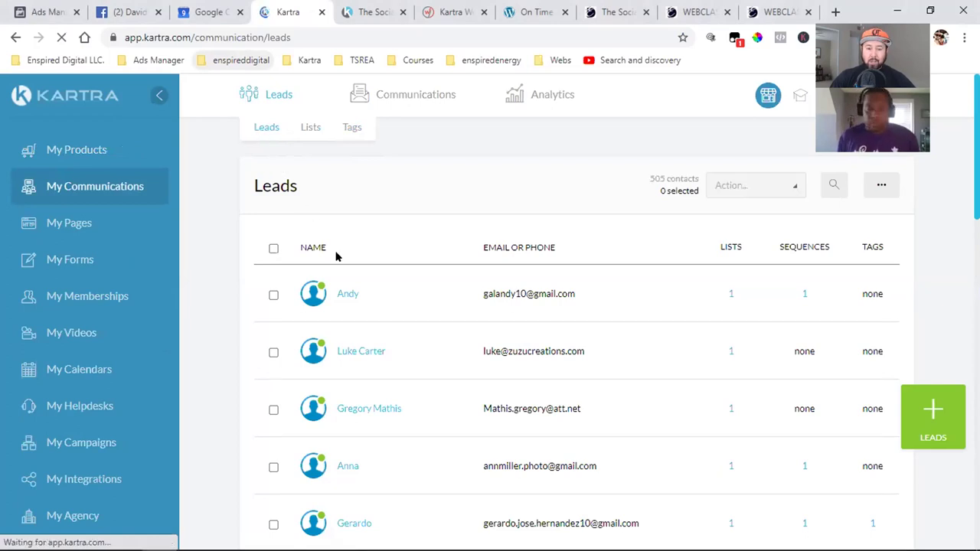
scroll(506, 252, "down", 4)
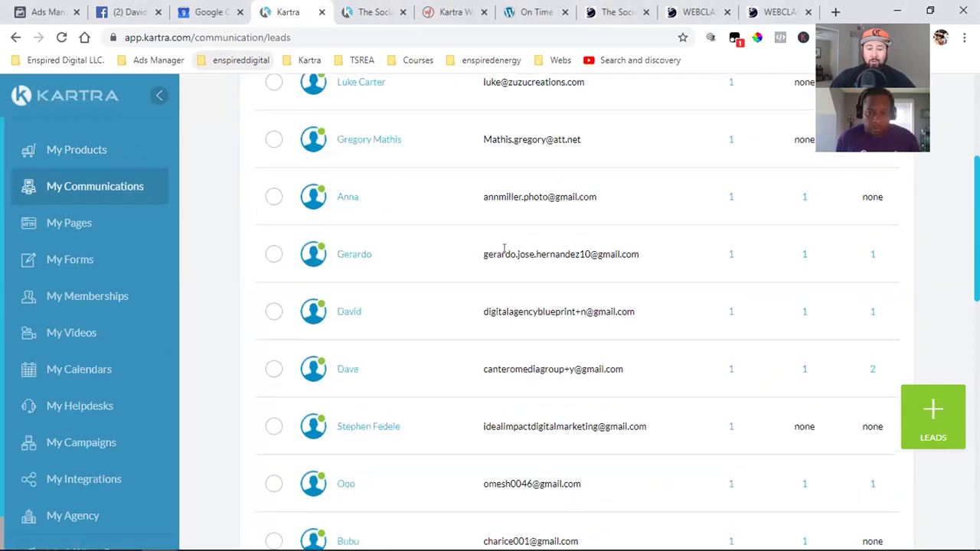
scroll(506, 253, "up", 4)
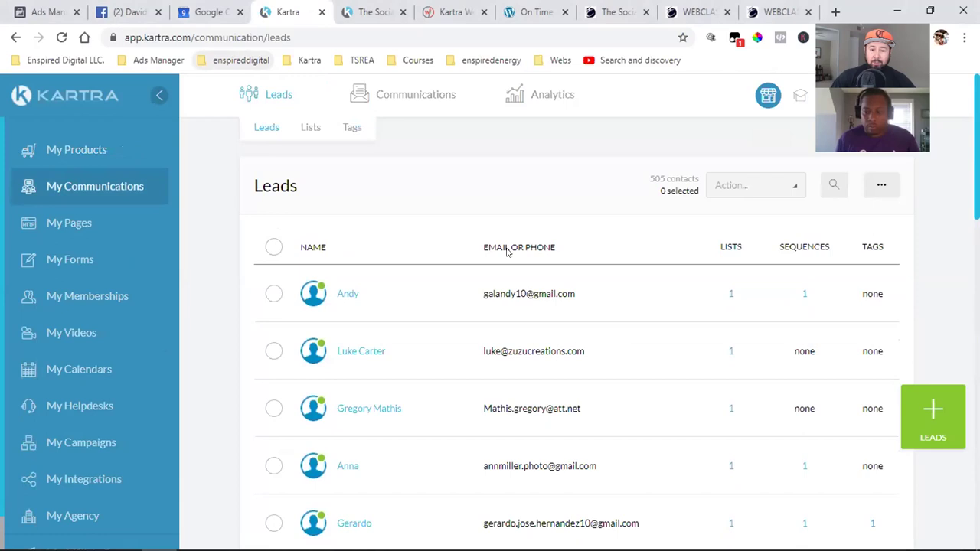
scroll(506, 251, "down", 3)
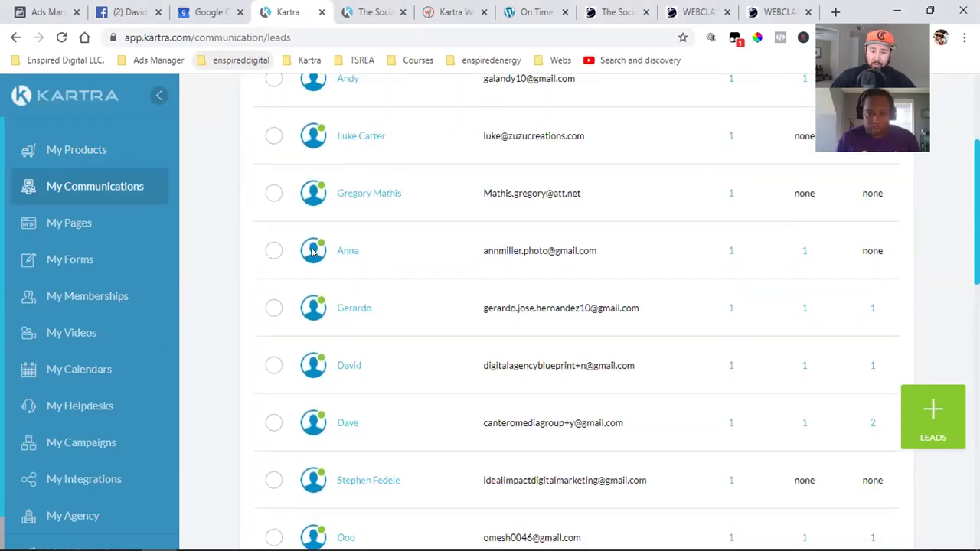
mouse_move(319, 246)
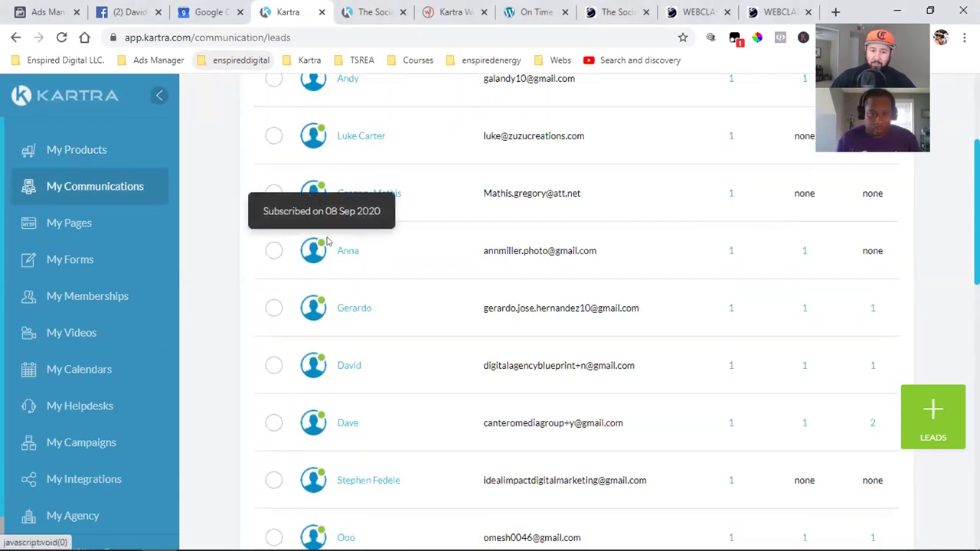
scroll(321, 252, "down", 2)
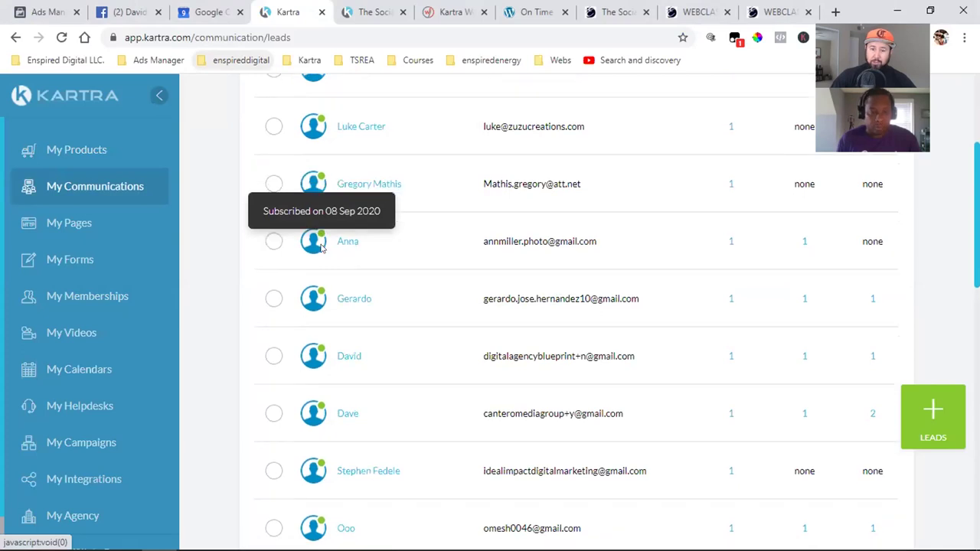
scroll(321, 260, "down", 1)
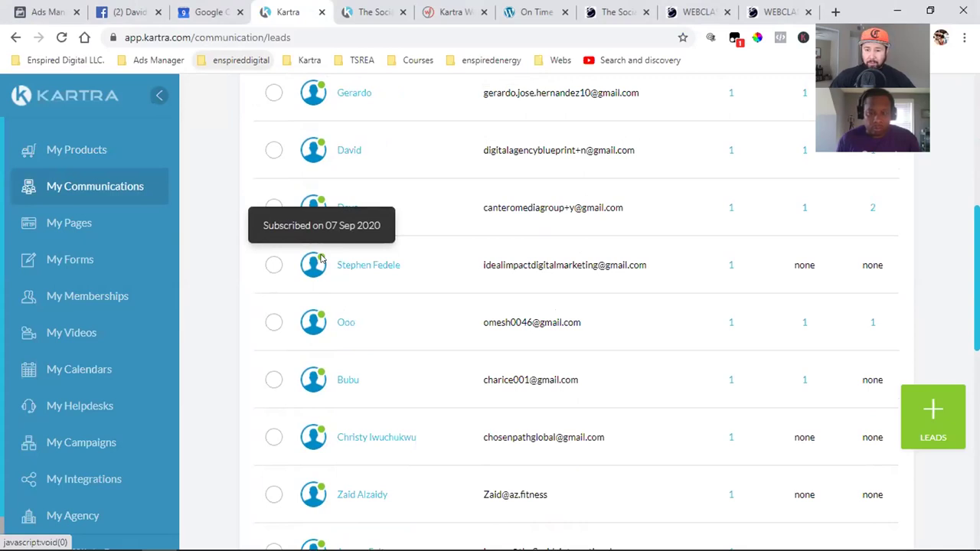
left_click(314, 268)
- Review the bulk Action options for the selected lead without choosing one
scroll(694, 353, "up", 6)
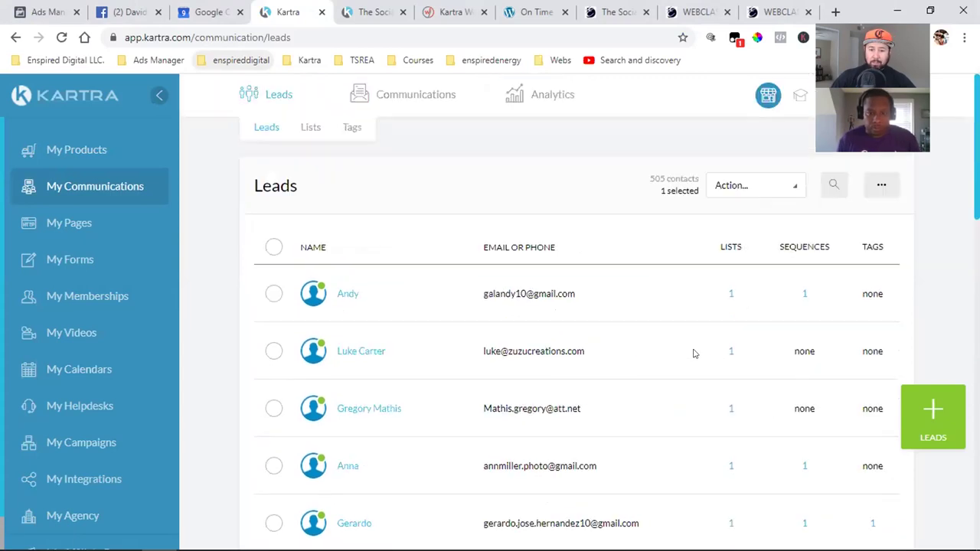
left_click(741, 190)
scroll(733, 308, "down", 3)
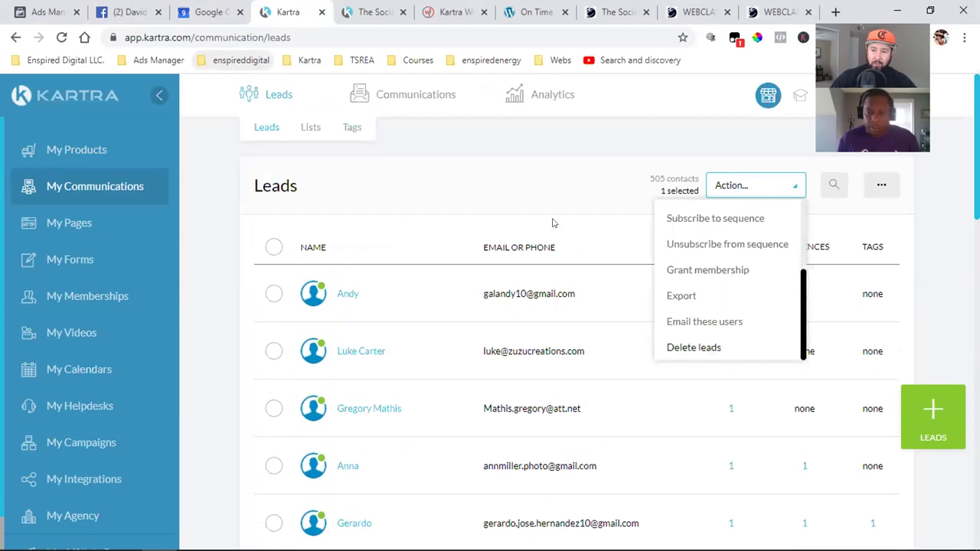
left_click(517, 170)
- Highlight the 505 contact count, then go to the Pages library
double_click(656, 178)
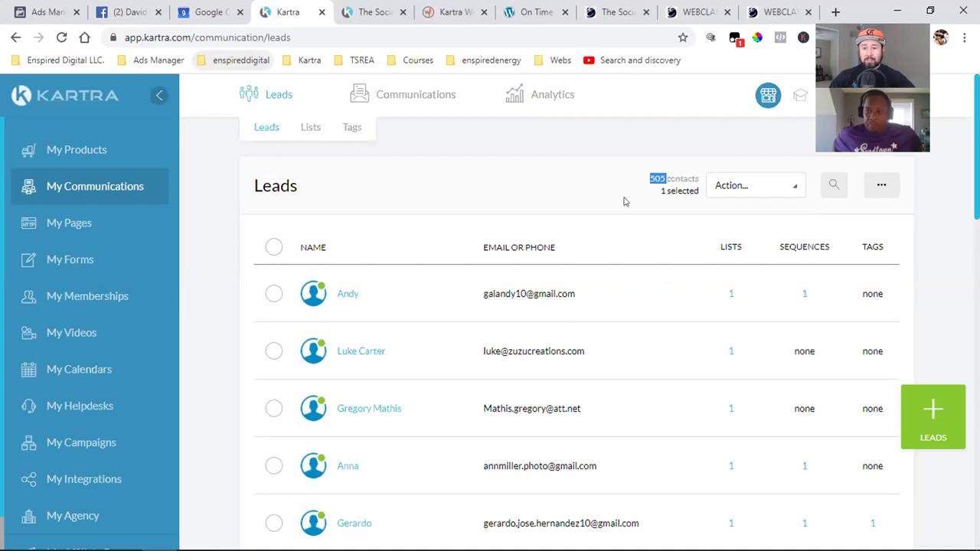
double_click(651, 179)
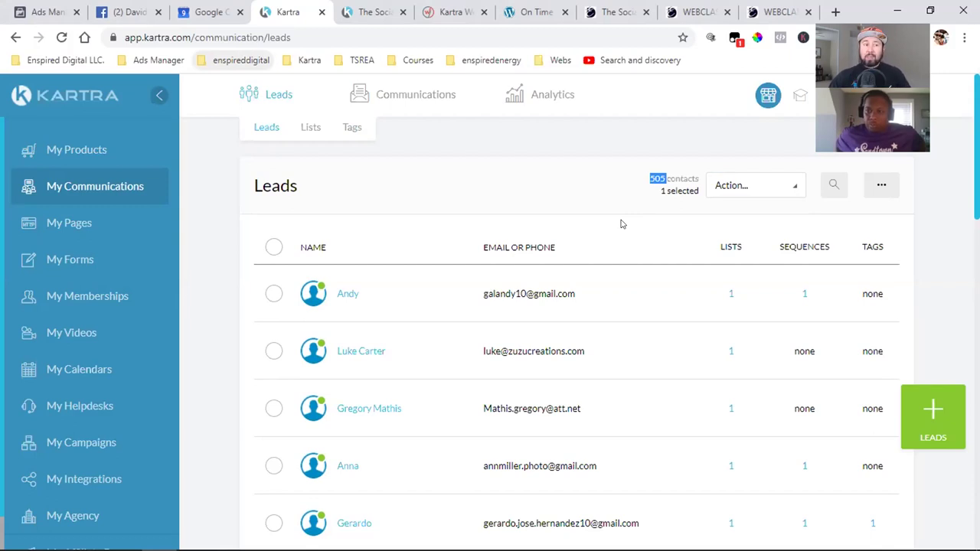
left_click(652, 175)
double_click(652, 174)
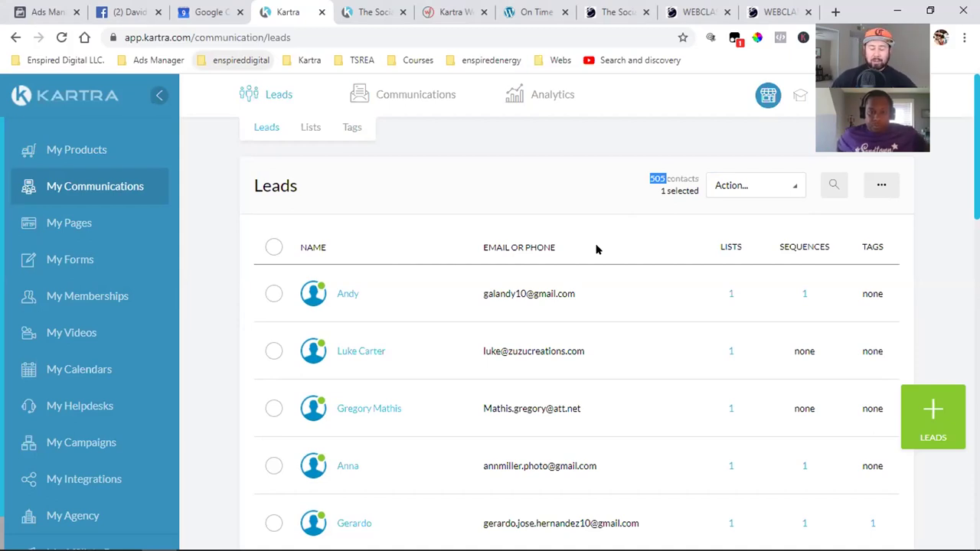
left_click(626, 198)
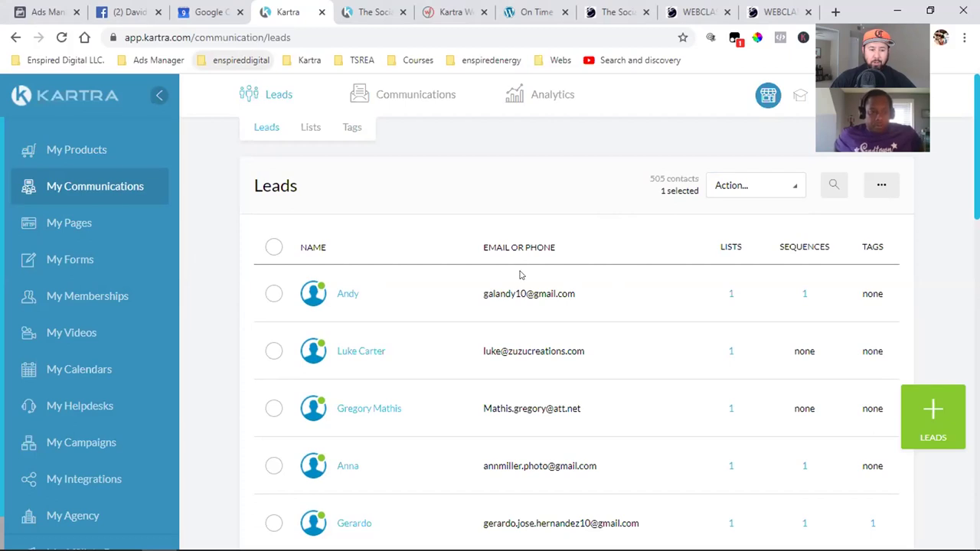
left_click(85, 229)
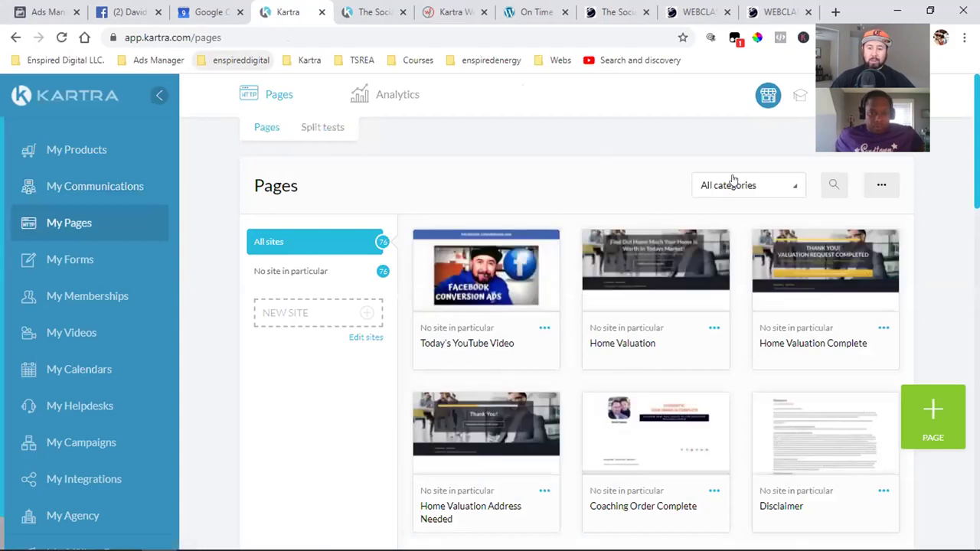
- Glance at the page categories without changing them, then load more saved pages
left_click(731, 186)
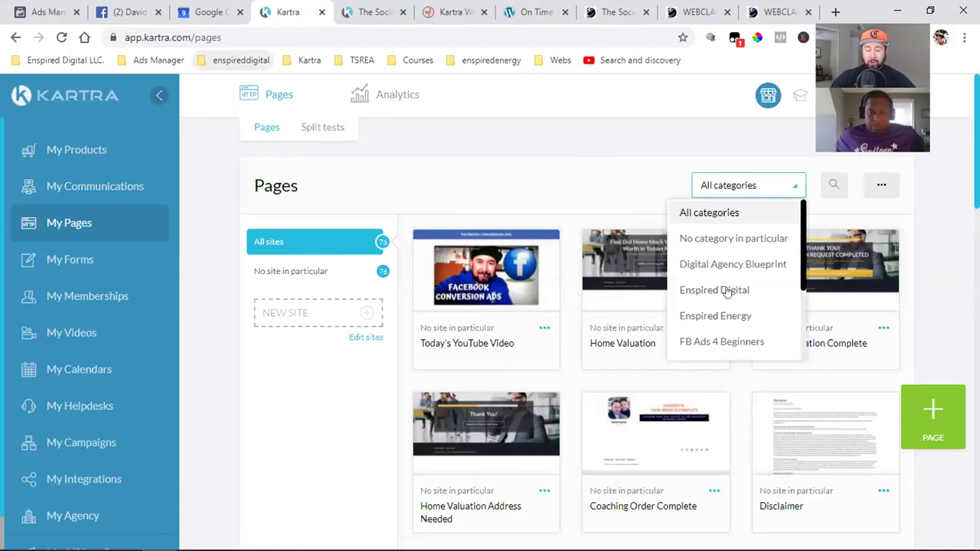
left_click(516, 147)
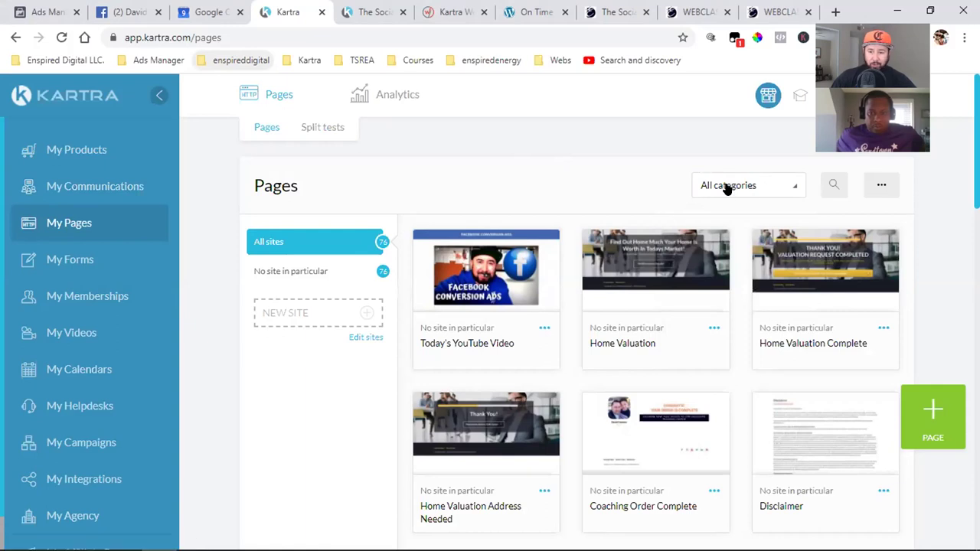
mouse_move(612, 283)
scroll(612, 284, "down", 5)
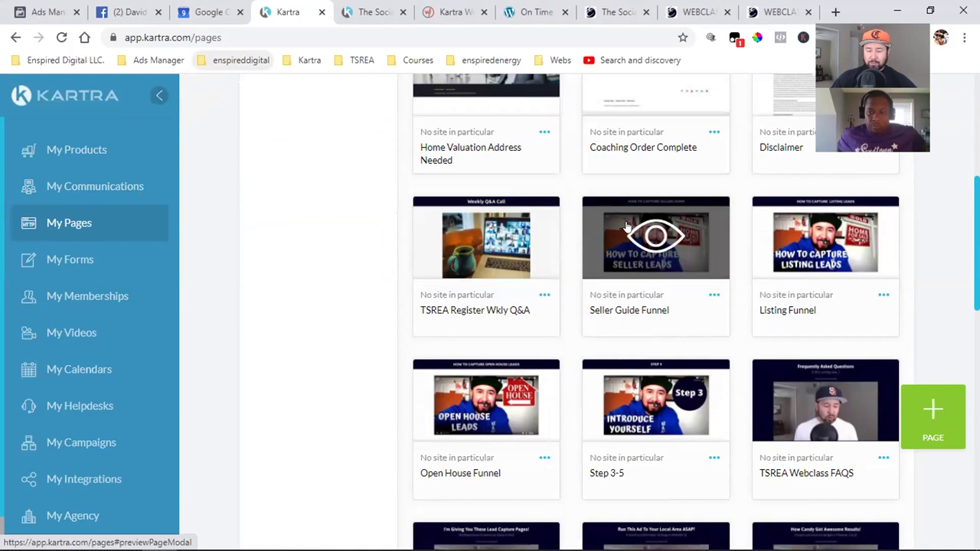
scroll(626, 226, "down", 3)
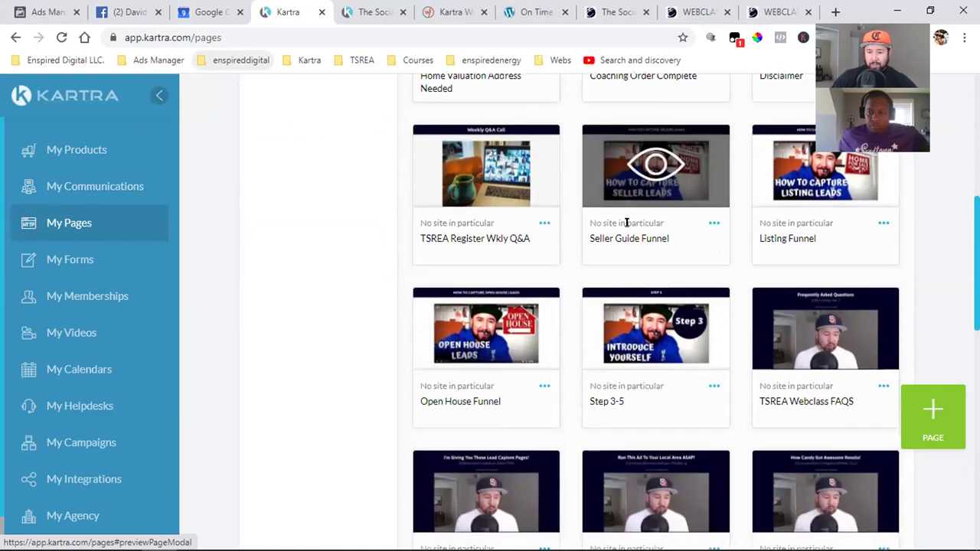
scroll(626, 222, "down", 2)
scroll(627, 227, "down", 3)
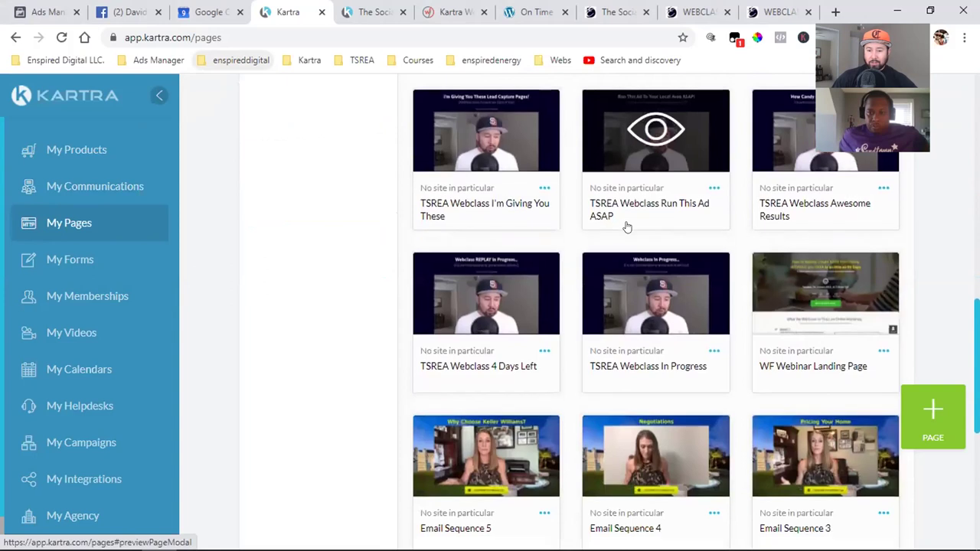
scroll(627, 227, "down", 3)
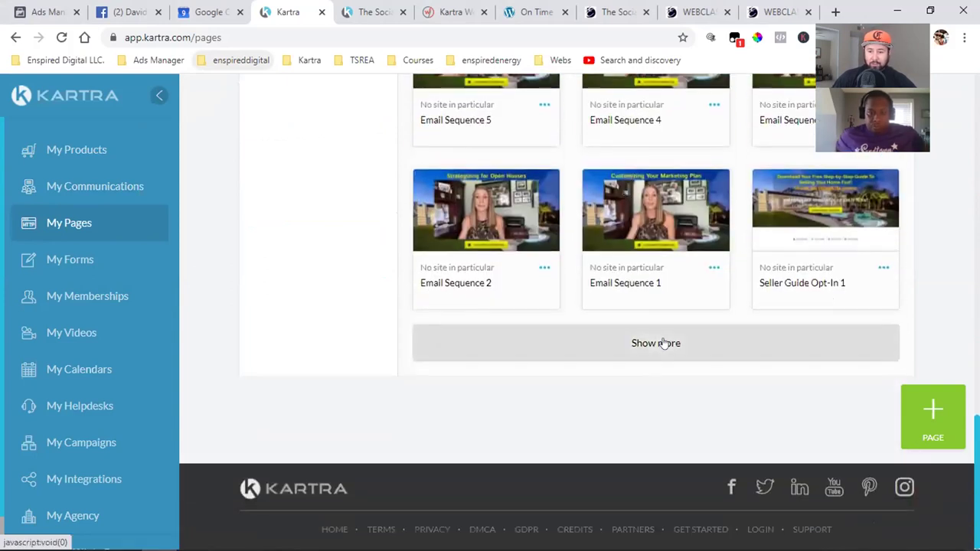
left_click(663, 344)
scroll(666, 342, "down", 4)
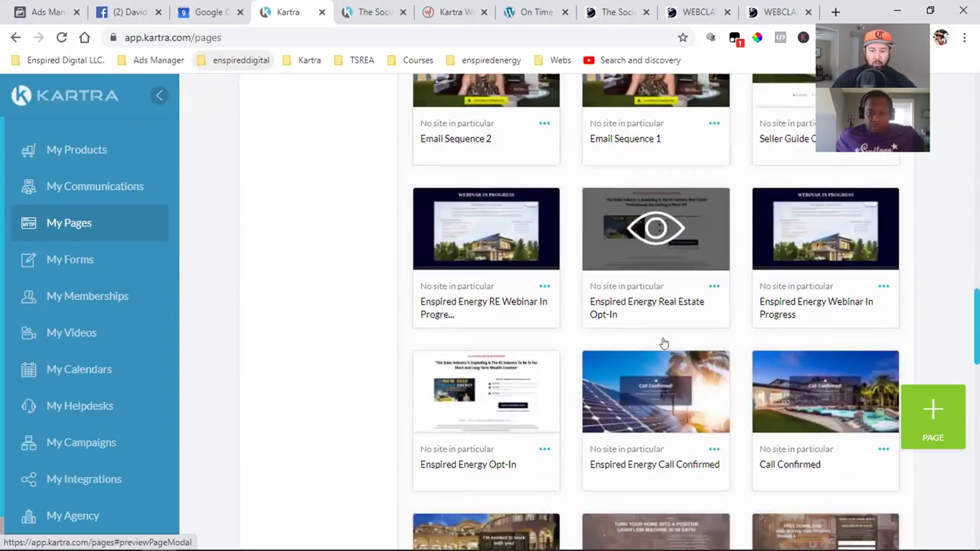
scroll(666, 342, "down", 7)
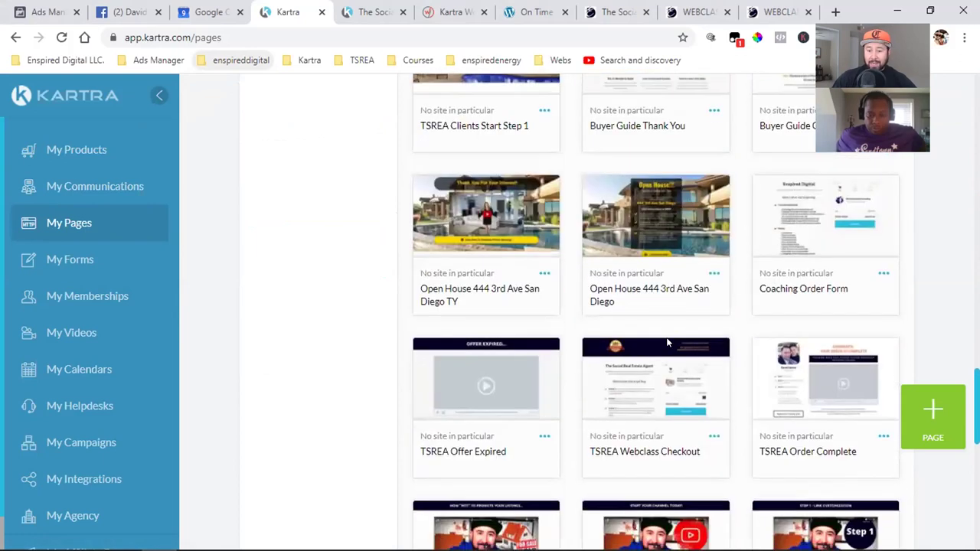
scroll(666, 342, "down", 3)
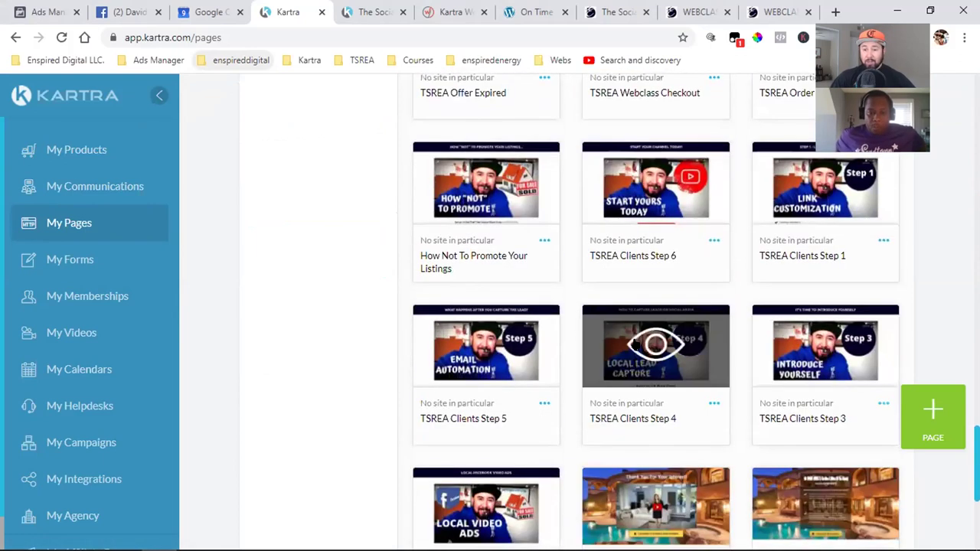
scroll(649, 342, "down", 4)
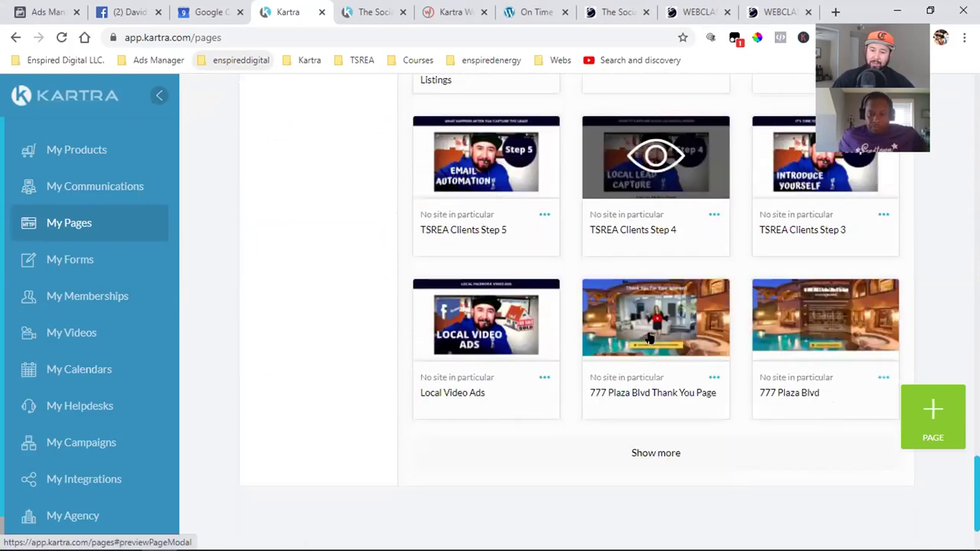
left_click(649, 358)
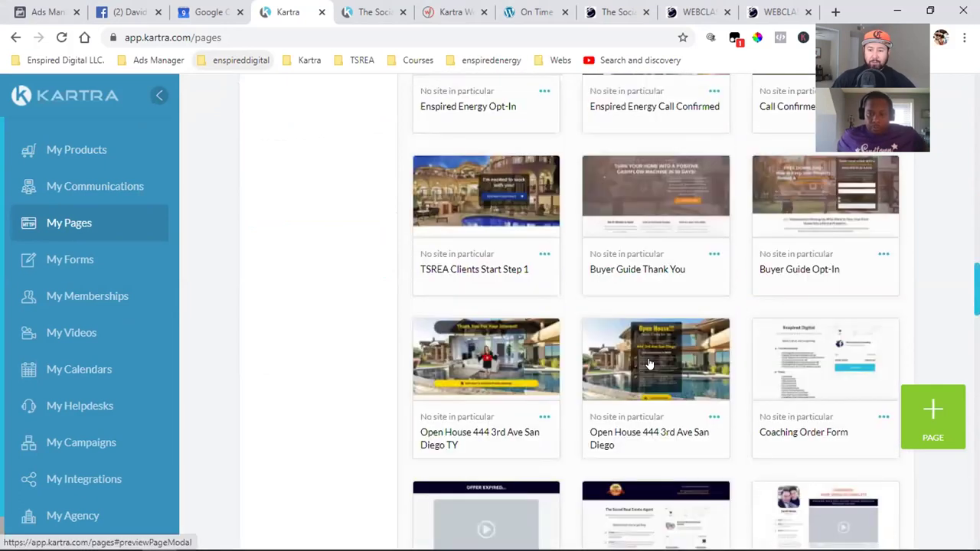
scroll(679, 297, "up", 5)
- Filter the pages by the FB Ads 4 Beginners category, leaving three pages
left_click(746, 188)
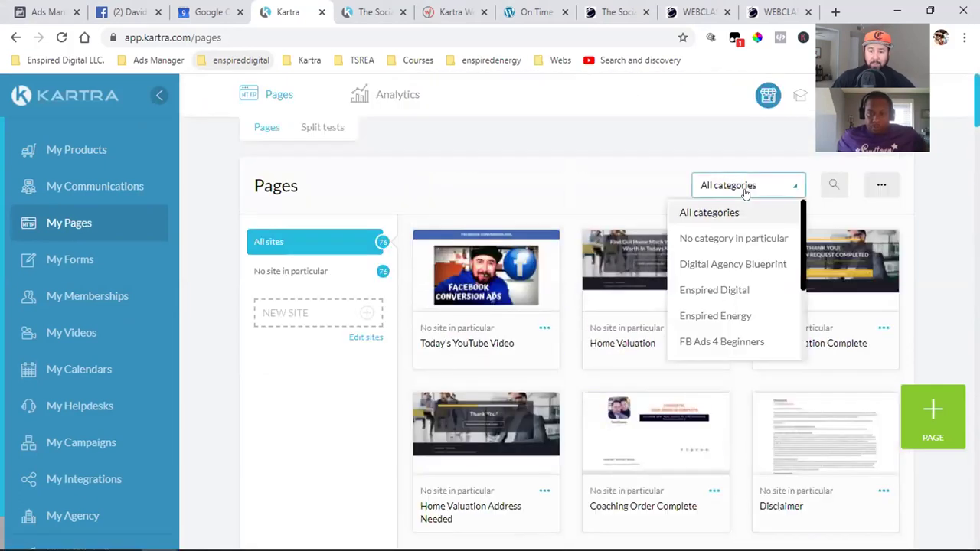
scroll(727, 297, "down", 2)
left_click(720, 271)
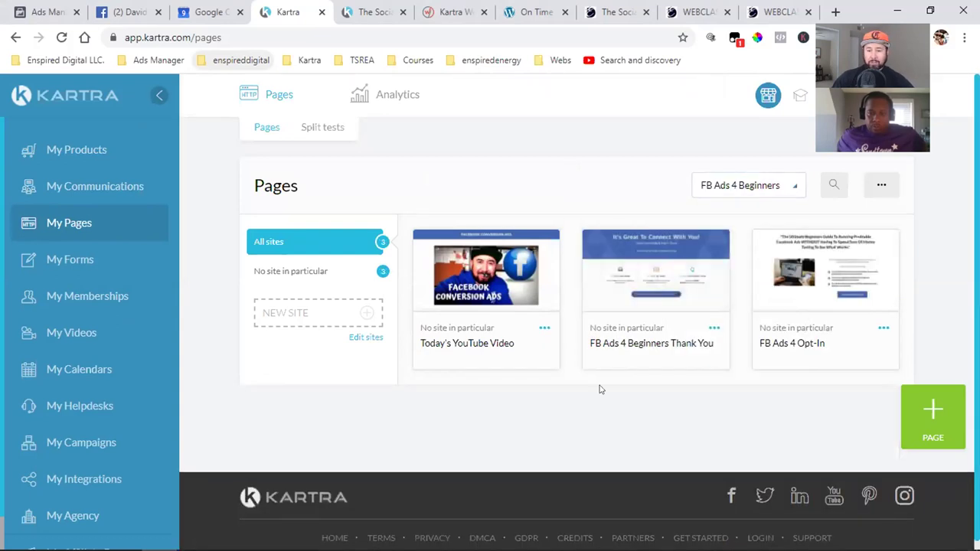
mouse_move(720, 274)
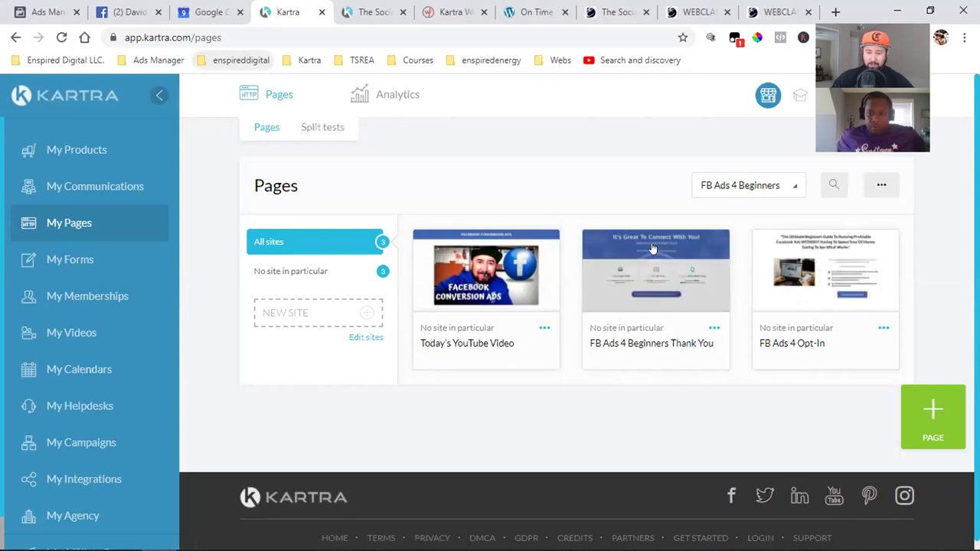
- Start a new page and browse the Squeeze Pages templates
left_click(932, 440)
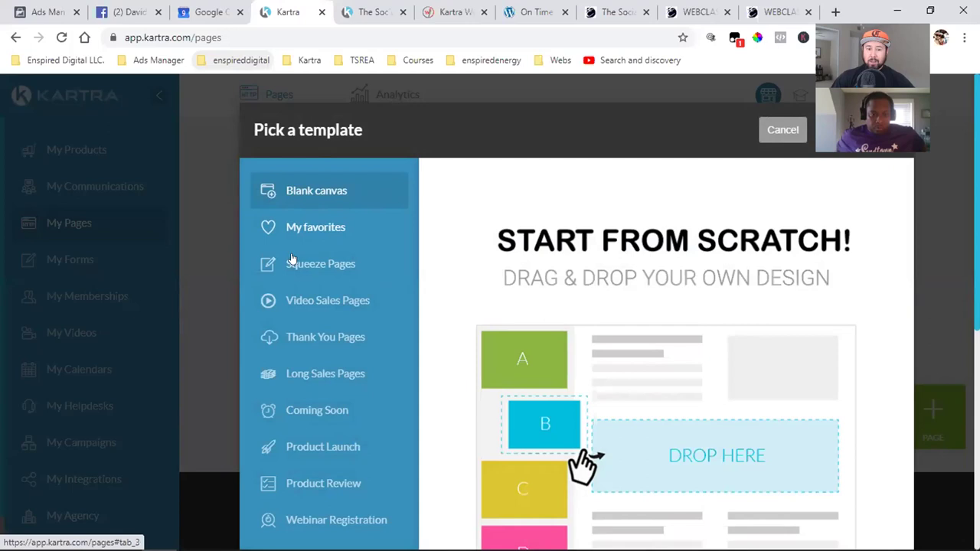
left_click(316, 265)
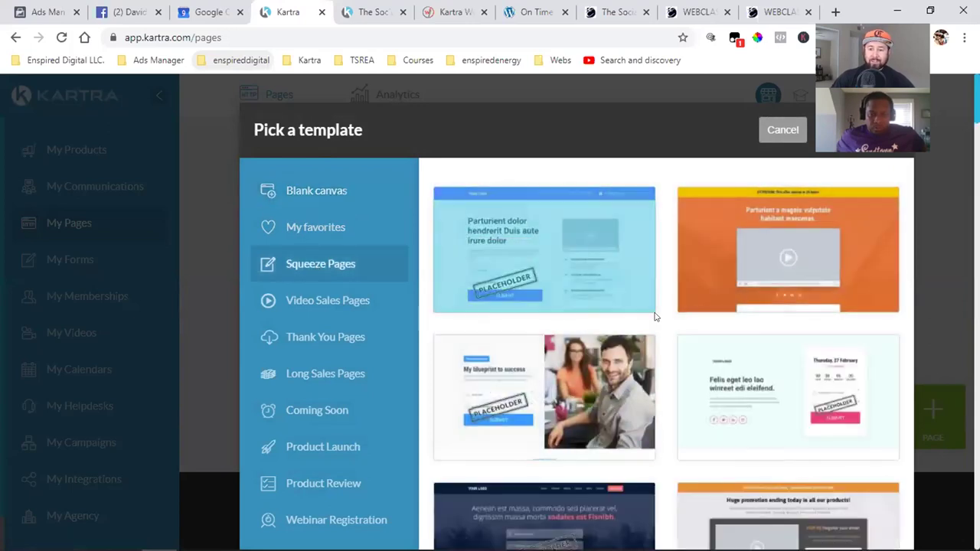
scroll(653, 316, "down", 2)
scroll(654, 316, "down", 2)
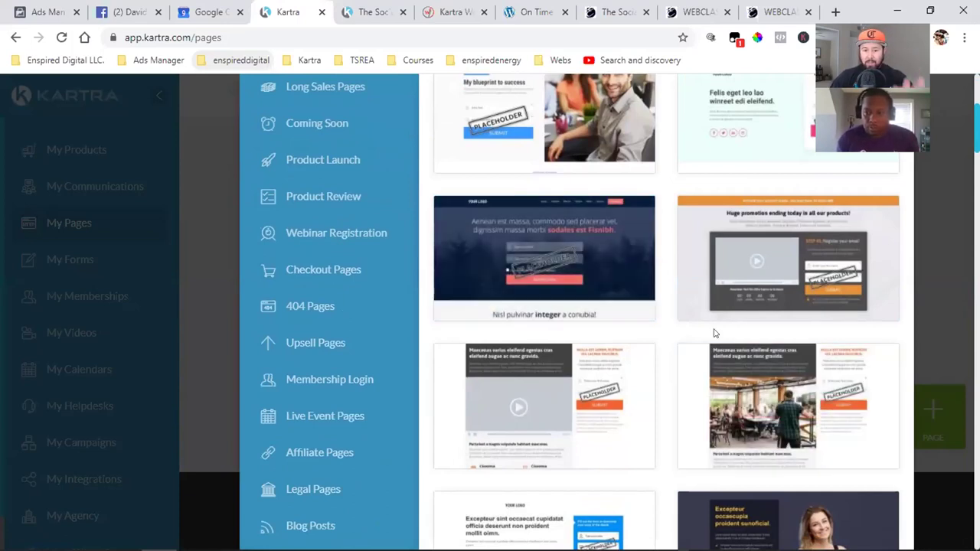
scroll(714, 333, "down", 3)
scroll(713, 328, "down", 2)
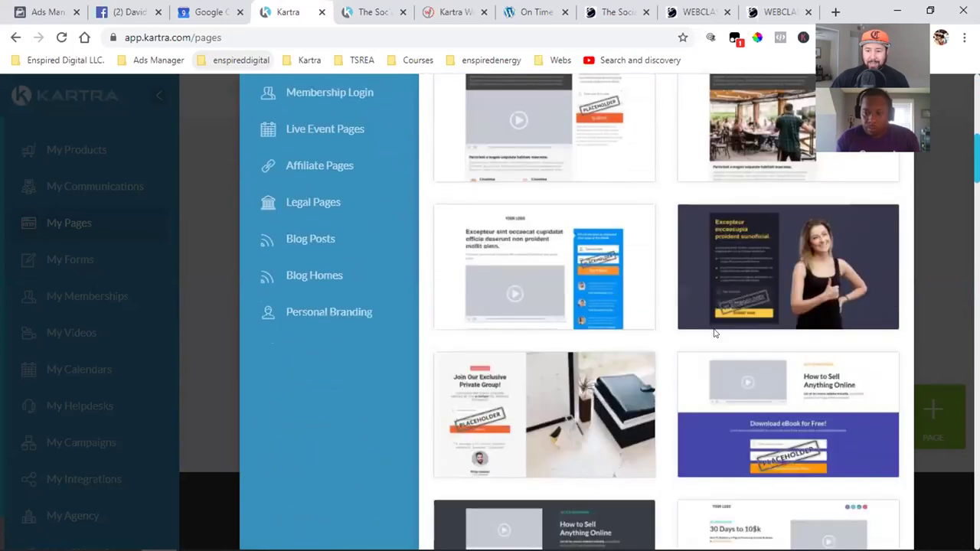
- Preview the dark thumbs-up squeeze template at full size
mouse_move(714, 211)
left_click(731, 197)
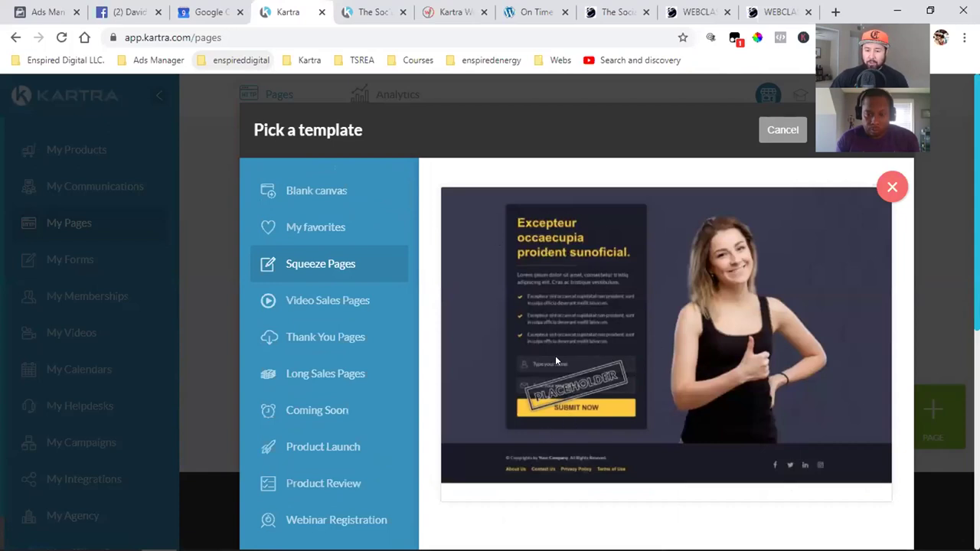
scroll(557, 380, "down", 2)
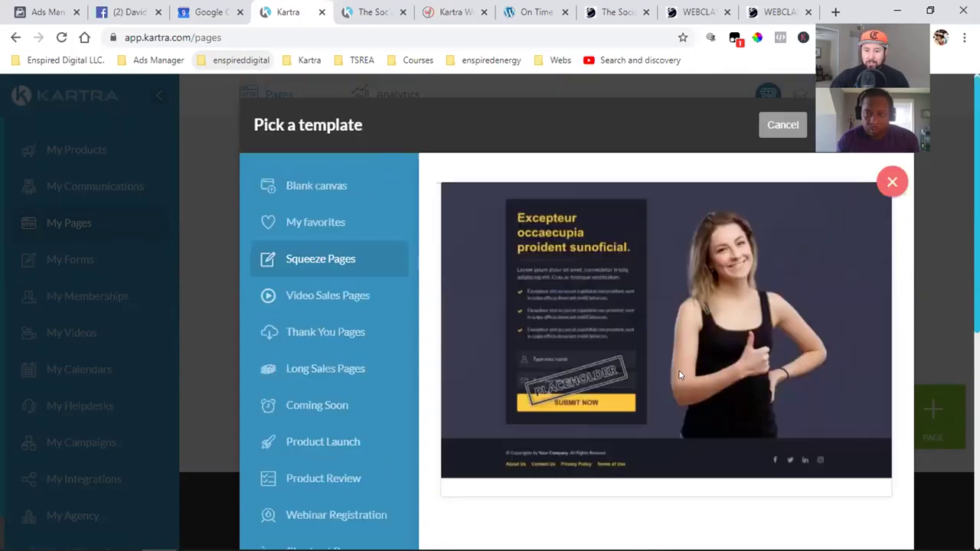
scroll(700, 357, "up", 2)
- Close the preview and reopen Pick a template on the Squeeze Pages category
left_click(781, 132)
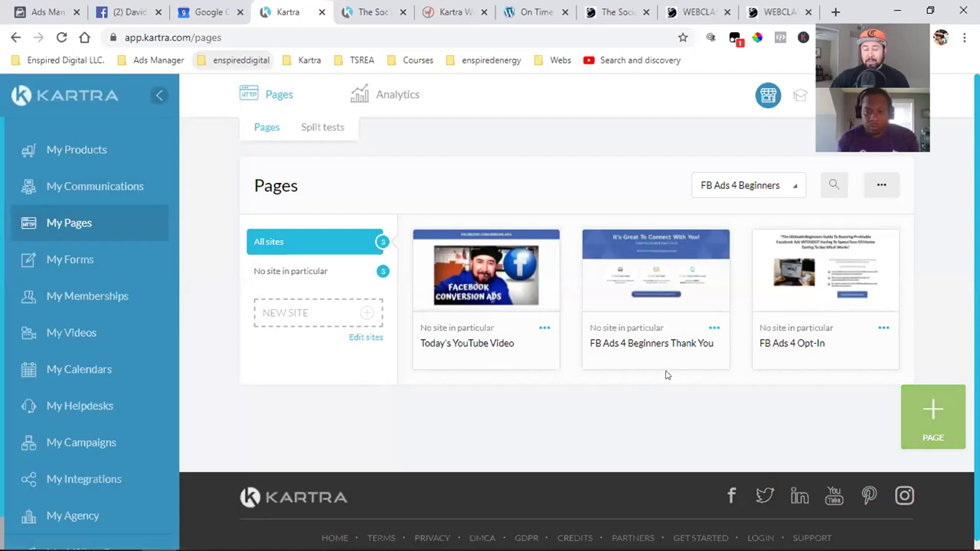
left_click(933, 417)
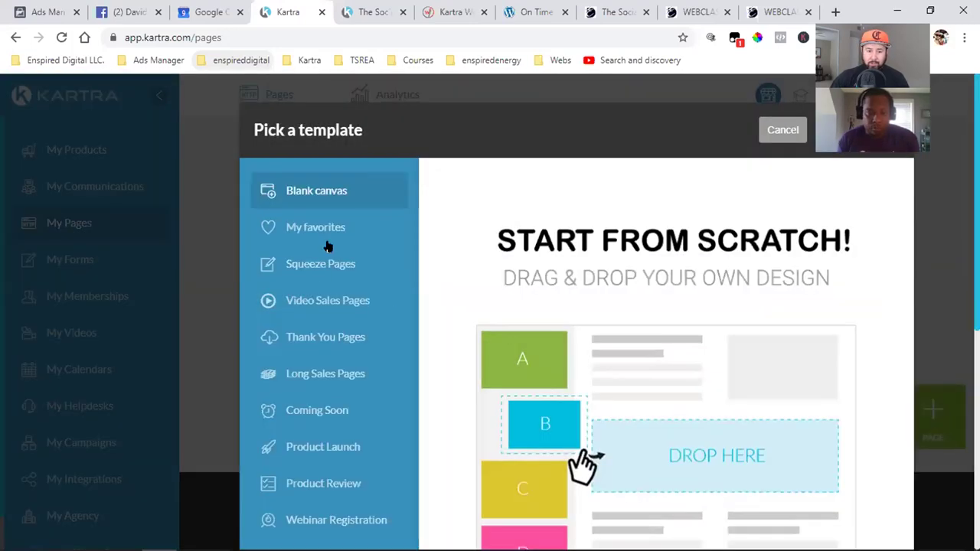
left_click(321, 265)
scroll(700, 377, "down", 7)
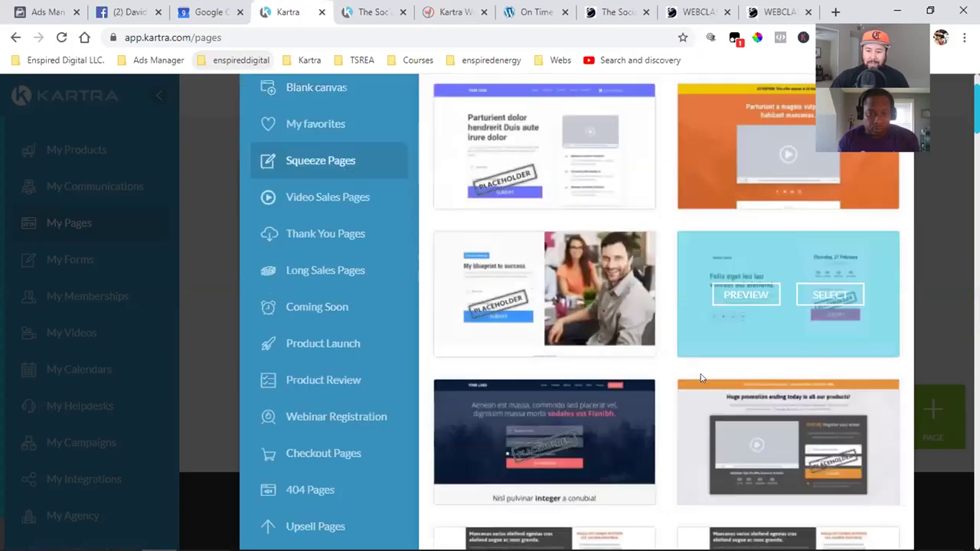
scroll(700, 376, "down", 4)
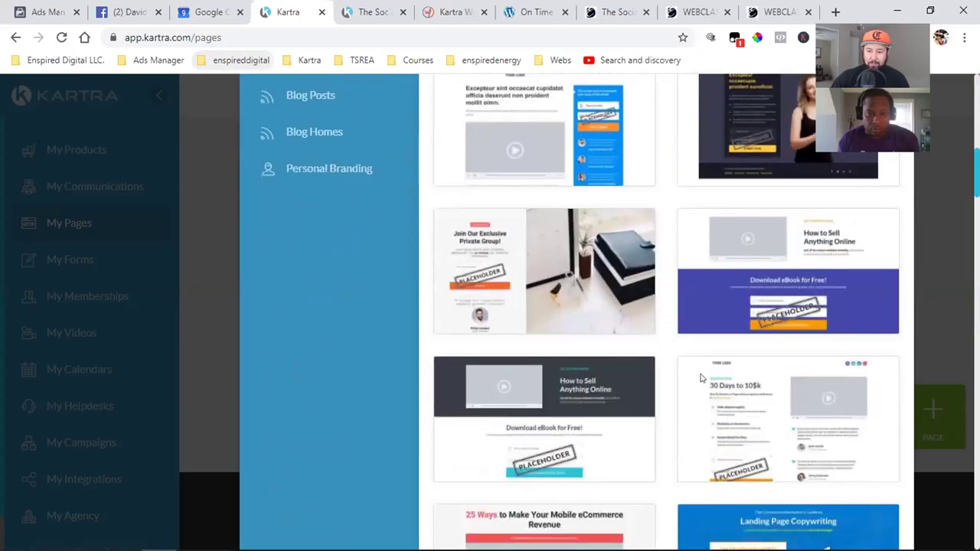
scroll(699, 377, "down", 1)
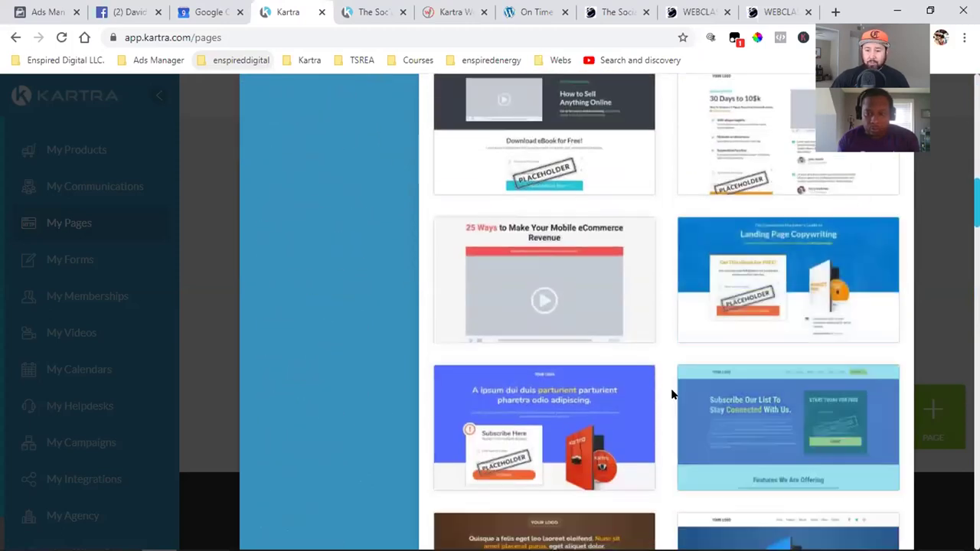
scroll(660, 399, "down", 2)
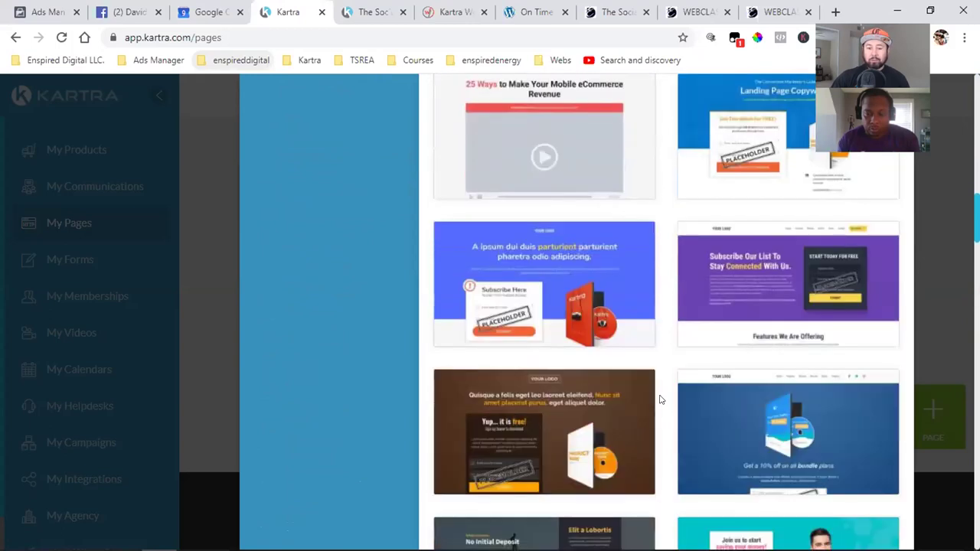
scroll(661, 399, "down", 1)
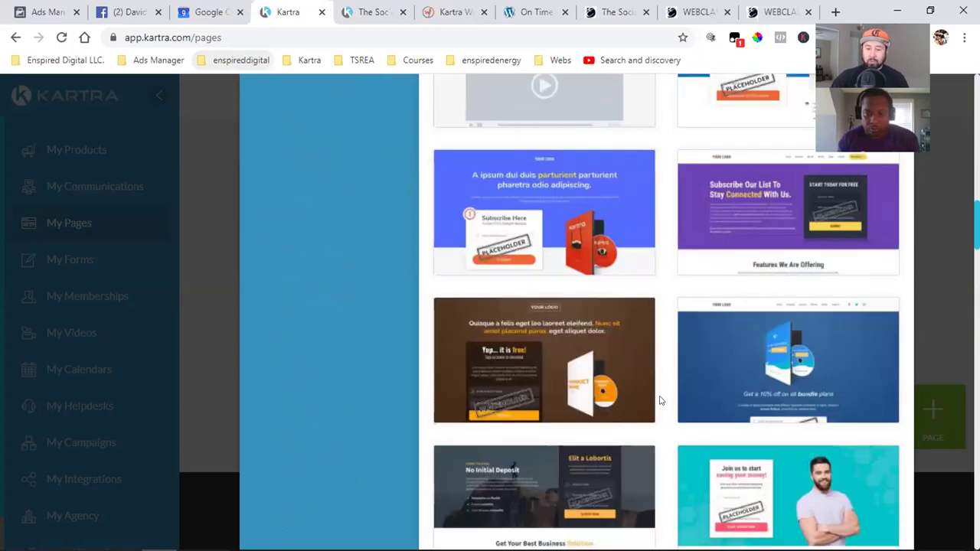
- Scroll through all the squeeze page templates to the bottom and back up
scroll(661, 399, "down", 3)
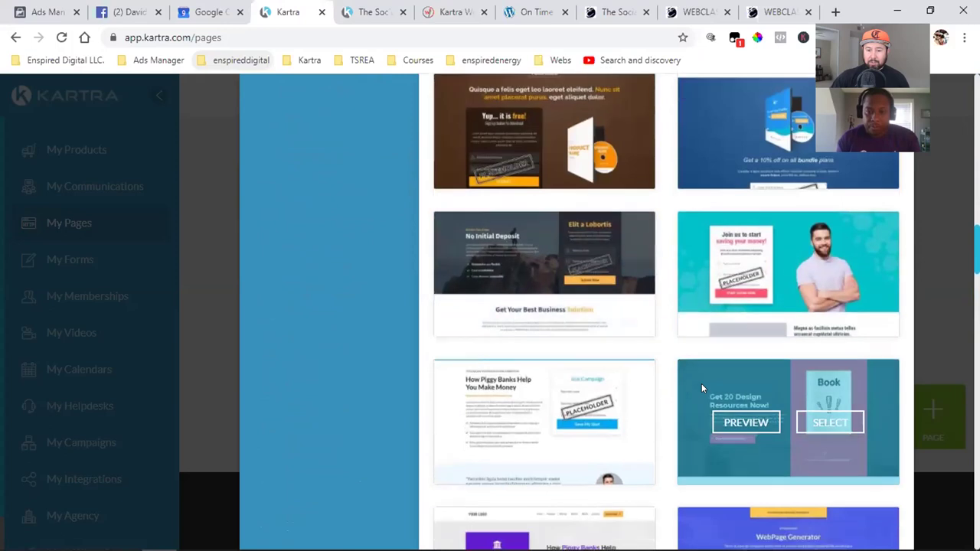
scroll(702, 387, "down", 5)
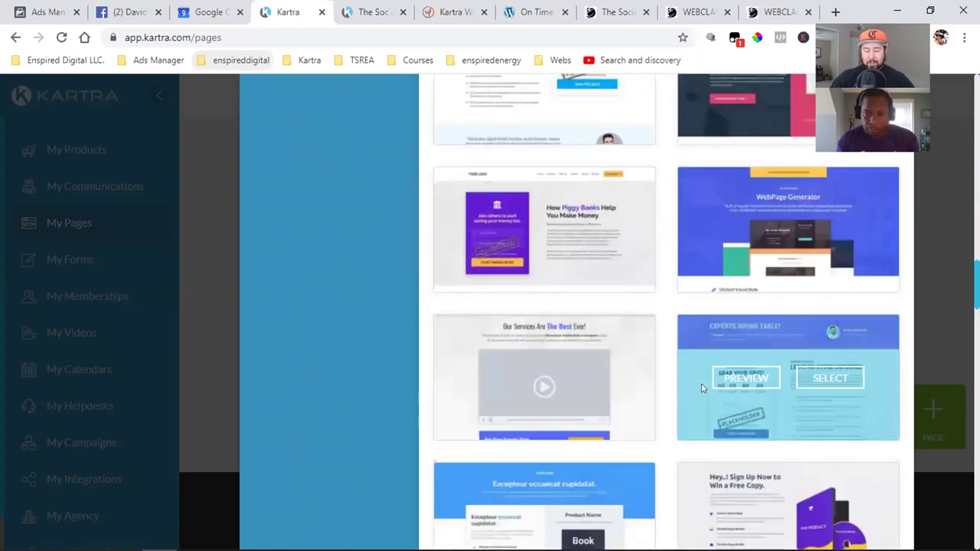
scroll(701, 387, "down", 2)
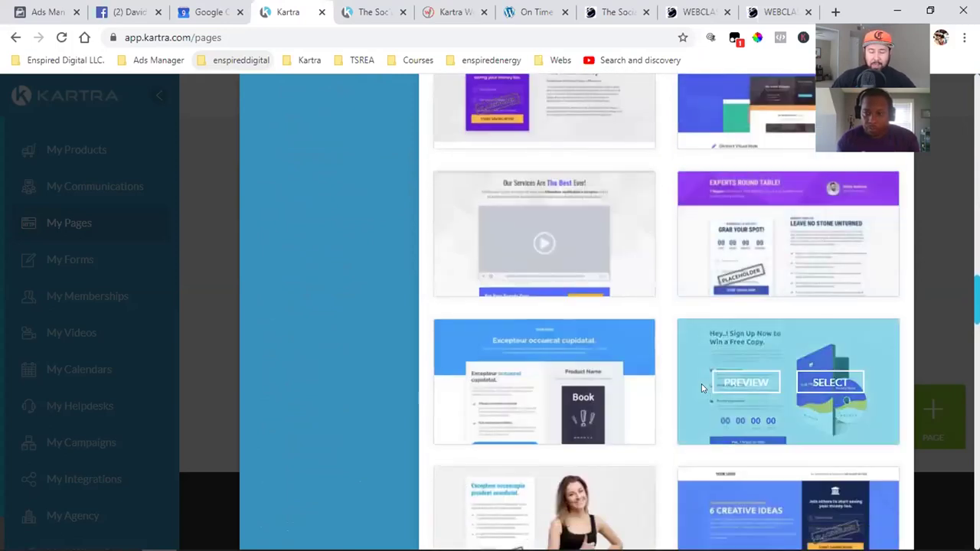
scroll(701, 388, "down", 3)
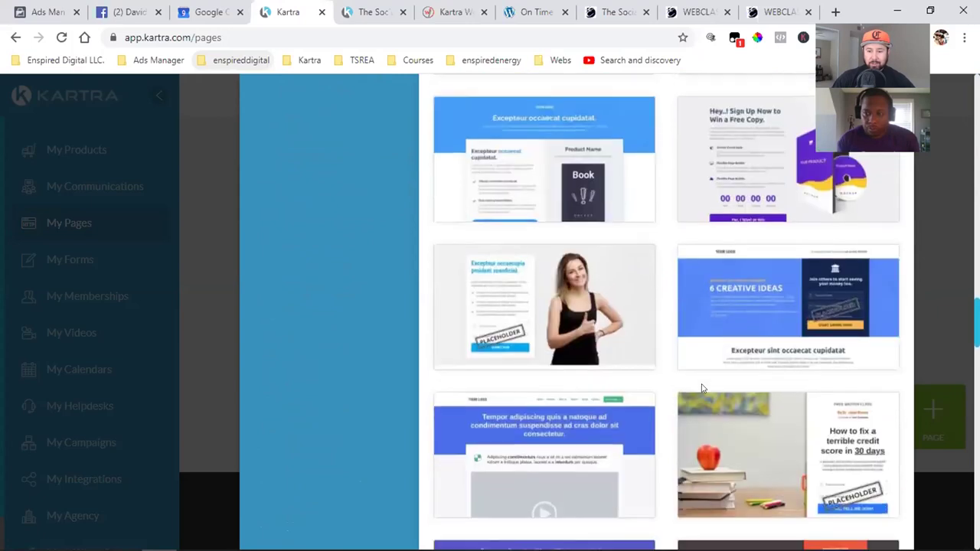
scroll(701, 388, "down", 5)
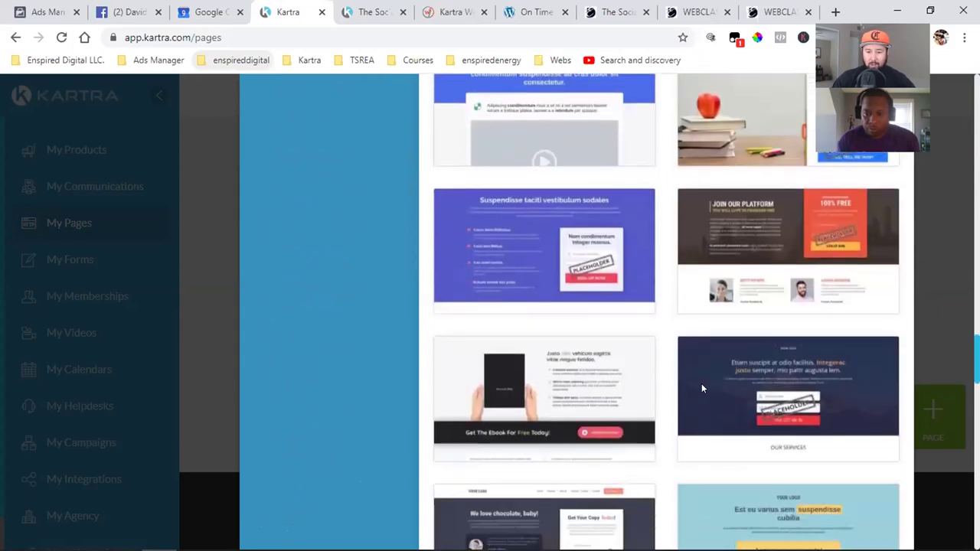
scroll(701, 388, "down", 5)
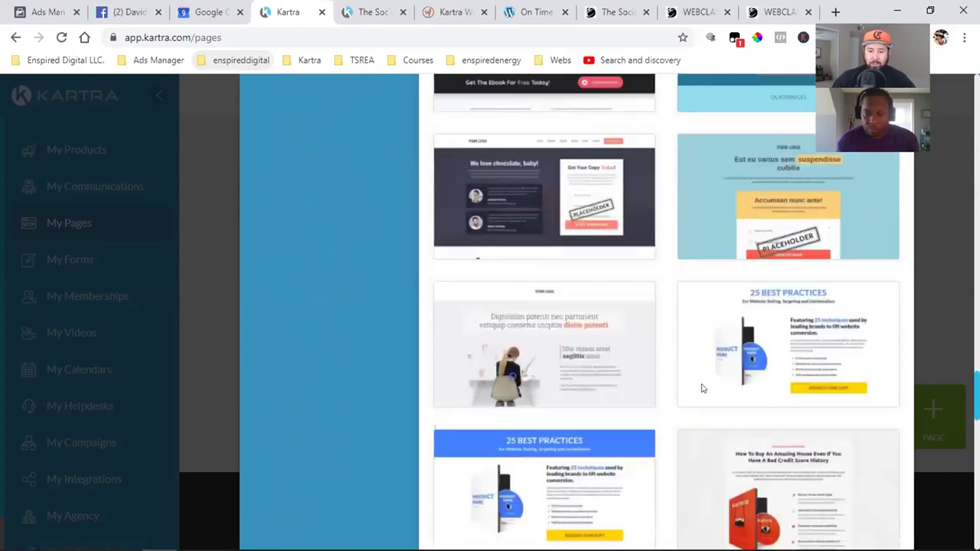
scroll(701, 388, "down", 5)
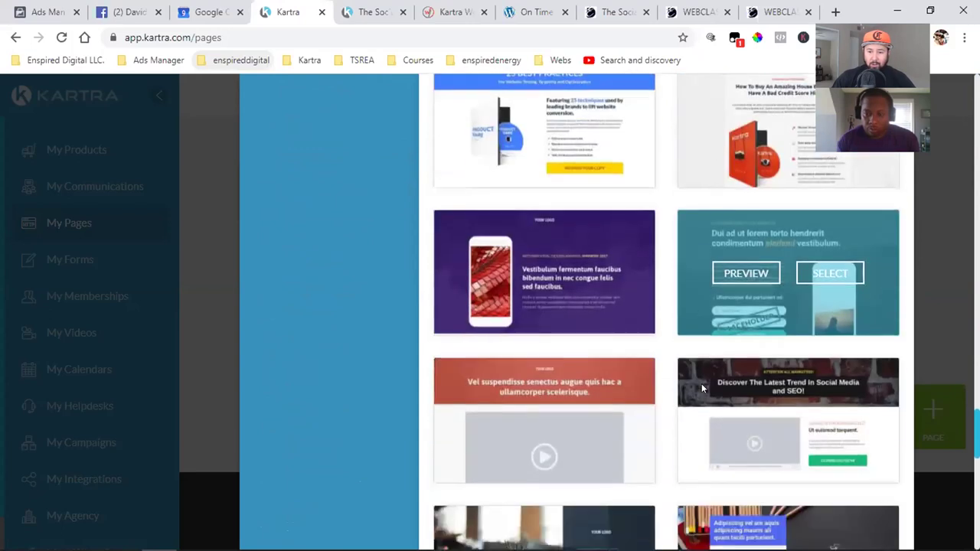
scroll(684, 395, "down", 2)
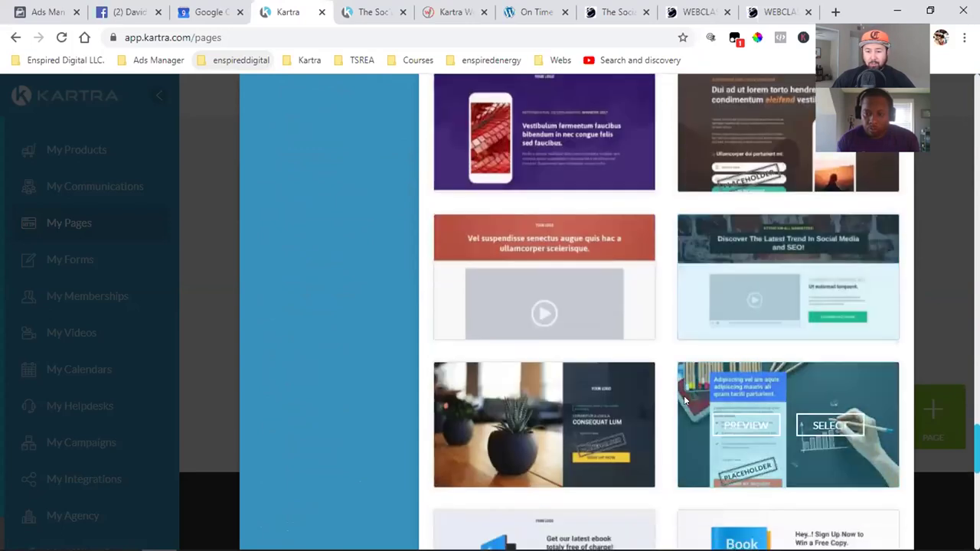
scroll(683, 395, "down", 5)
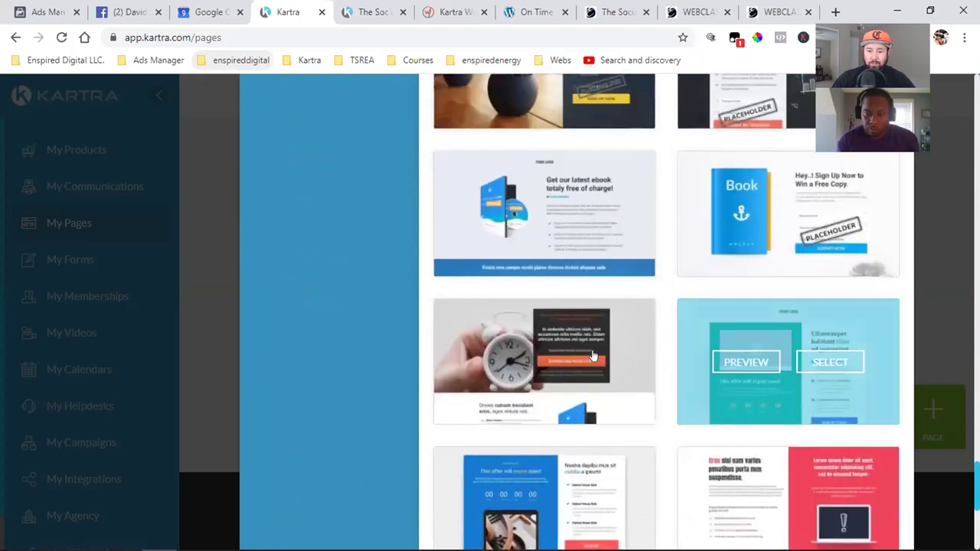
scroll(701, 373, "down", 1)
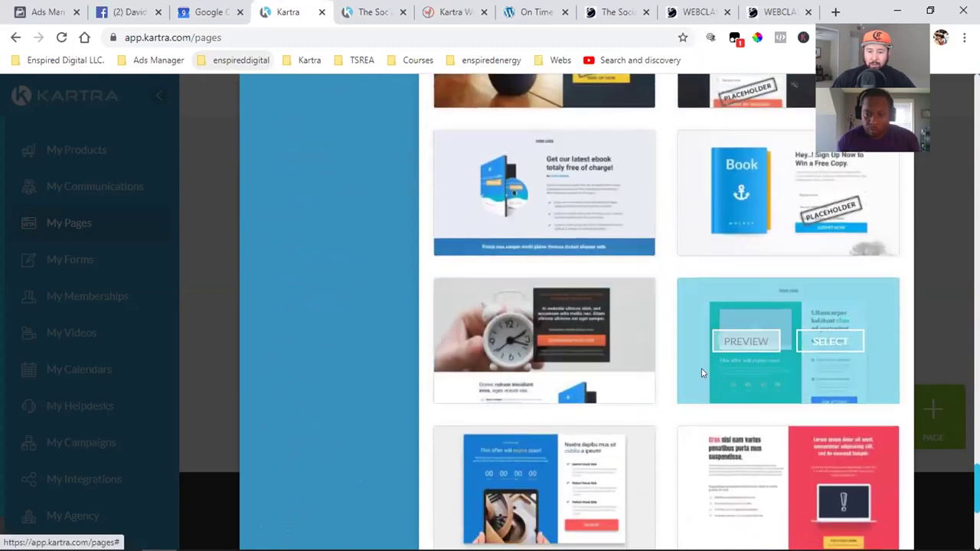
scroll(702, 373, "up", 20)
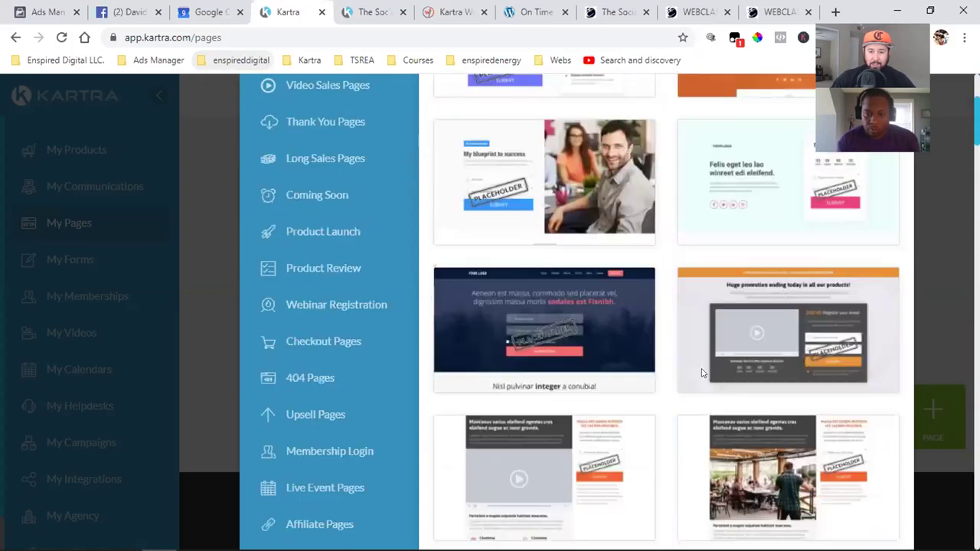
scroll(702, 368, "up", 3)
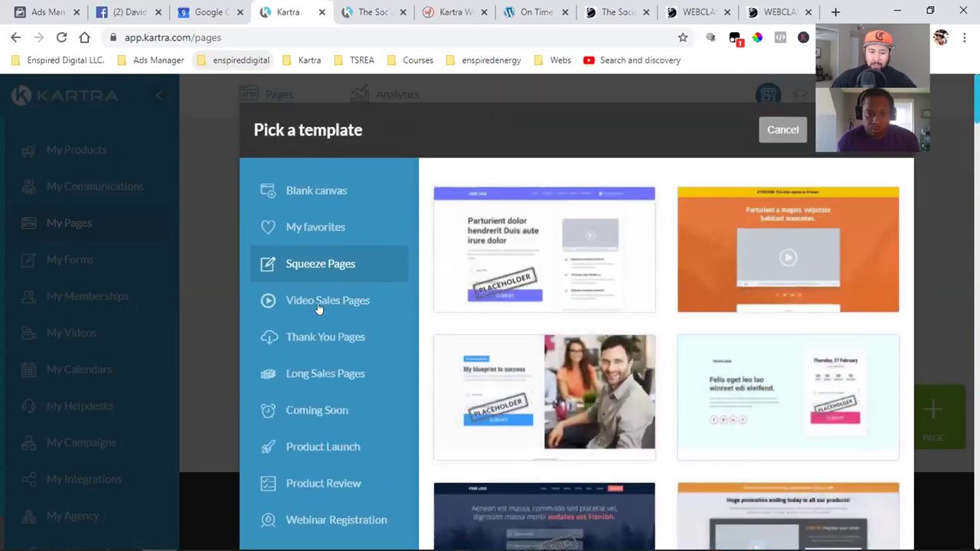
- Show Video Sales Pages and preview the dark 'Et morbi suspendisse' $49/month template
left_click(318, 303)
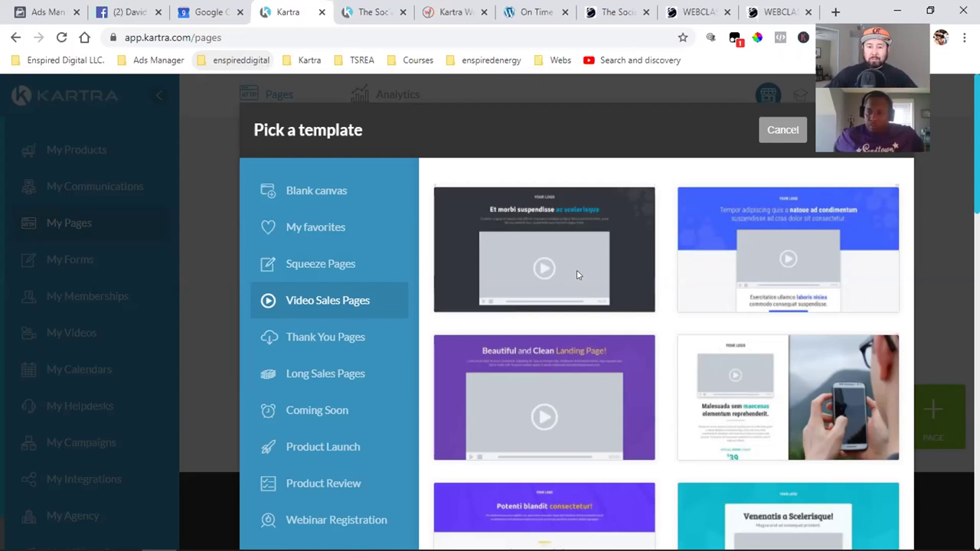
mouse_move(520, 216)
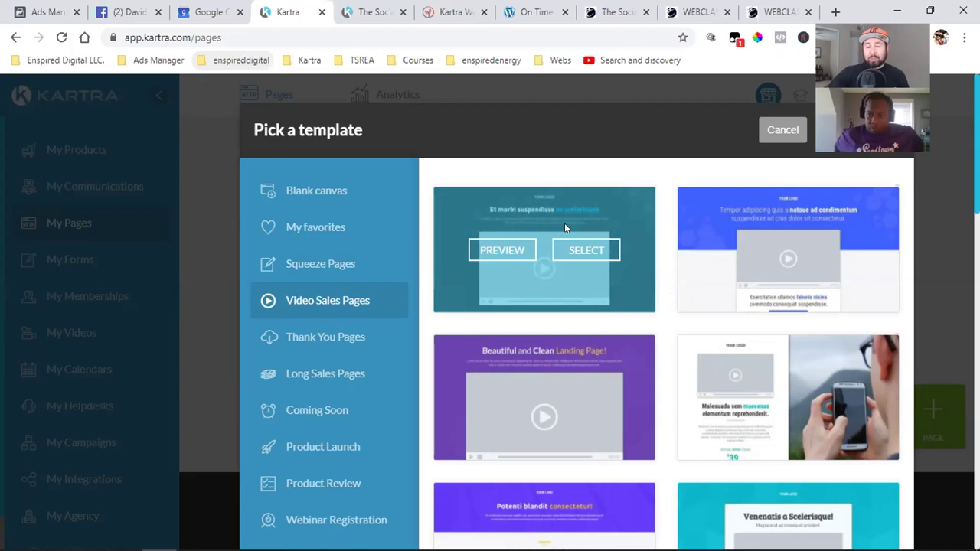
left_click(473, 249)
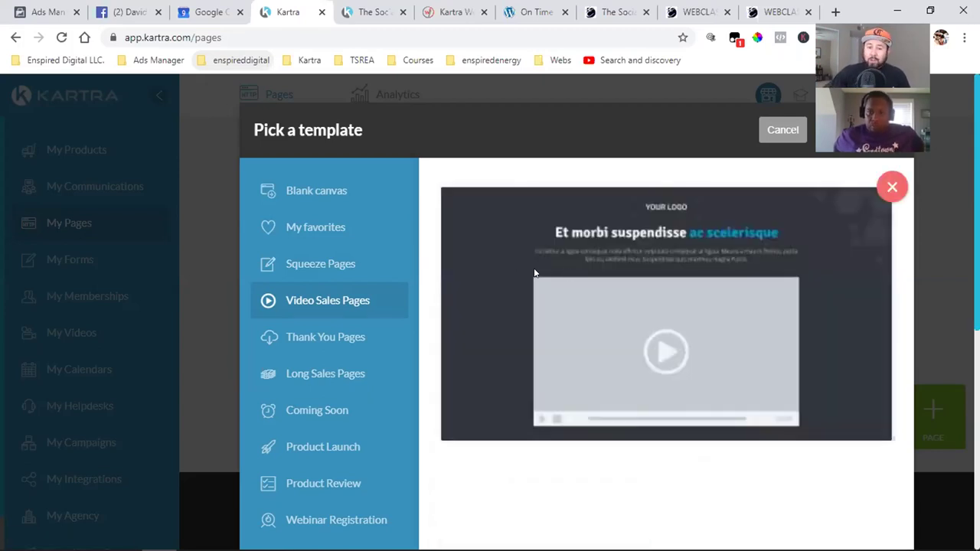
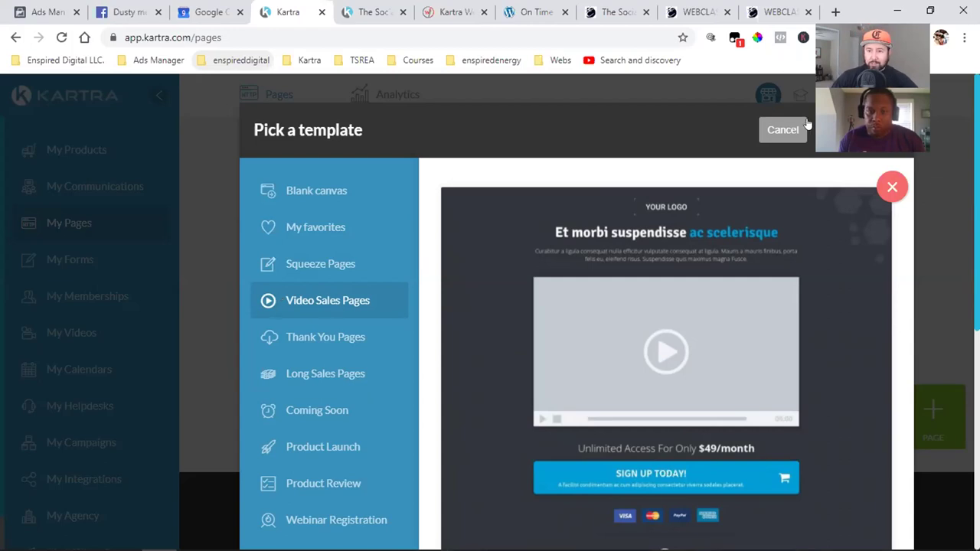
- Close the open template preview and scroll down the Video Sales Pages gallery
left_click(891, 186)
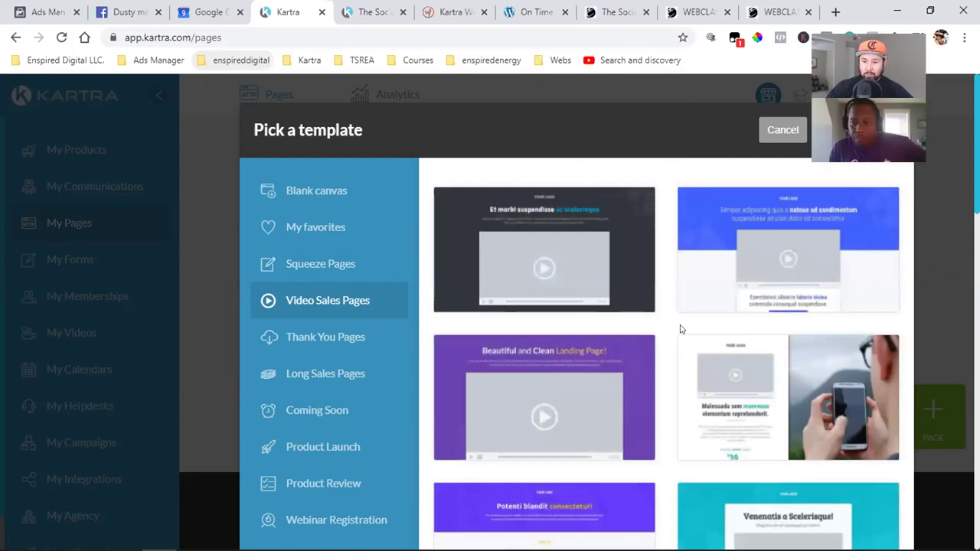
scroll(634, 316, "down", 8)
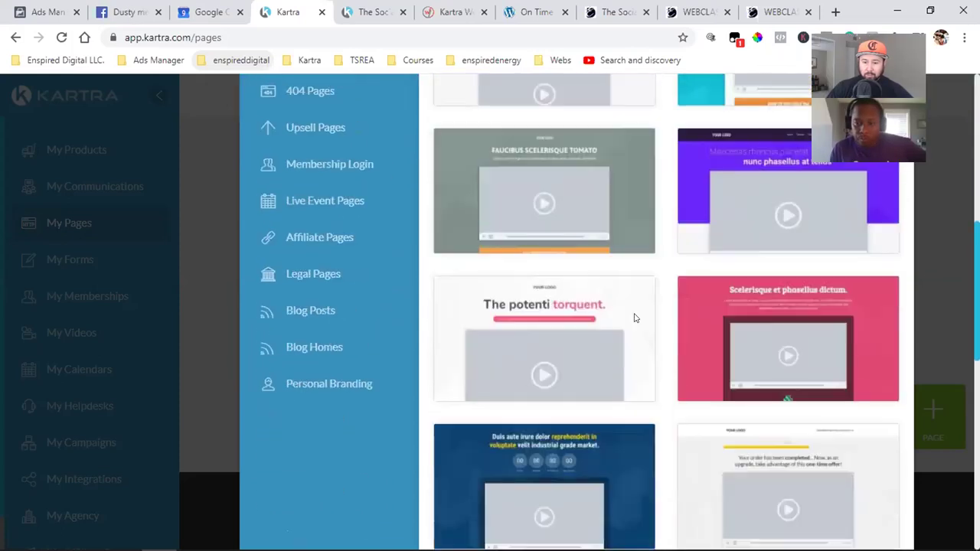
scroll(634, 317, "down", 2)
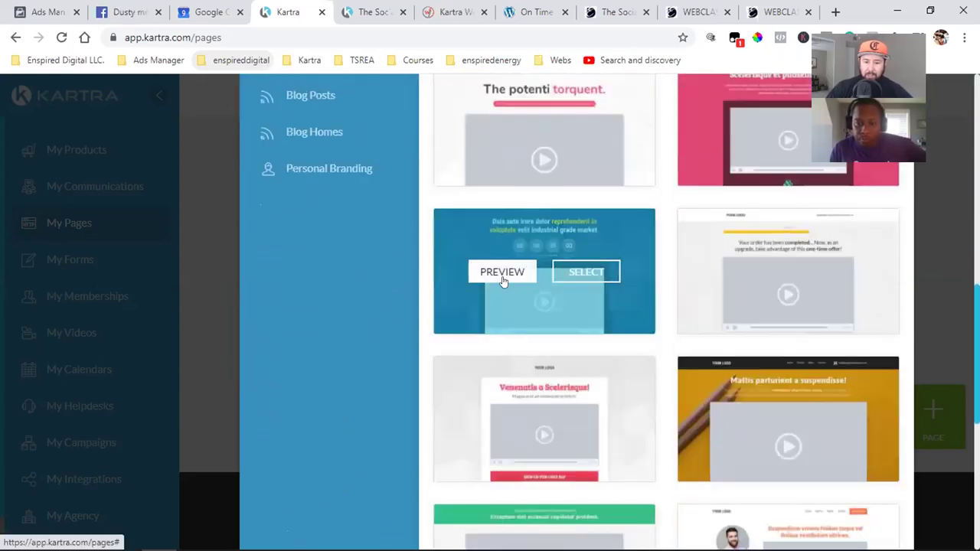
- Preview the blue countdown sales-page template, scroll through it, then close it
left_click(506, 281)
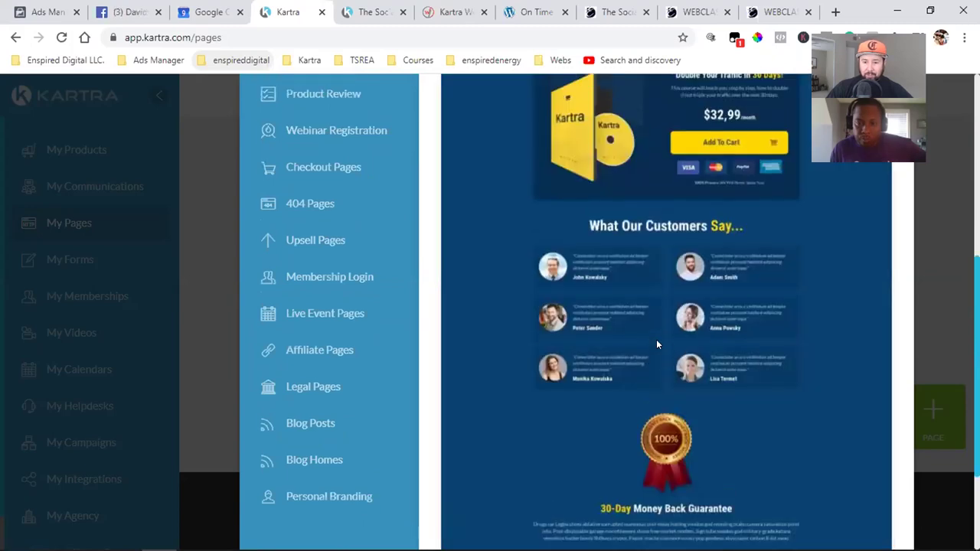
scroll(656, 345, "up", 5)
scroll(656, 344, "down", 4)
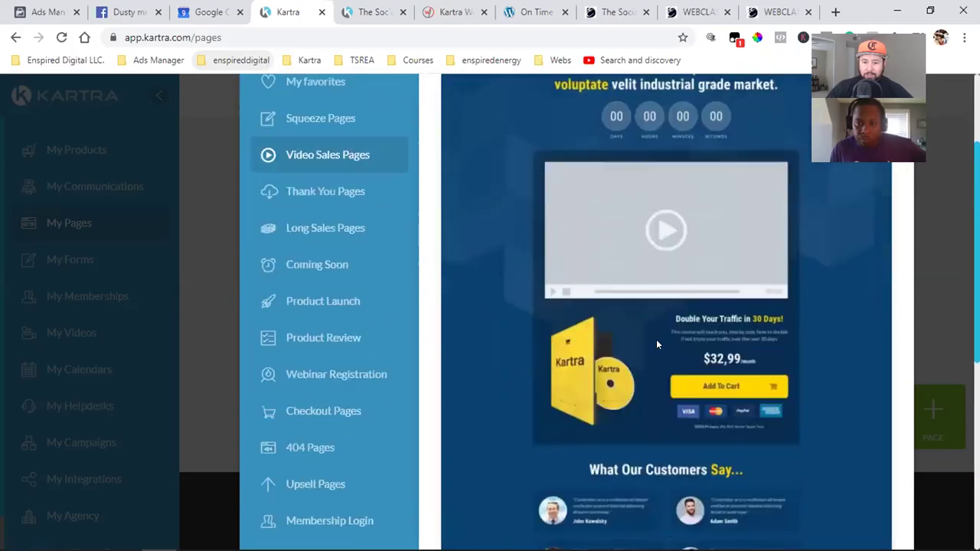
scroll(656, 345, "down", 3)
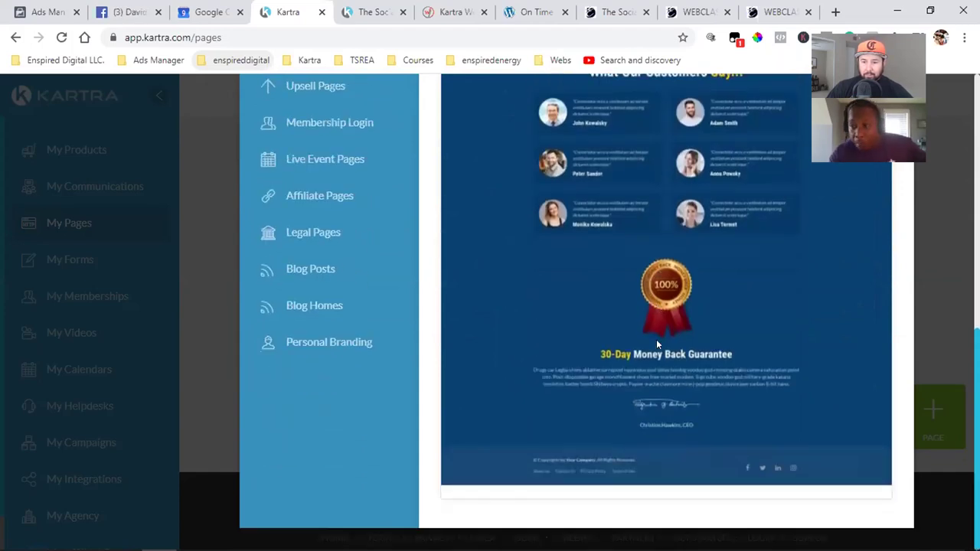
scroll(656, 339, "up", 7)
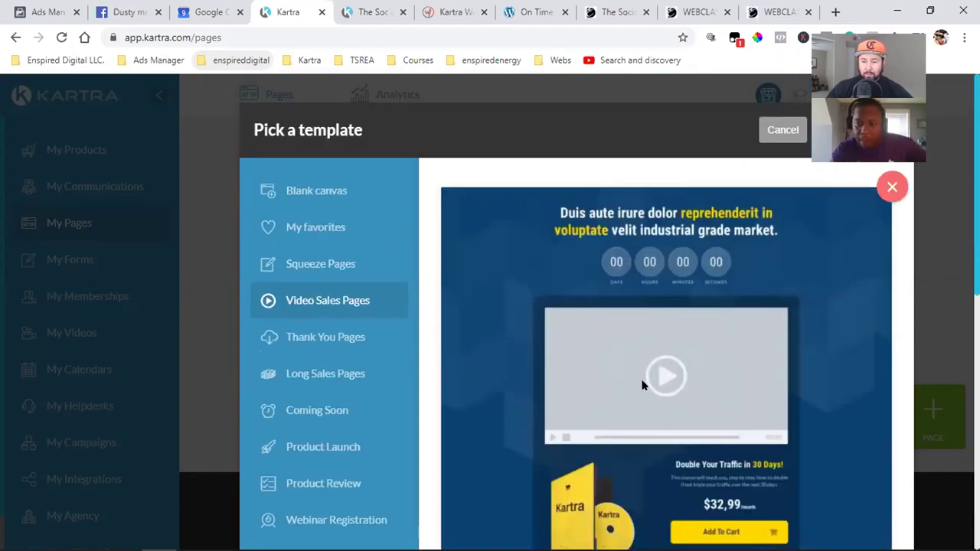
scroll(643, 385, "down", 2)
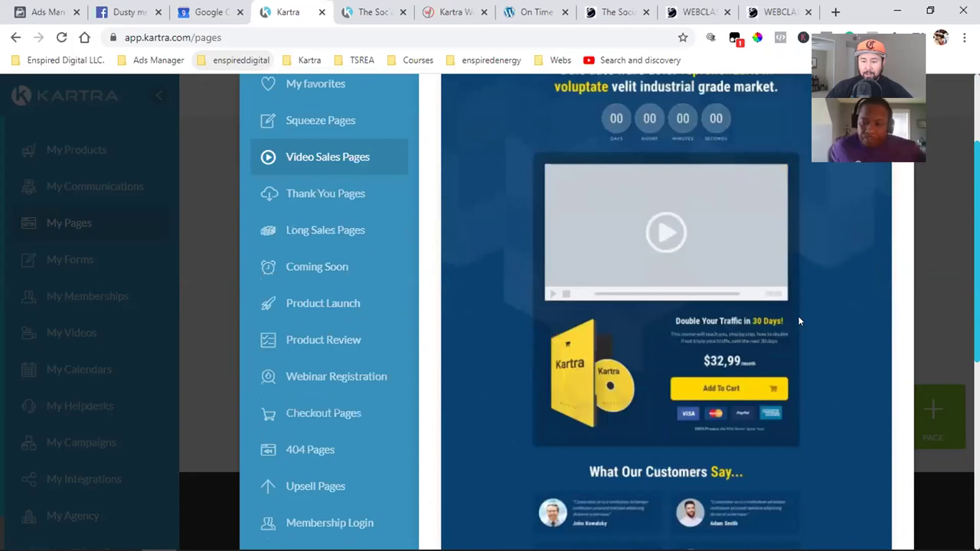
scroll(861, 329, "up", 2)
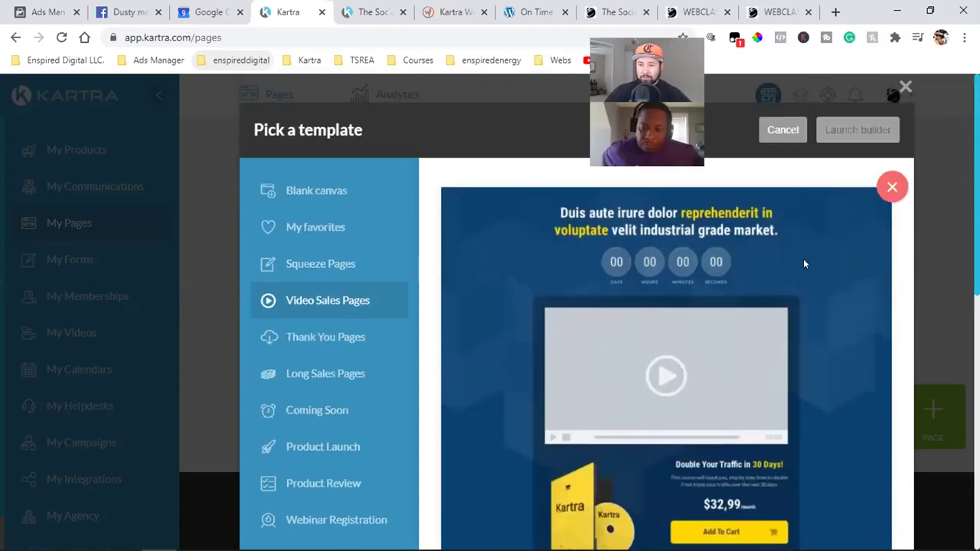
left_click(782, 128)
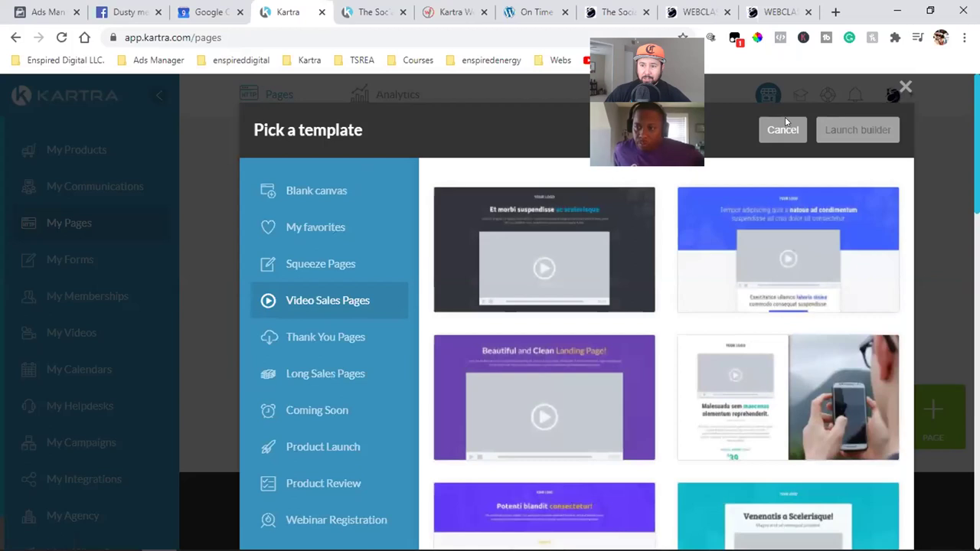
- Switch to the Thank You Pages category and scroll through its templates
left_click(318, 340)
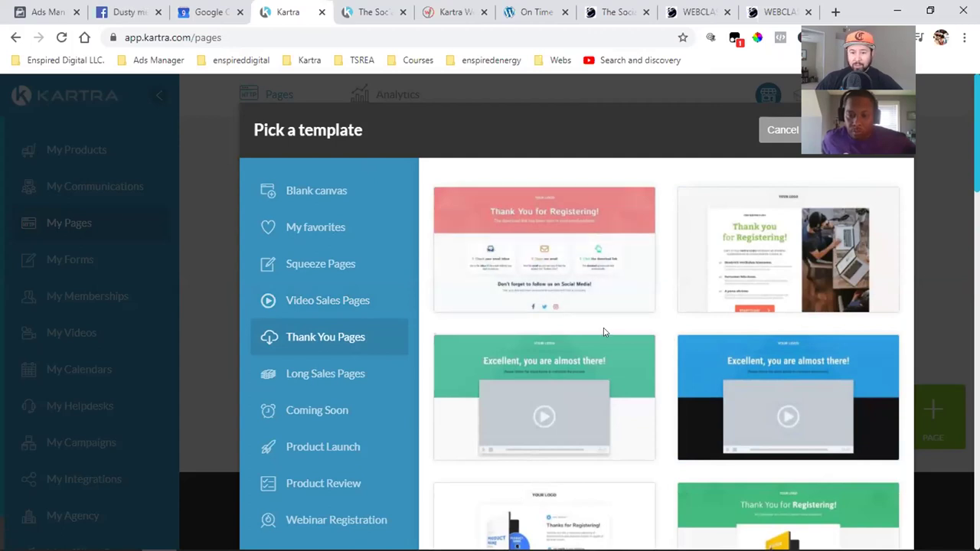
scroll(635, 339, "down", 2)
scroll(634, 344, "down", 6)
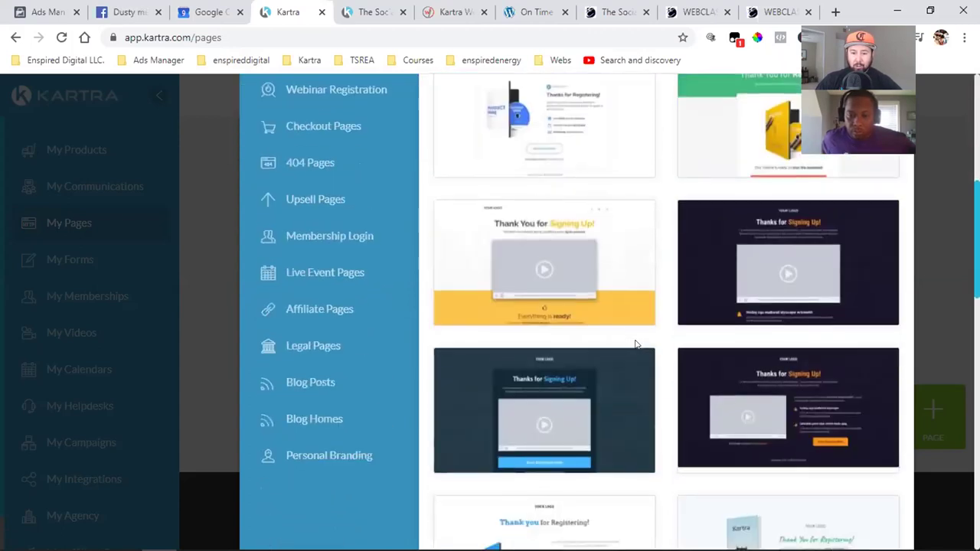
scroll(635, 344, "down", 5)
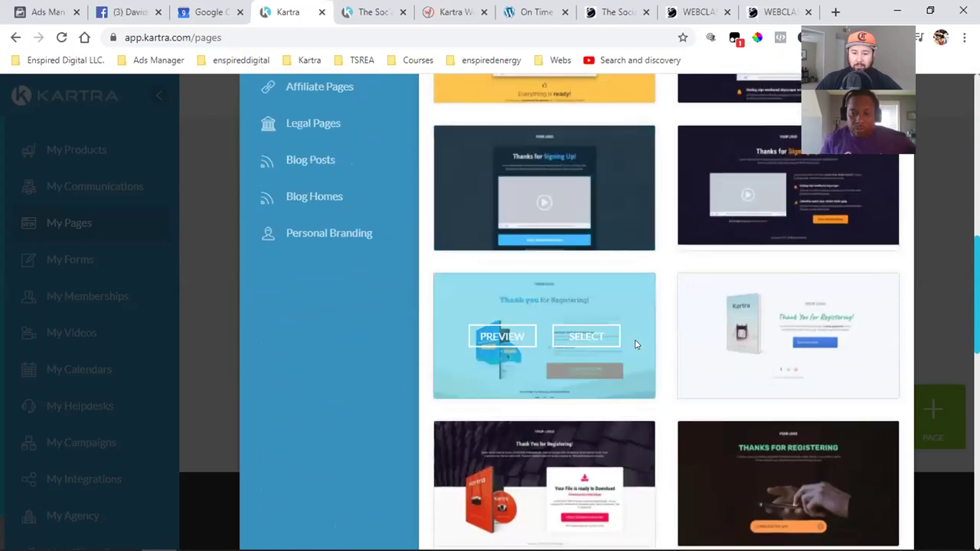
scroll(651, 356, "down", 4)
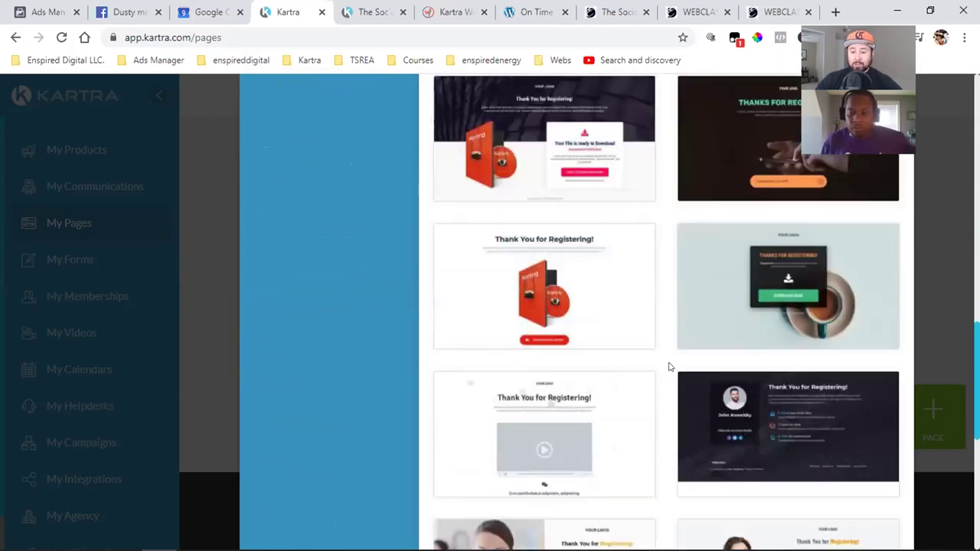
scroll(669, 367, "down", 3)
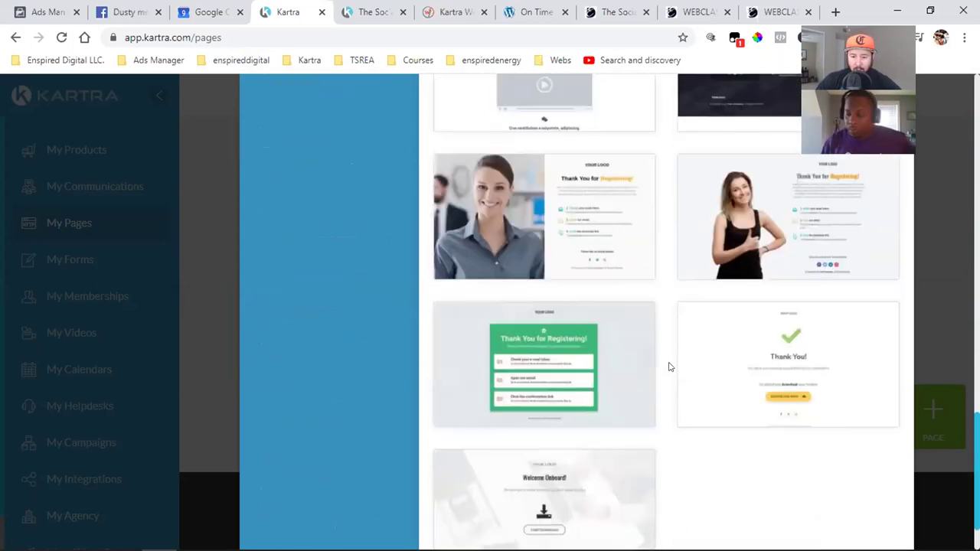
scroll(668, 367, "up", 8)
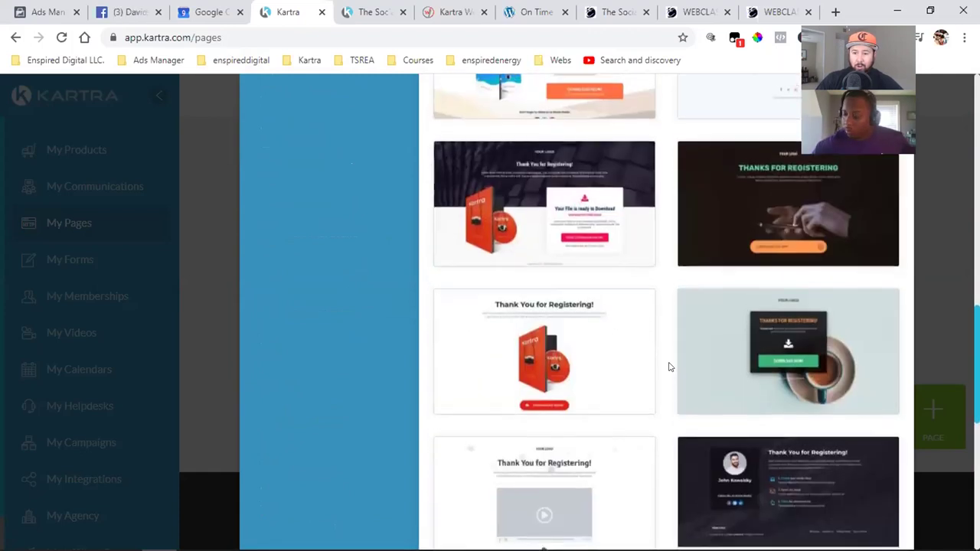
- Preview the dark 'Thanks for Registering' template, then close the preview
mouse_move(720, 350)
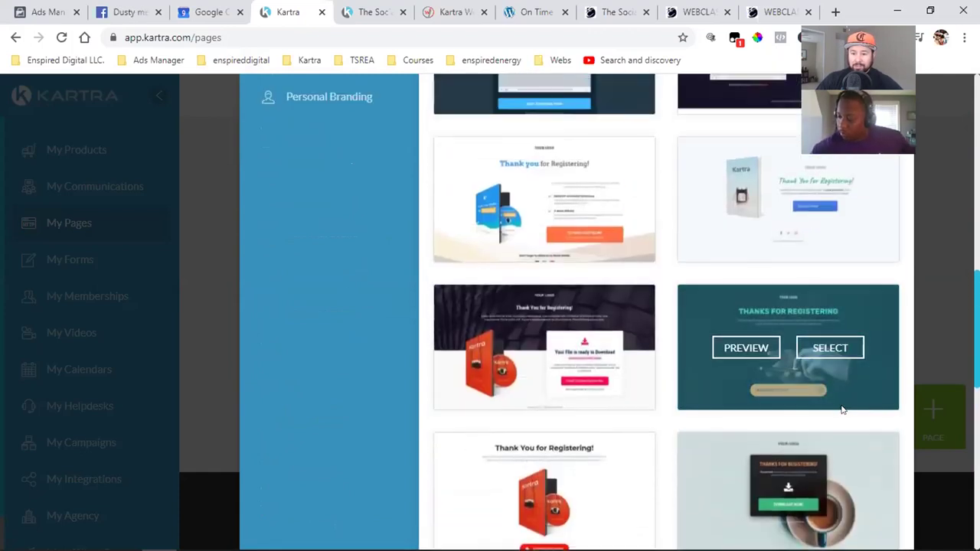
left_click(720, 350)
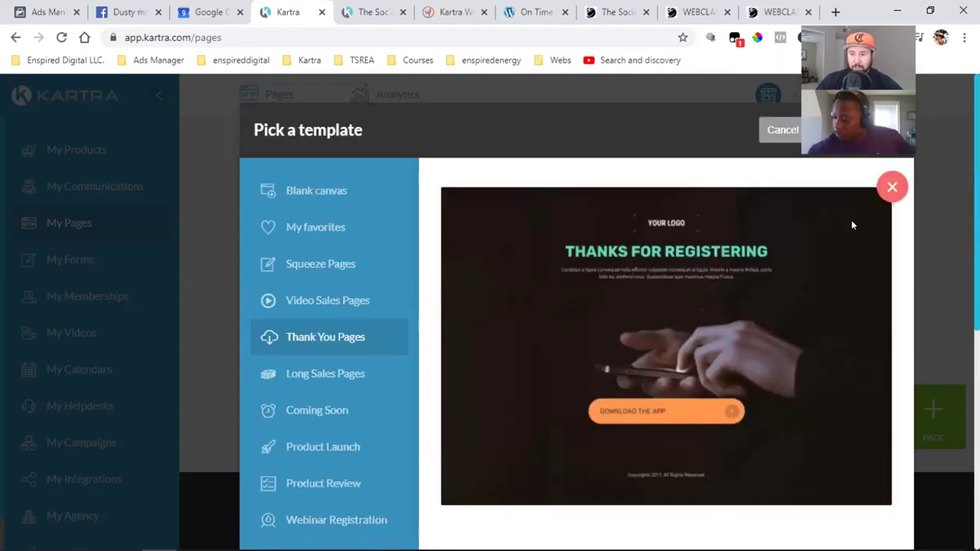
left_click(891, 187)
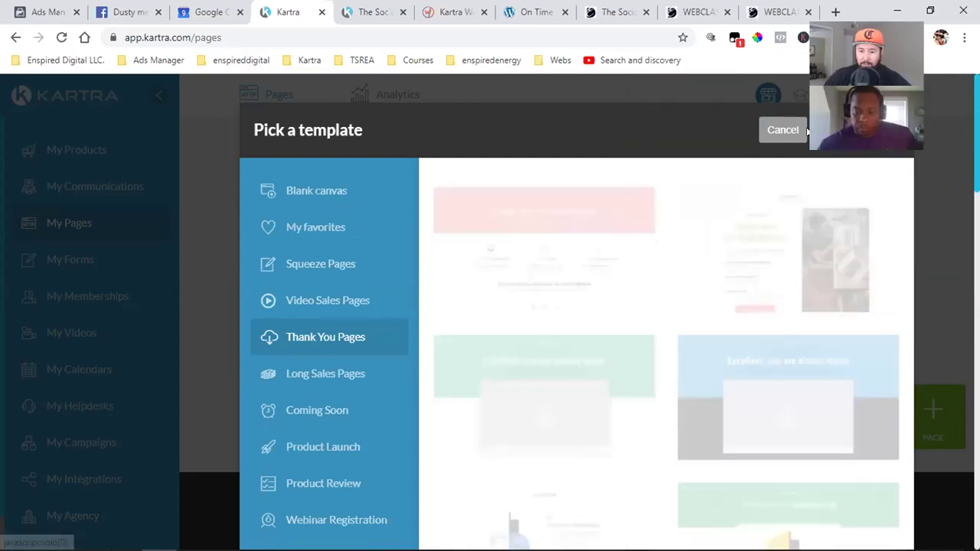
mouse_move(517, 365)
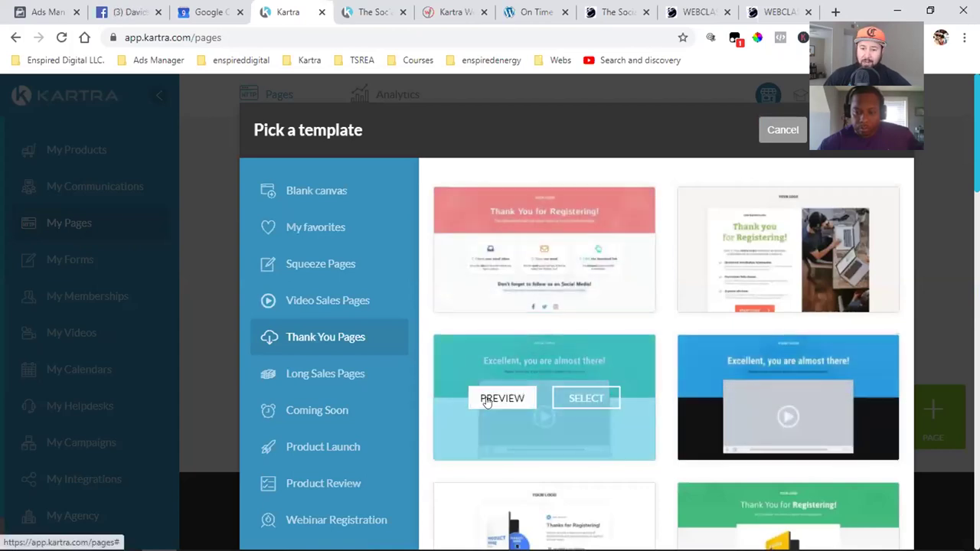
- Preview the 'Excellent, you are almost there!' template and scroll through its video and steps
left_click(487, 399)
scroll(562, 304, "down", 4)
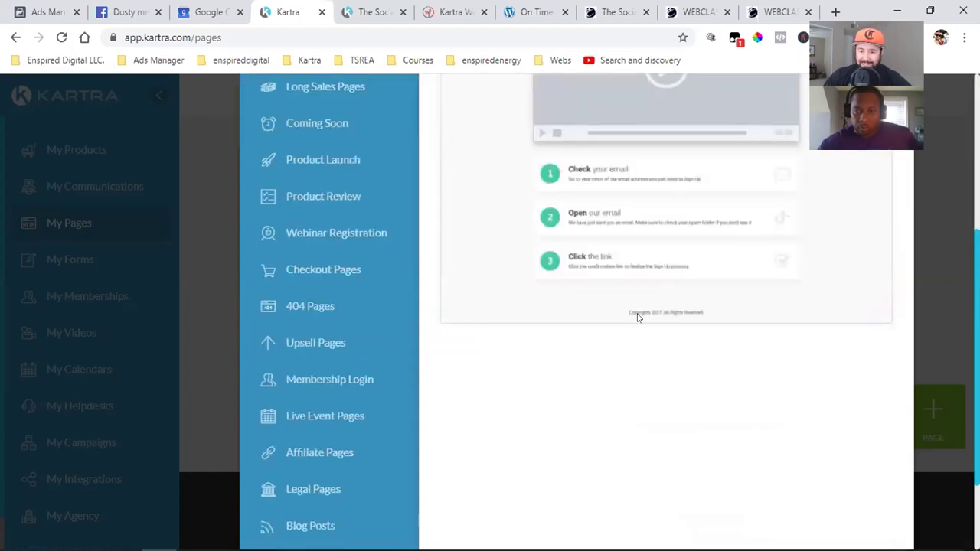
scroll(567, 253, "up", 1)
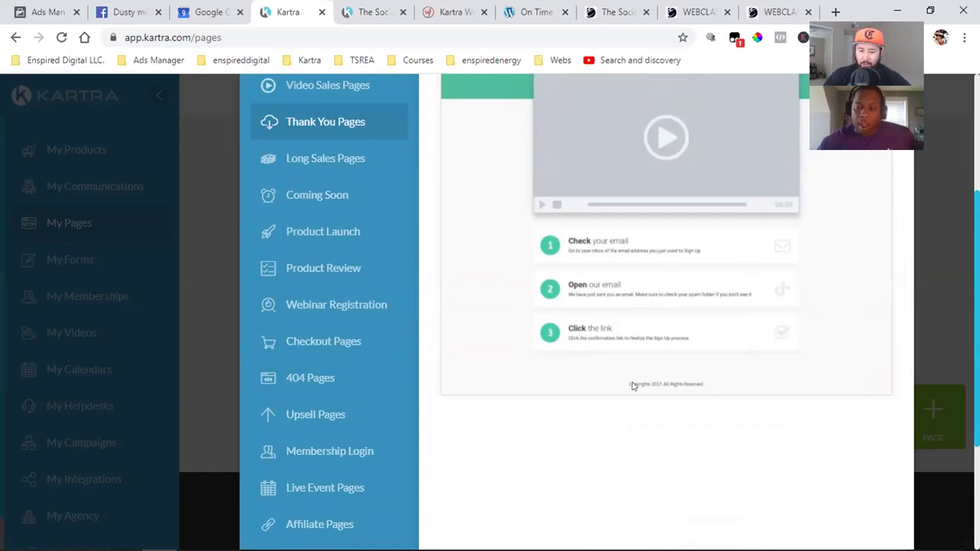
scroll(598, 409, "up", 3)
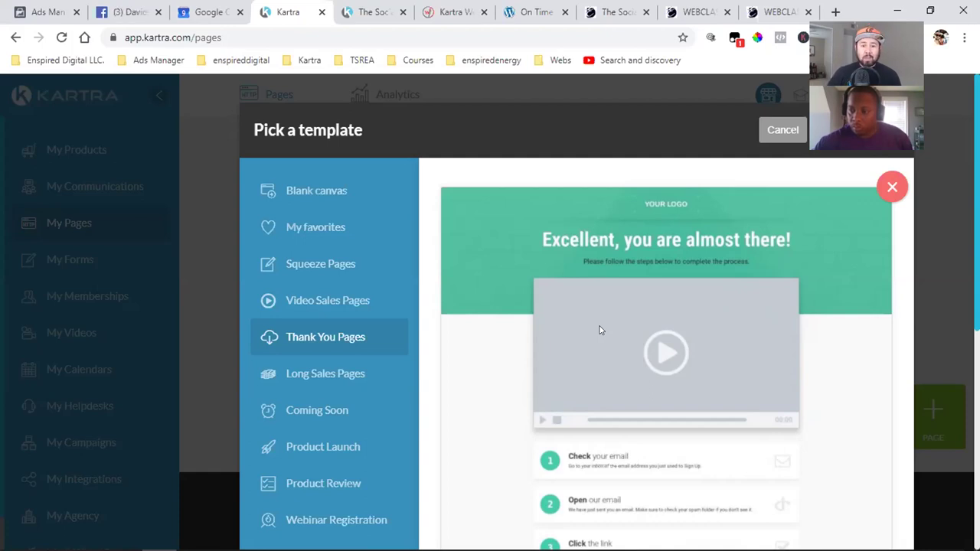
- Scroll through the 'Excellent, you are almost there!' preview showing its video and three steps
scroll(600, 330, "down", 2)
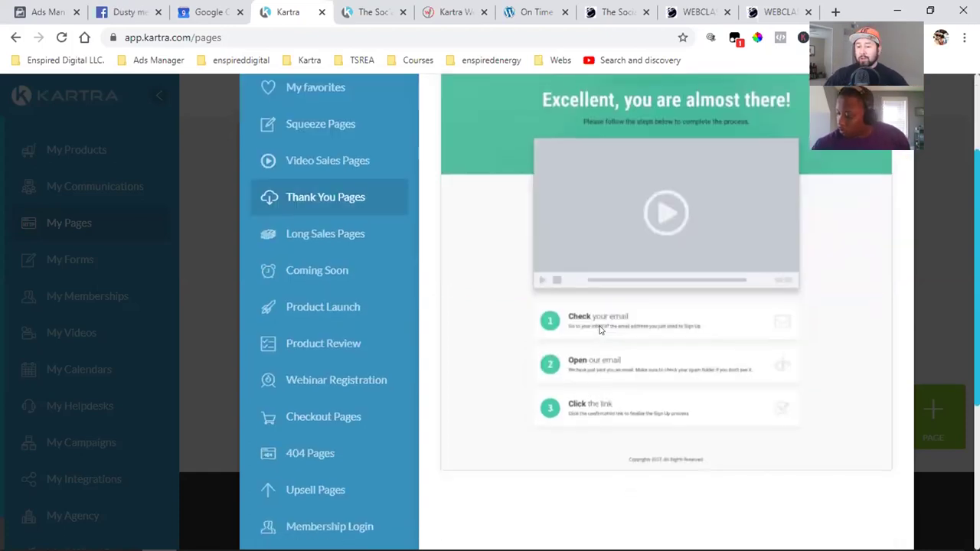
scroll(600, 330, "down", 1)
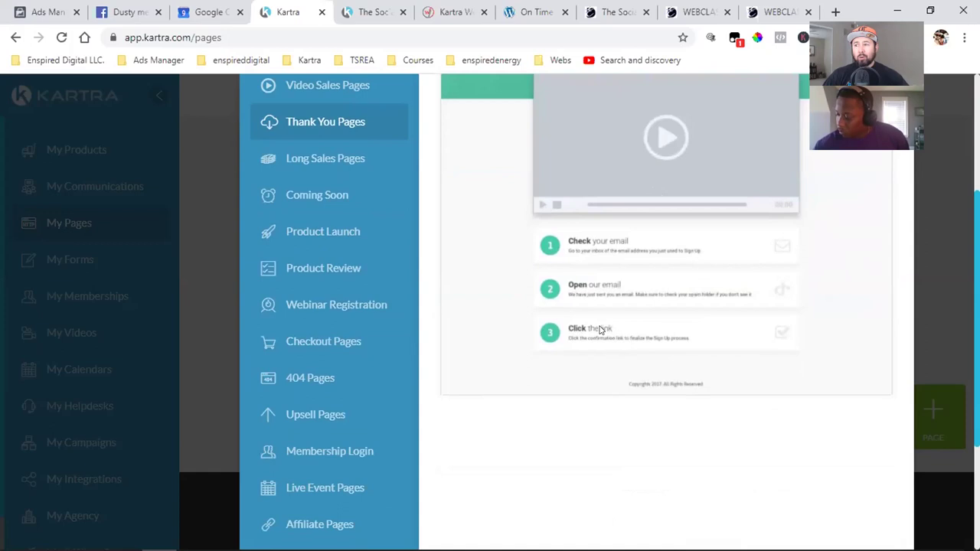
scroll(601, 329, "up", 2)
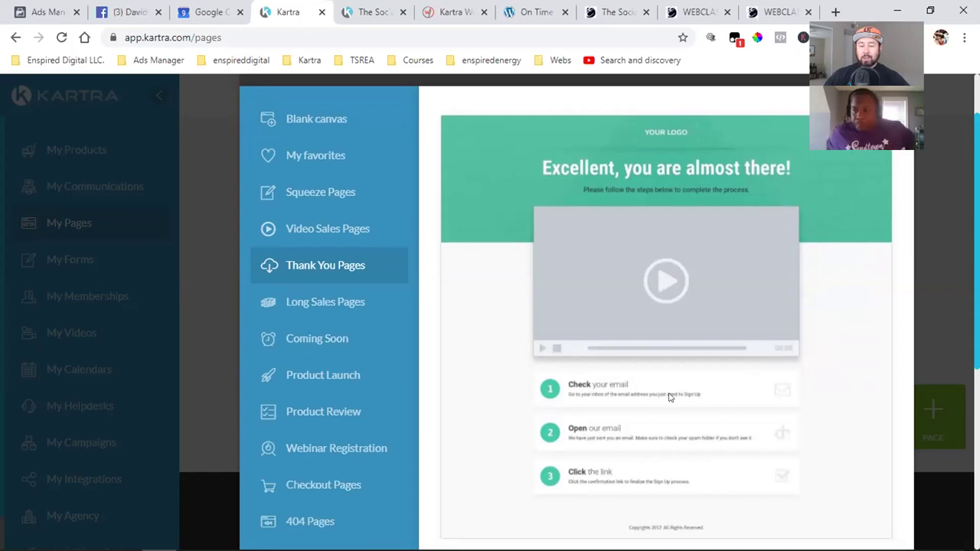
scroll(669, 397, "up", 1)
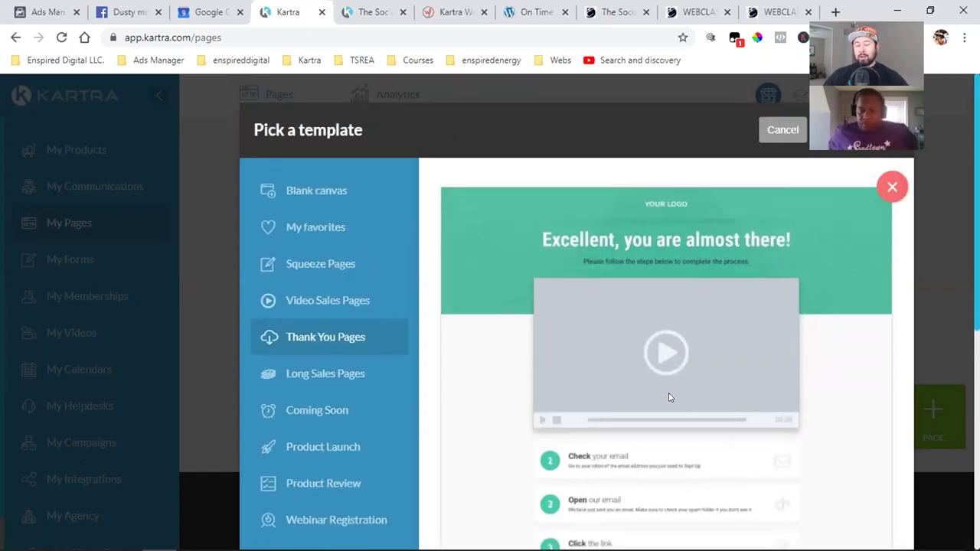
- Cancel the template picker and filter My Pages to the TSREA Book site
left_click(773, 132)
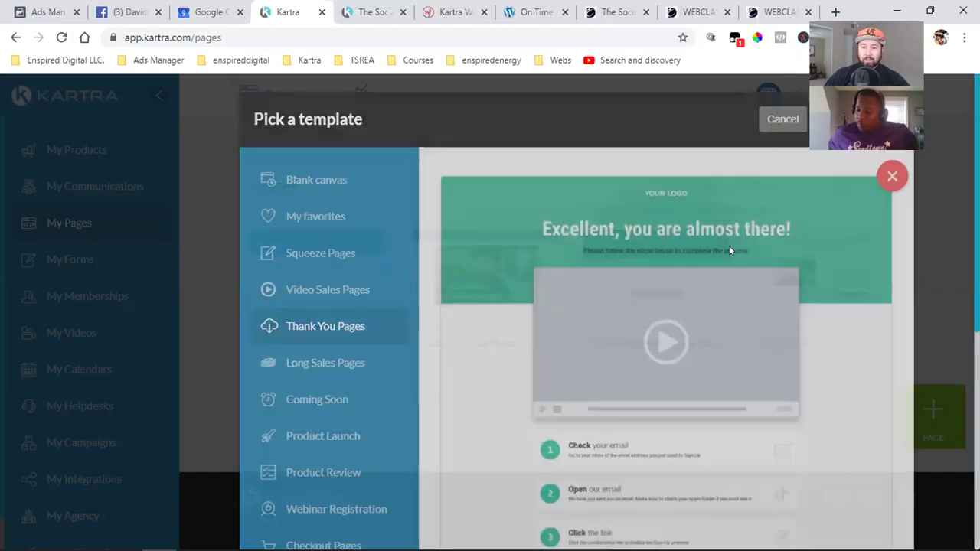
left_click(778, 192)
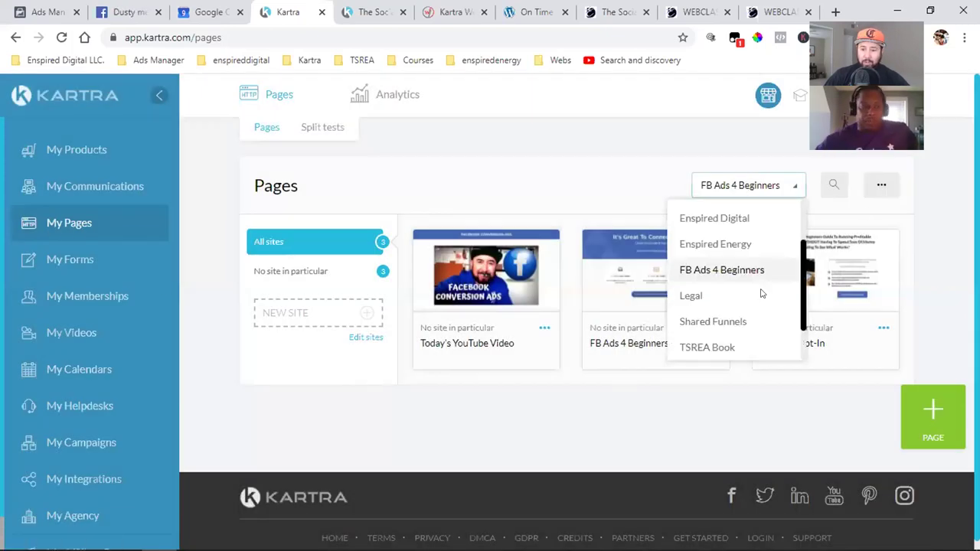
left_click(707, 348)
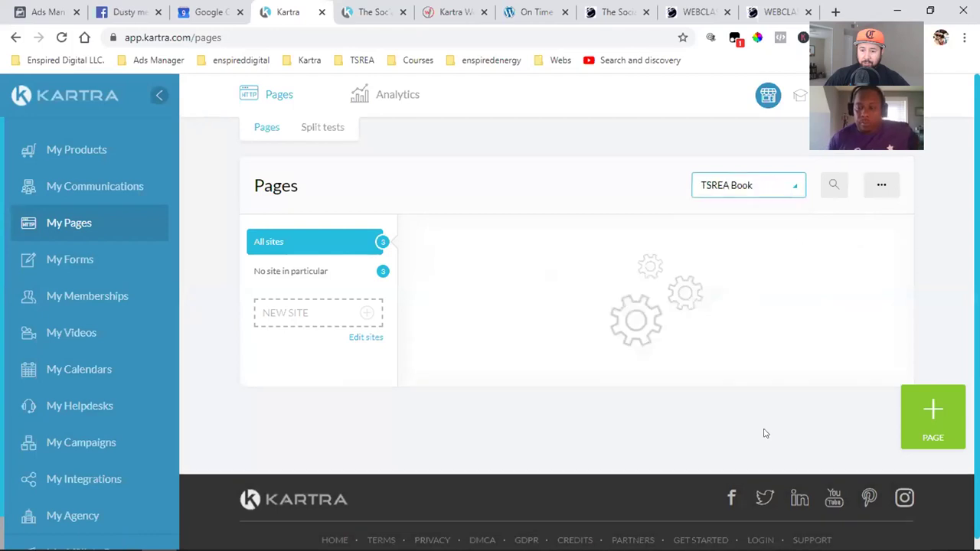
scroll(750, 378, "down", 2)
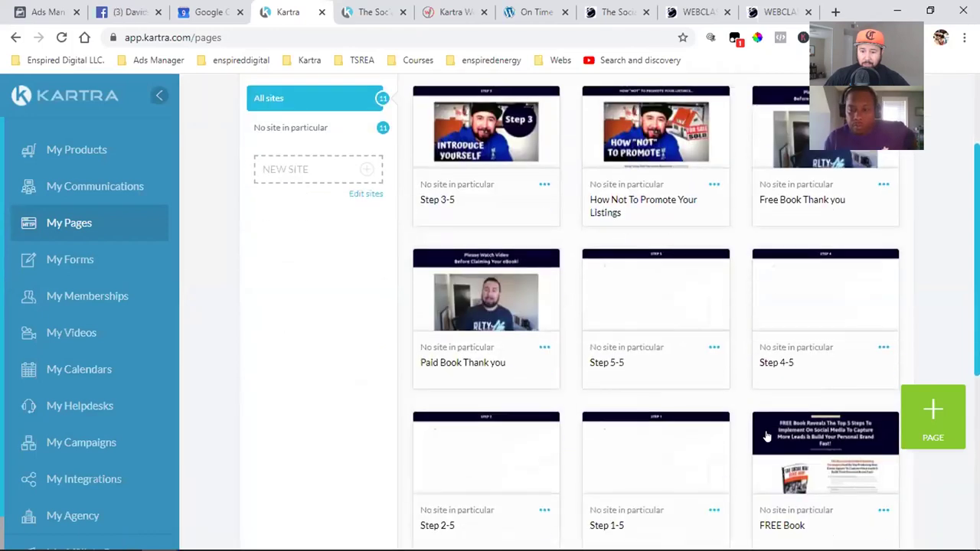
- Copy the Paid Book Thank you page's direct link and paste it into a new tab
left_click(541, 349)
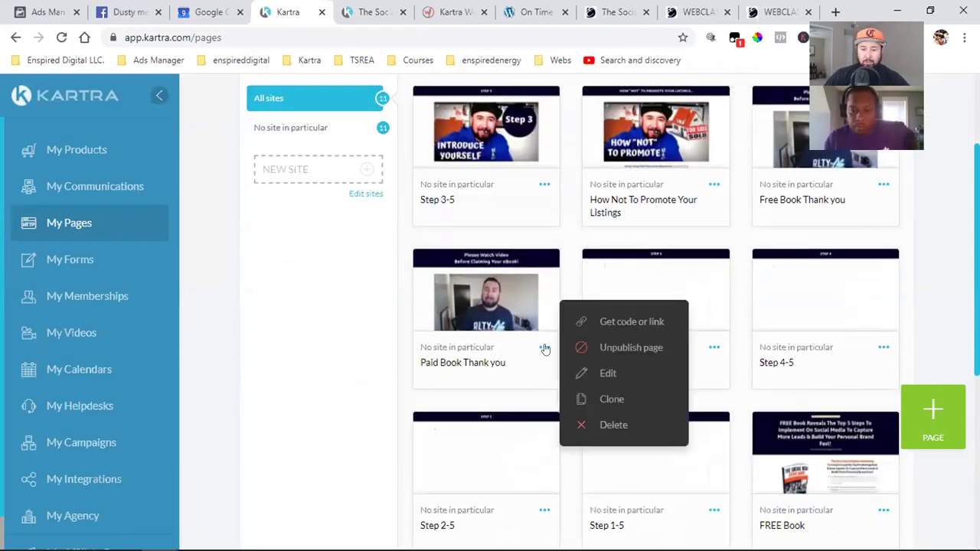
left_click(633, 322)
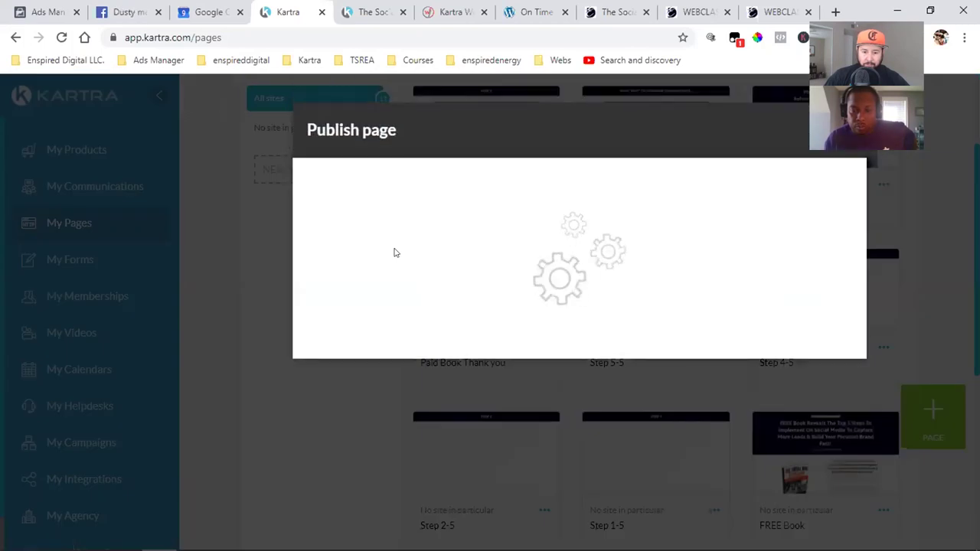
left_click(398, 257)
left_click(429, 459)
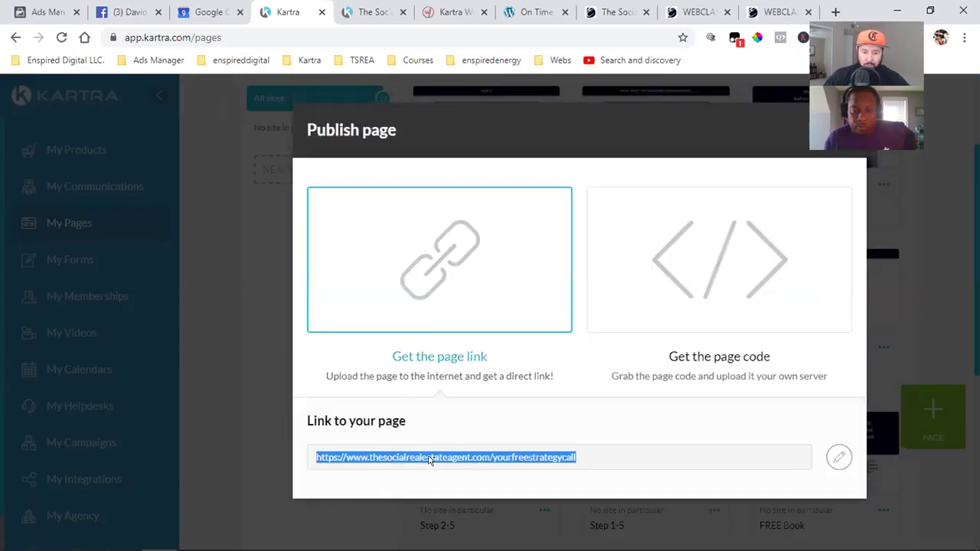
right_click(430, 459)
left_click(475, 366)
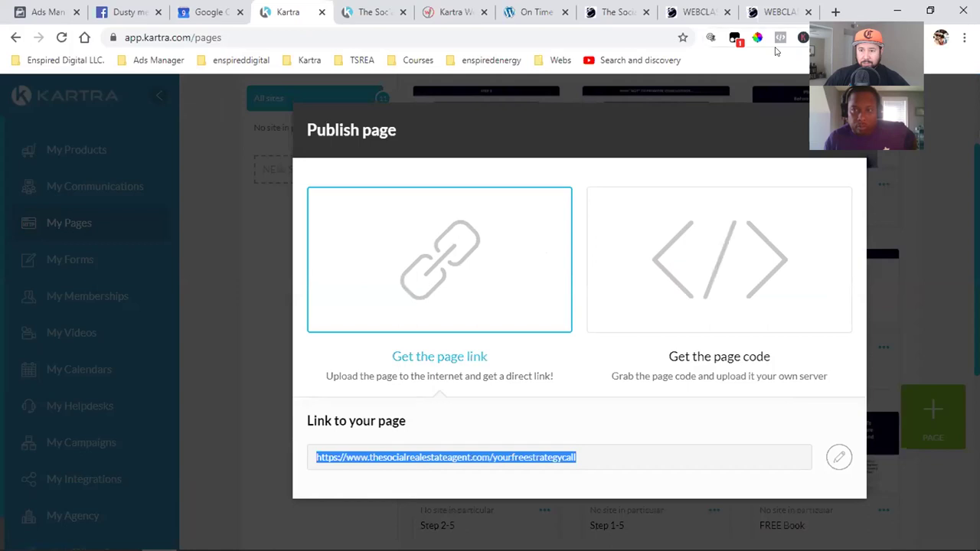
left_click(836, 11)
key("ctrl+v")
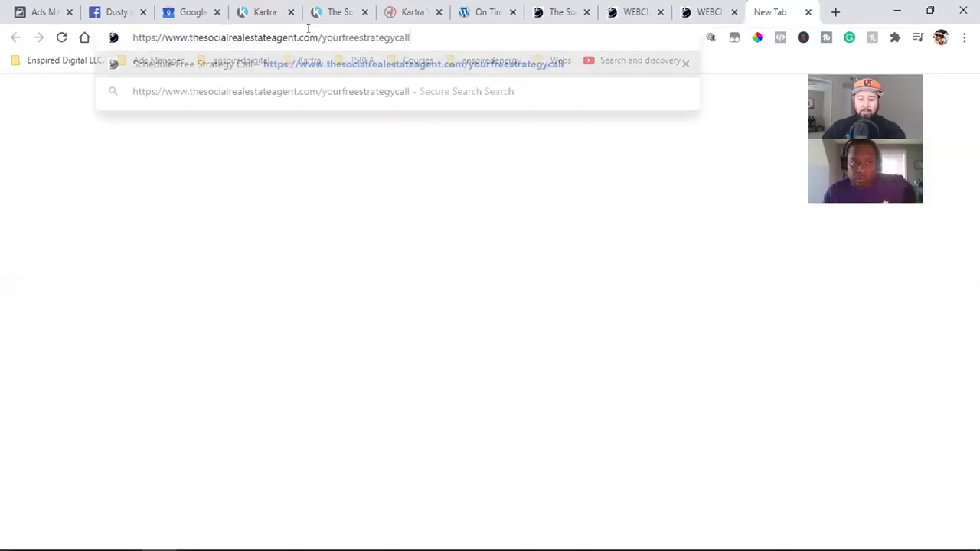
- Load the yourfreestrategycall thank-you page and briefly play its video
key("Return")
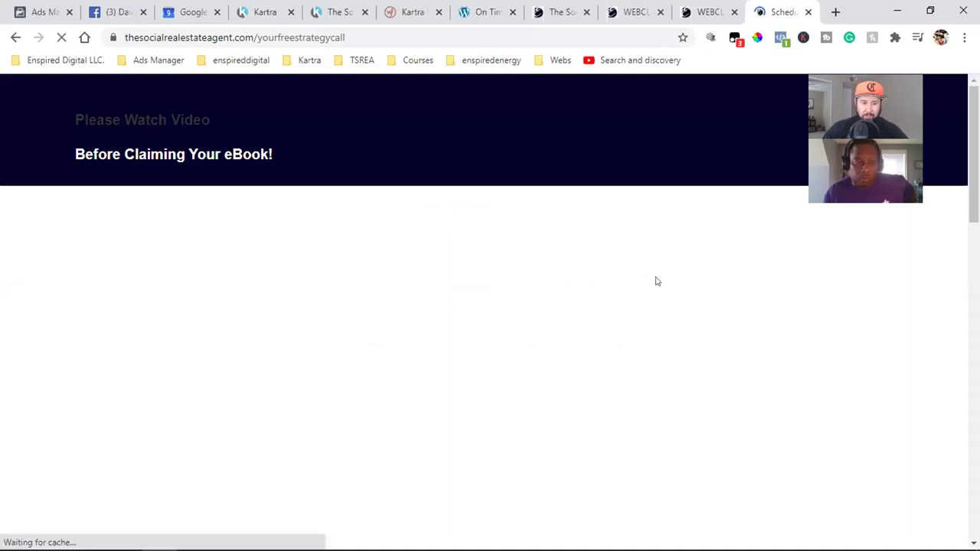
scroll(633, 191, "down", 1)
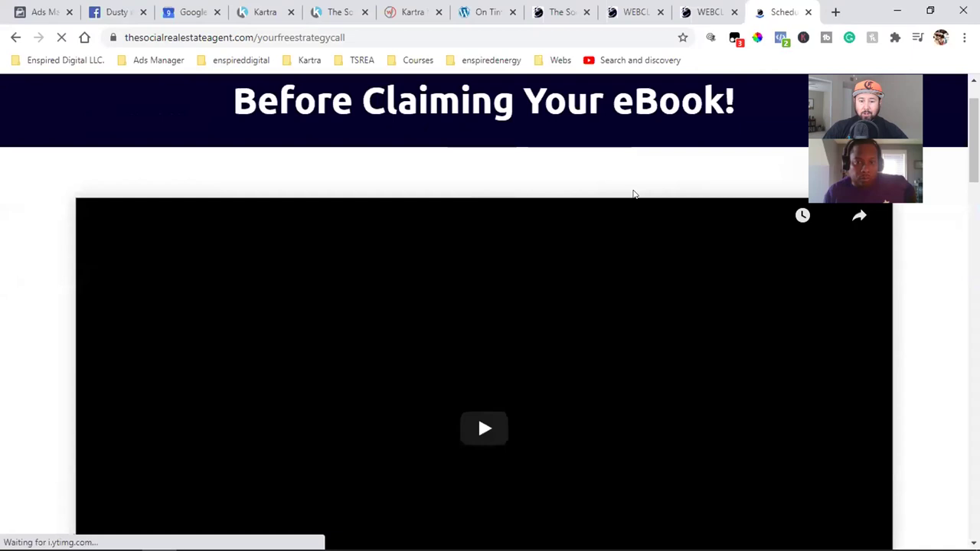
scroll(632, 194, "down", 1)
left_click(630, 354)
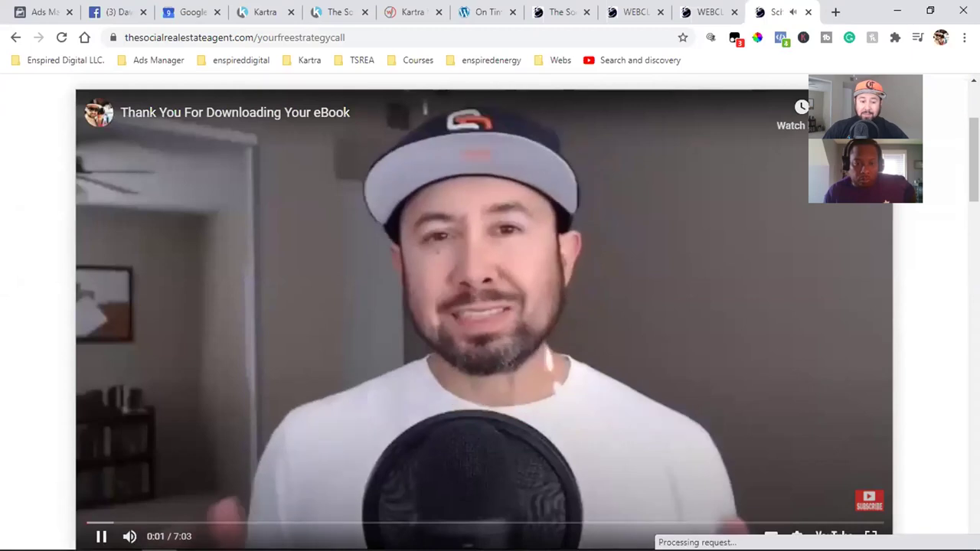
left_click(221, 495)
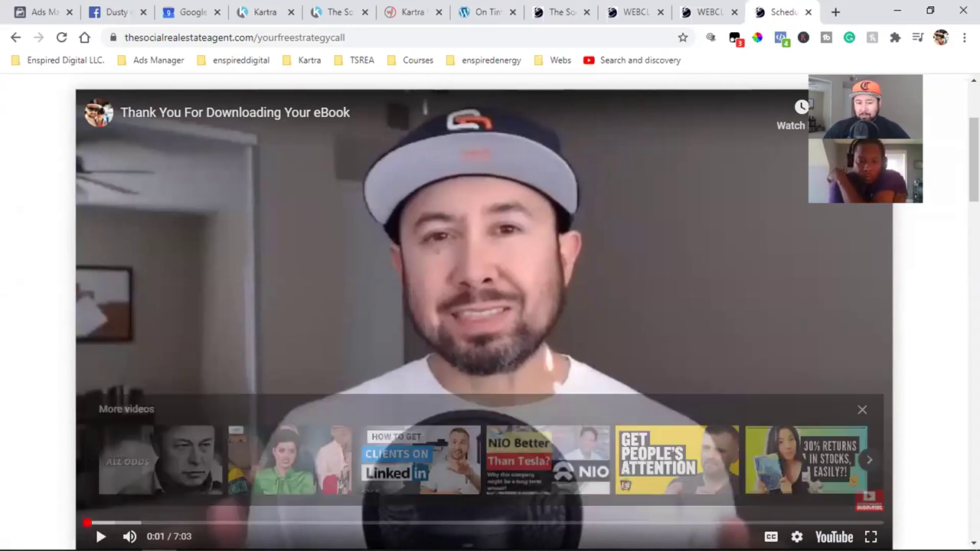
- Test Schedule Free Strategy Call opens the booking calendar, then return and raise the volume
scroll(394, 385, "down", 8)
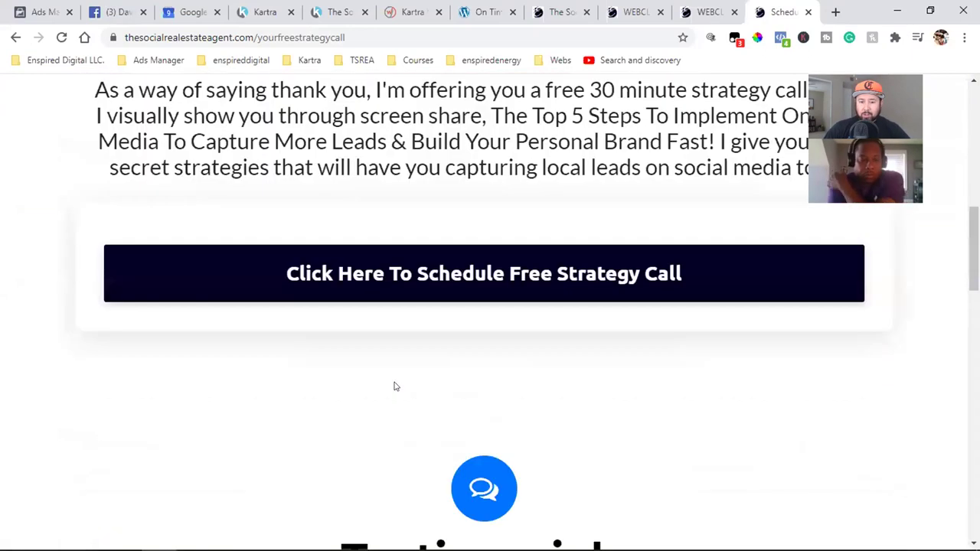
scroll(394, 385, "up", 1)
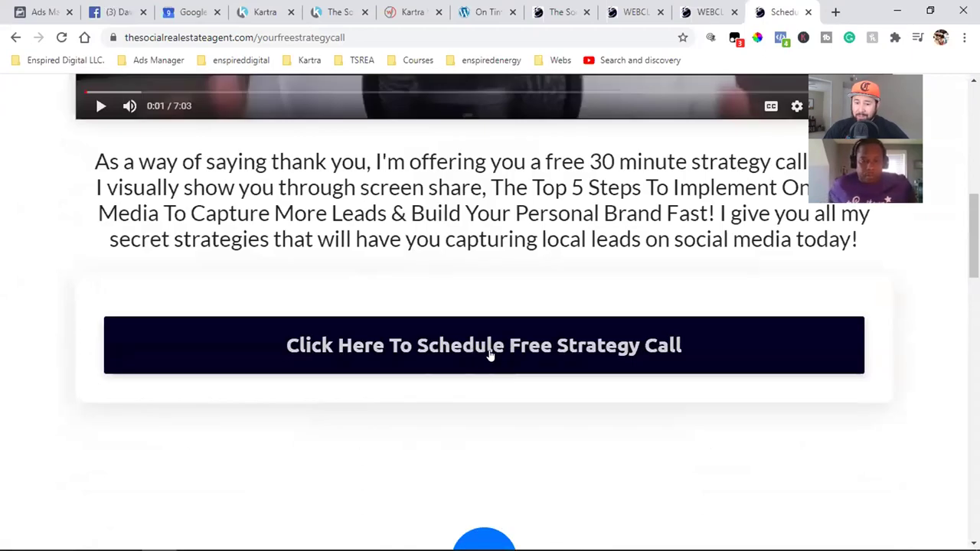
left_click(489, 352)
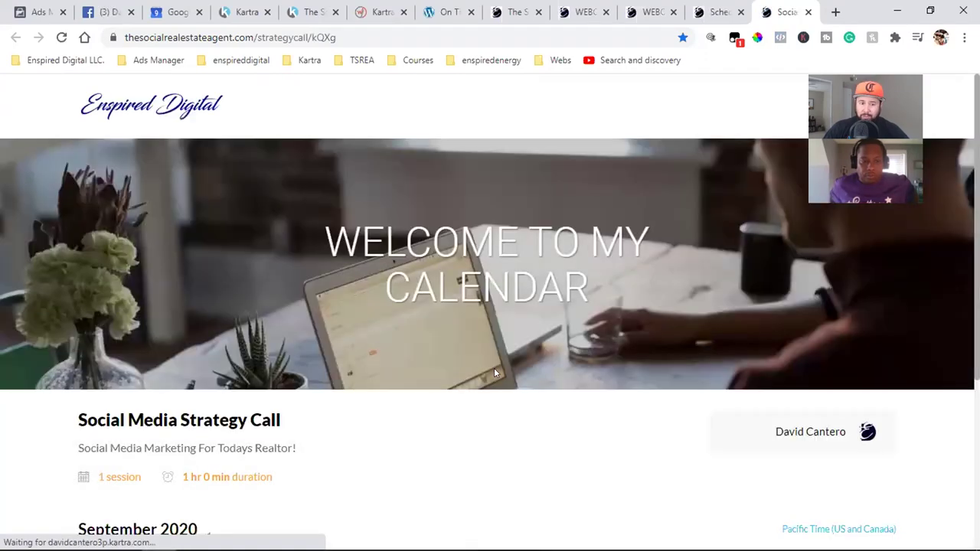
left_click(716, 12)
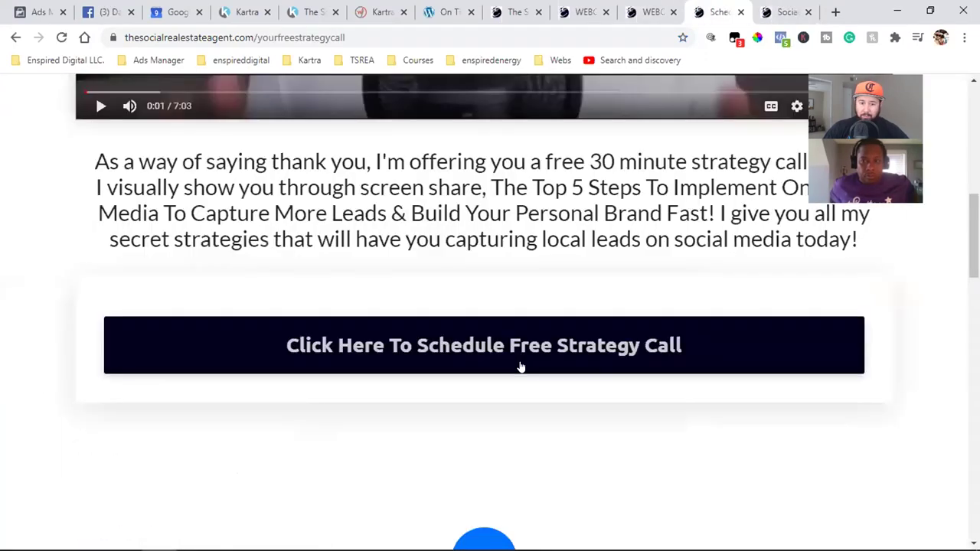
scroll(234, 407, "up", 5)
scroll(111, 474, "down", 1)
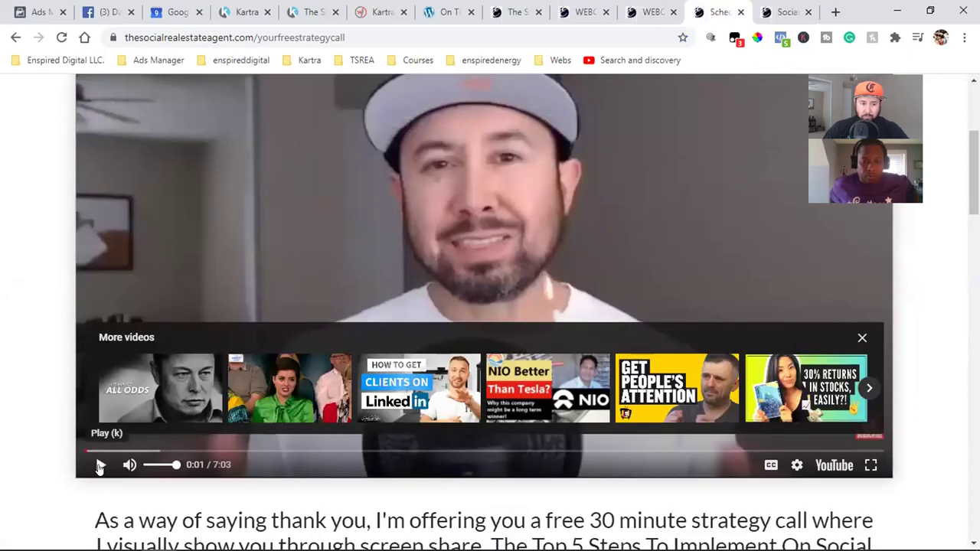
key("XF86AudioRaiseVolume")
key("XF86AudioRaiseVolume")
key("XF86AudioRaiseVolume")
key("XF86AudioRaiseVolume")
key("XF86AudioRaiseVolume")
key("XF86AudioRaiseVolume")
key("XF86AudioRaiseVolume")
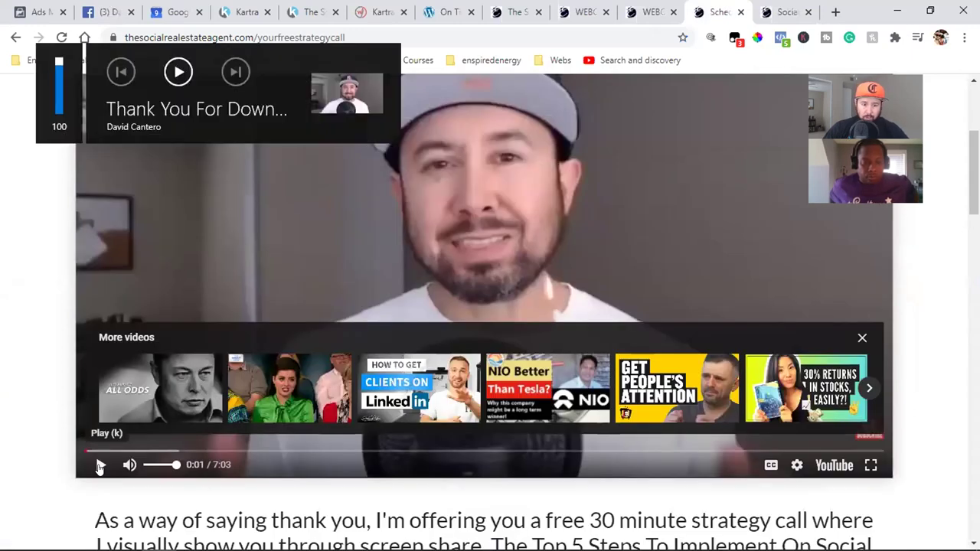
- Resume the eBook thank-you video and pause it around 0:27 of 7:03
left_click(99, 467)
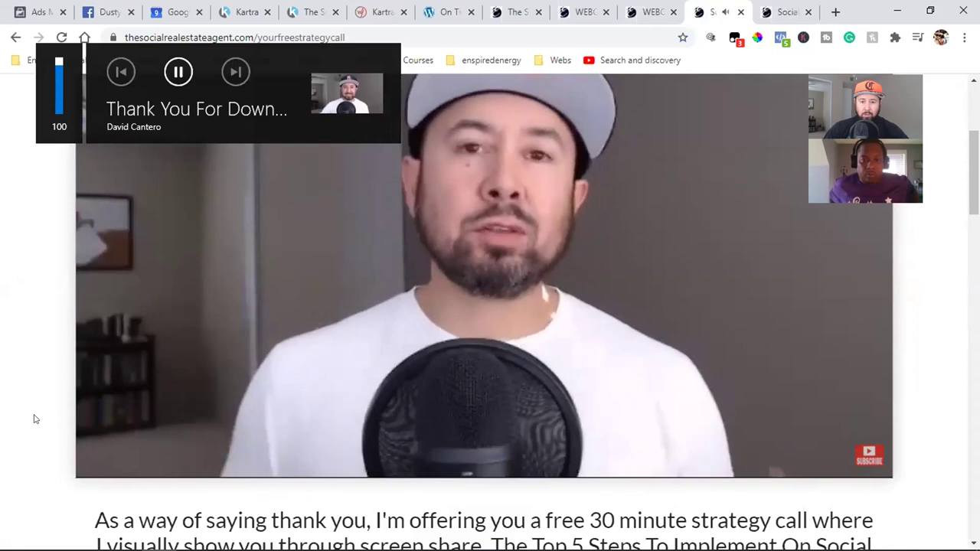
scroll(25, 410, "up", 1)
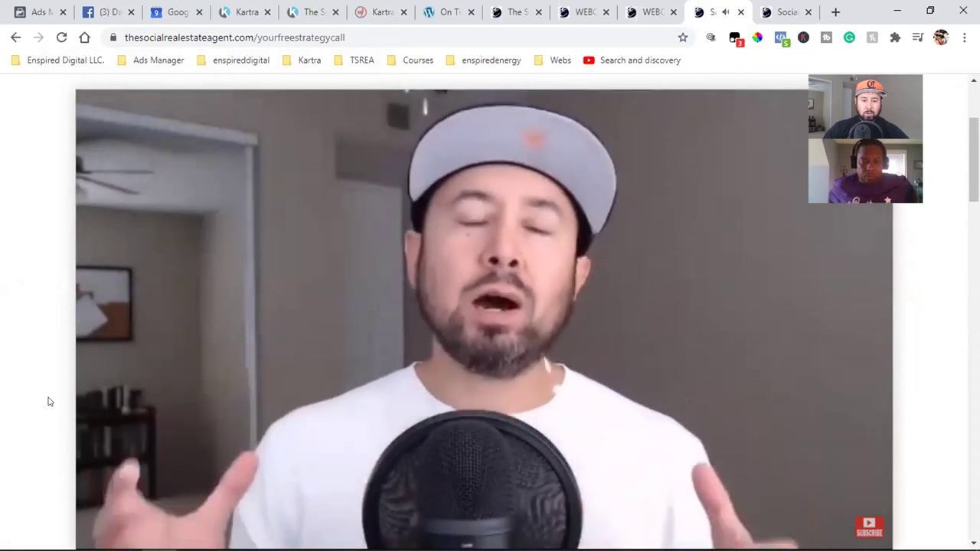
scroll(48, 401, "down", 1)
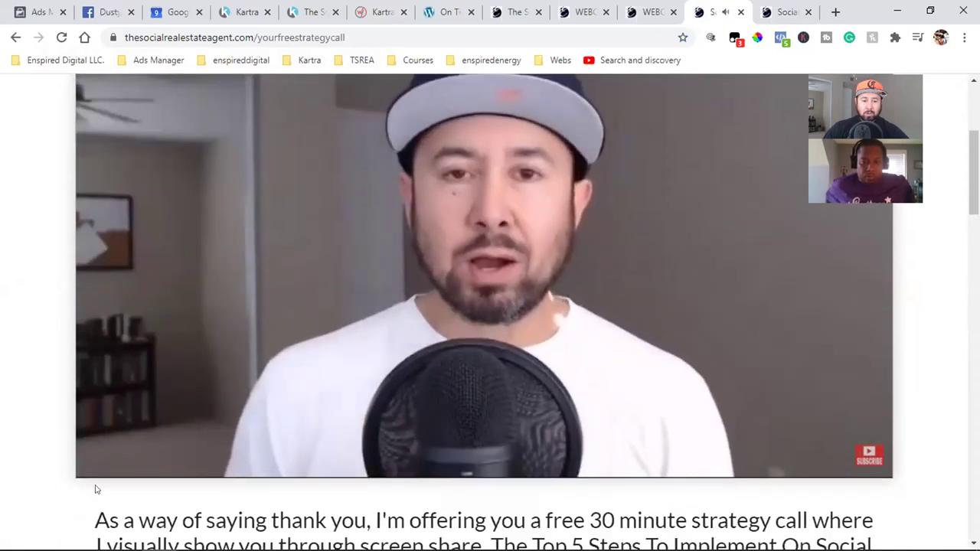
left_click(100, 464)
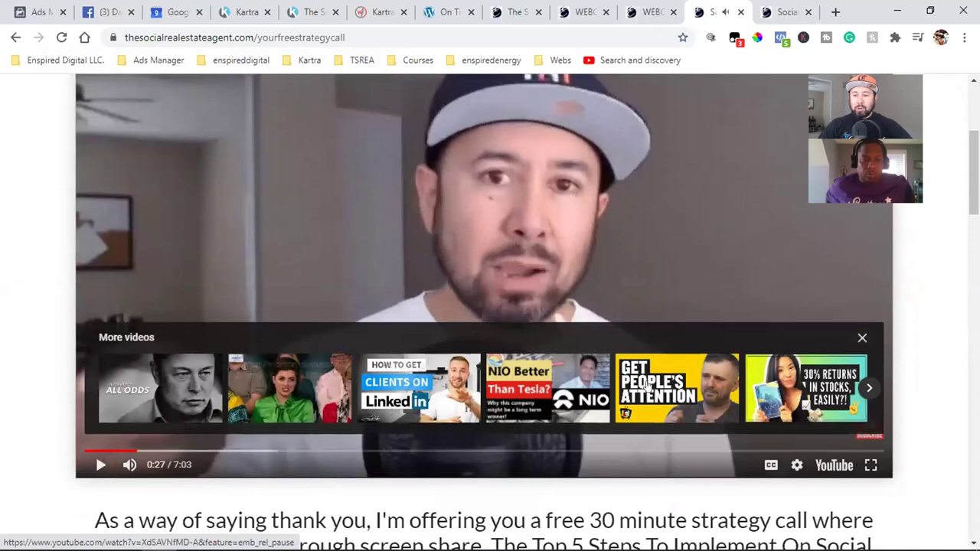
scroll(647, 386, "up", 2)
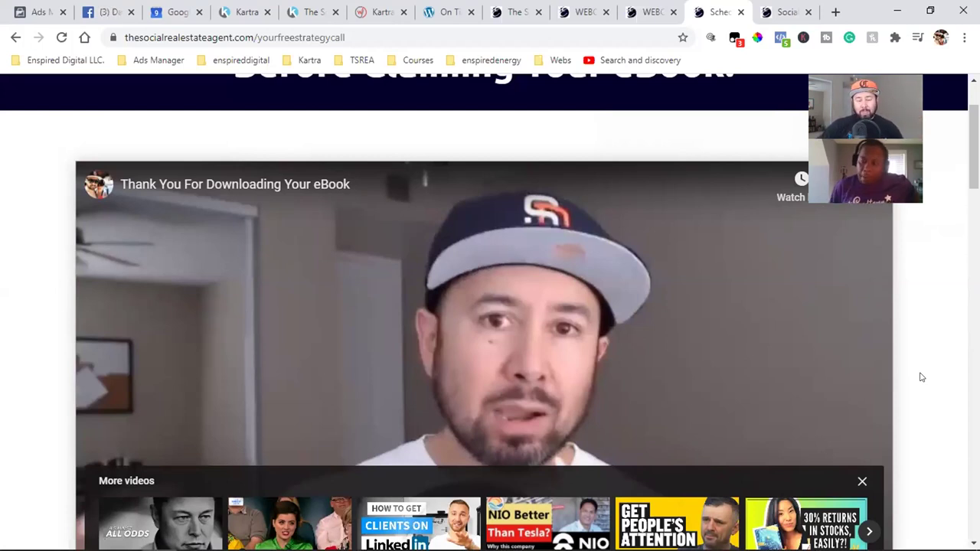
scroll(922, 377, "down", 1)
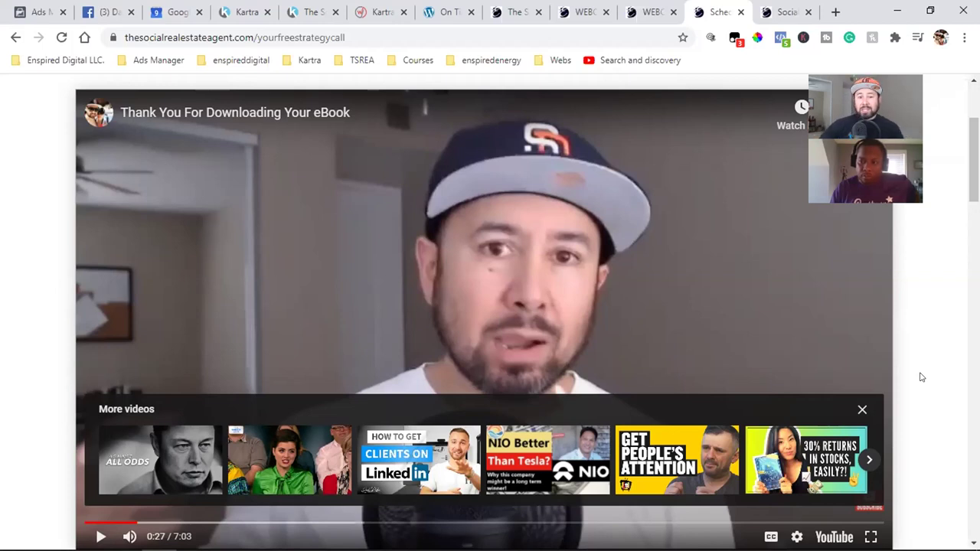
- Review the portal, book sales, trainer info, webclass and thank-you page tabs
left_click(244, 11)
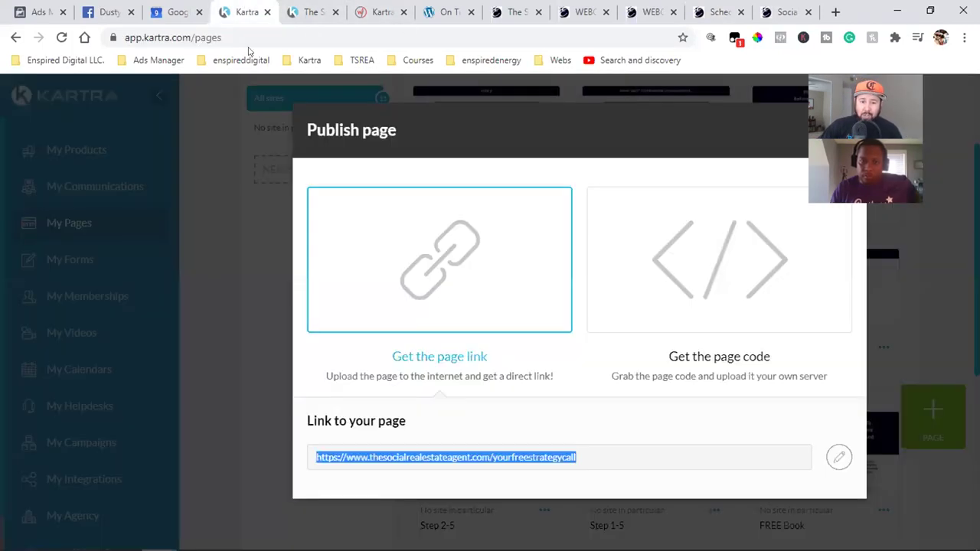
left_click(324, 9)
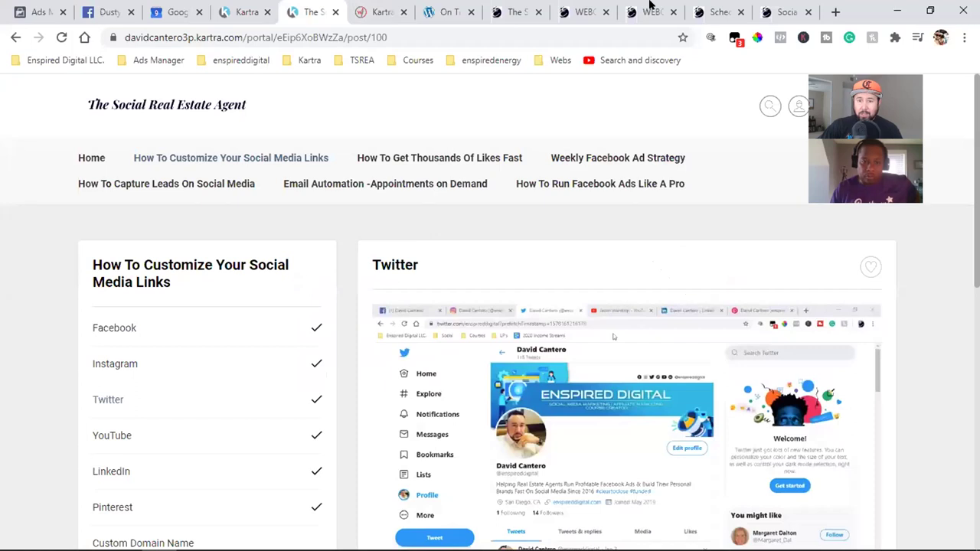
left_click(530, 7)
left_click(586, 11)
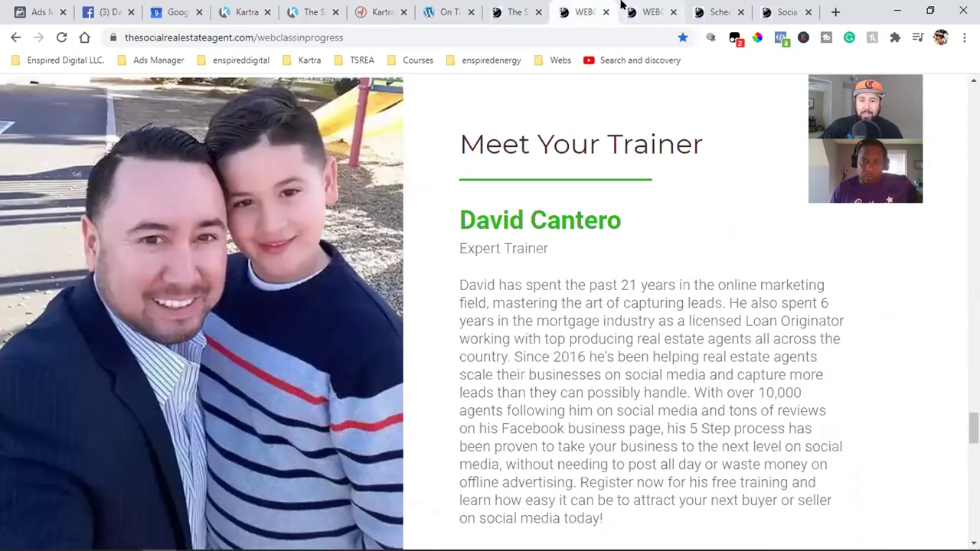
left_click(643, 9)
left_click(692, 10)
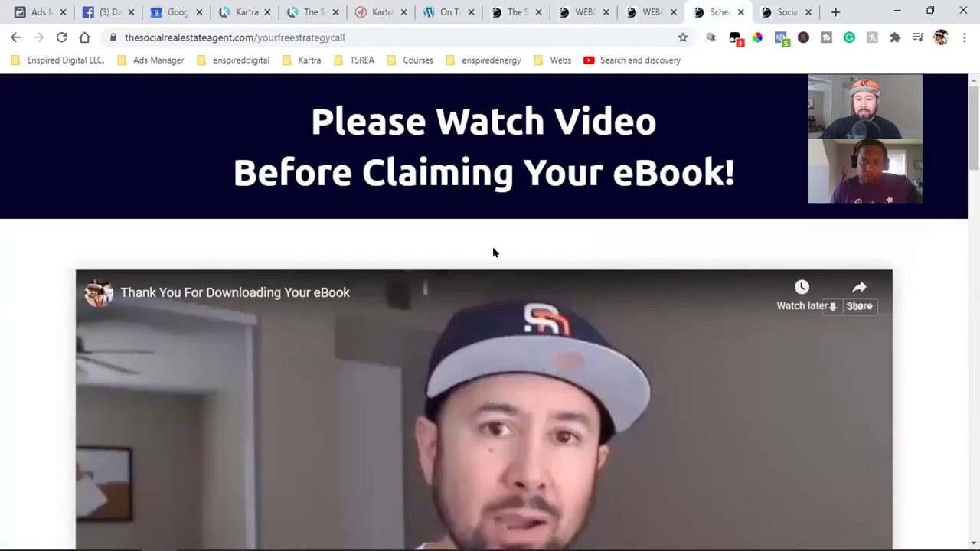
- Check Pixel Helper shows PageView, TSREA Paid Book and Purchase events on the thank-you page
left_click_drag(344, 123, 417, 165)
left_click(467, 165)
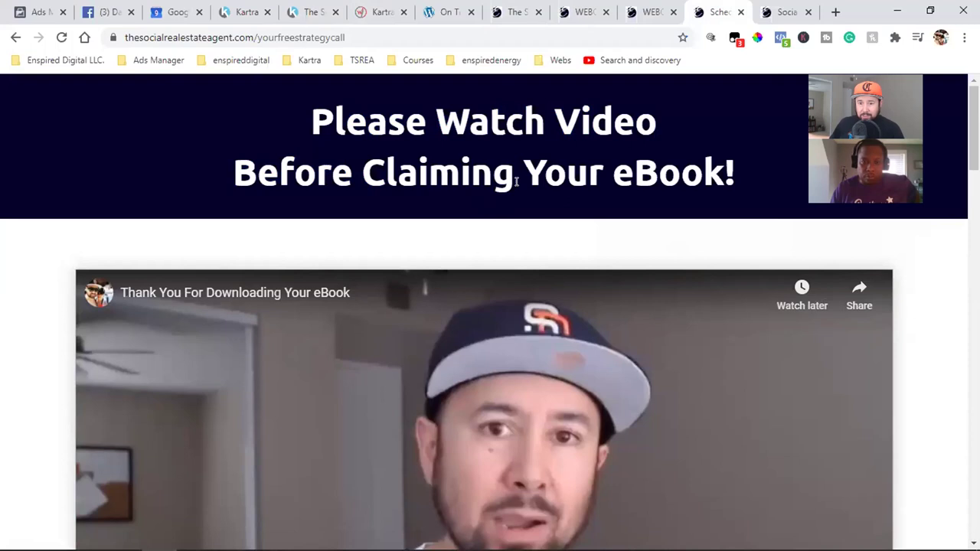
left_click(780, 36)
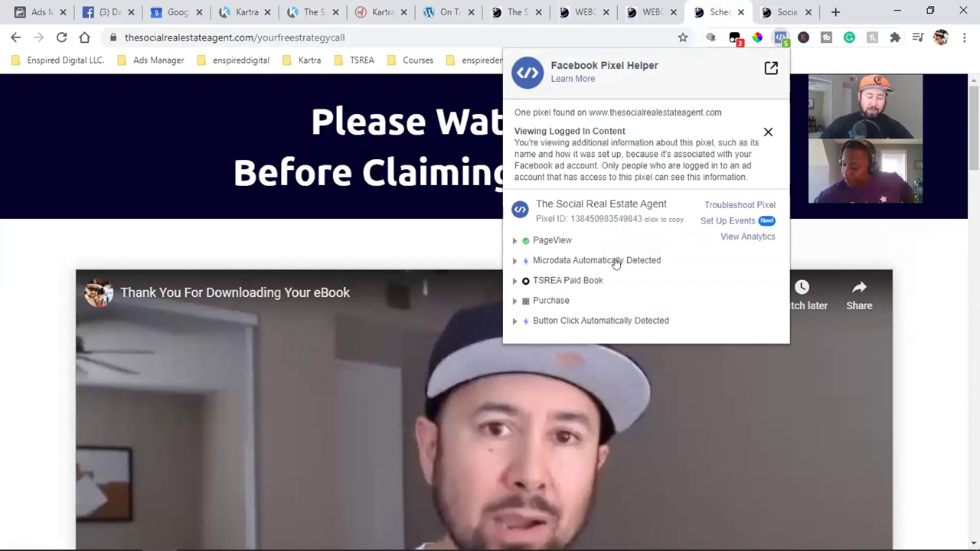
- Dismiss the Pixel Helper report to reveal the 'Please Watch Video' heading and video
left_click(946, 339)
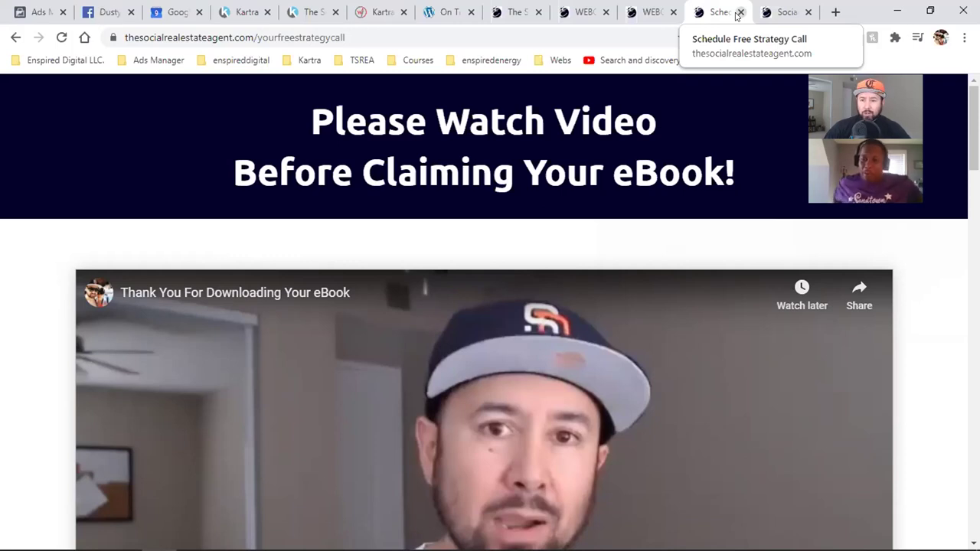
- Close the strategy-call, calendar, webclass and book tabs, then go back to Kartra's Publish page dialog
left_click(739, 13)
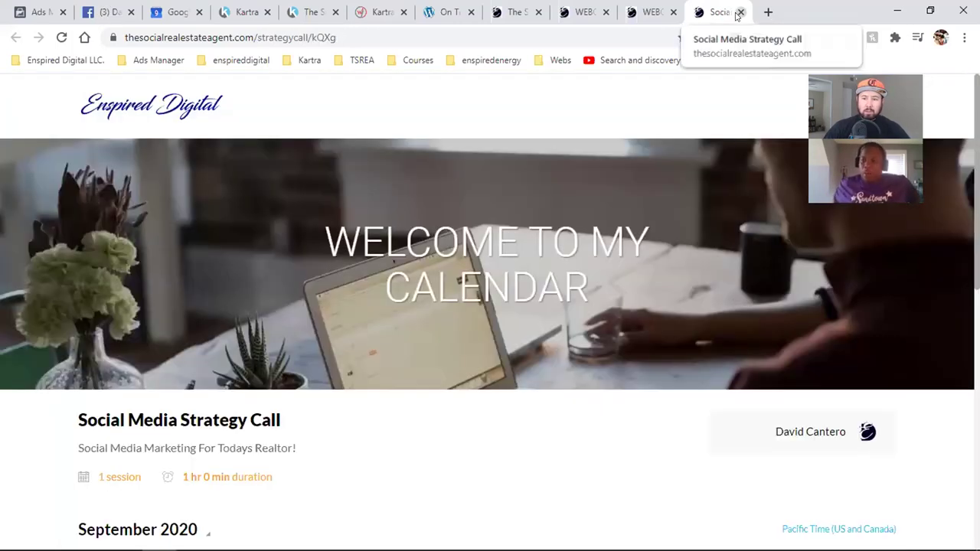
left_click(740, 13)
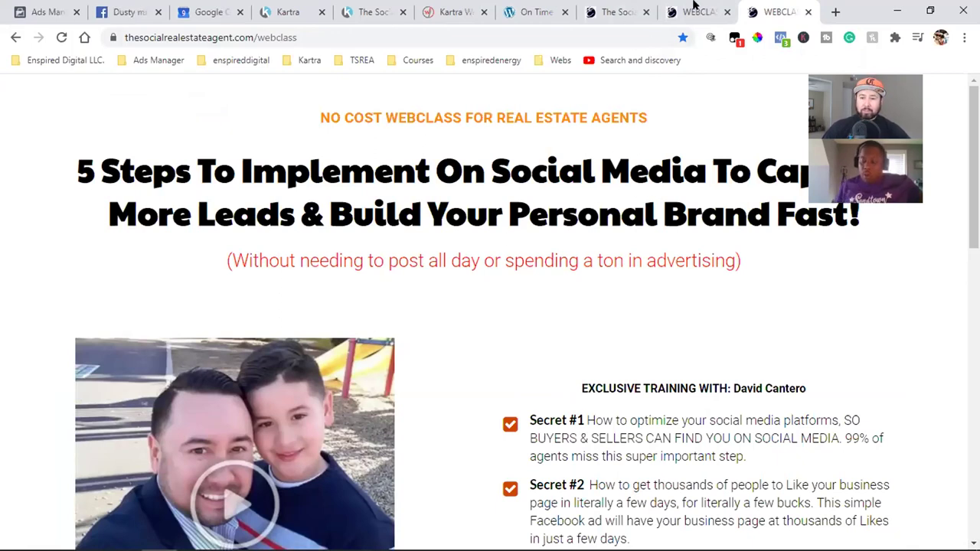
left_click(808, 11)
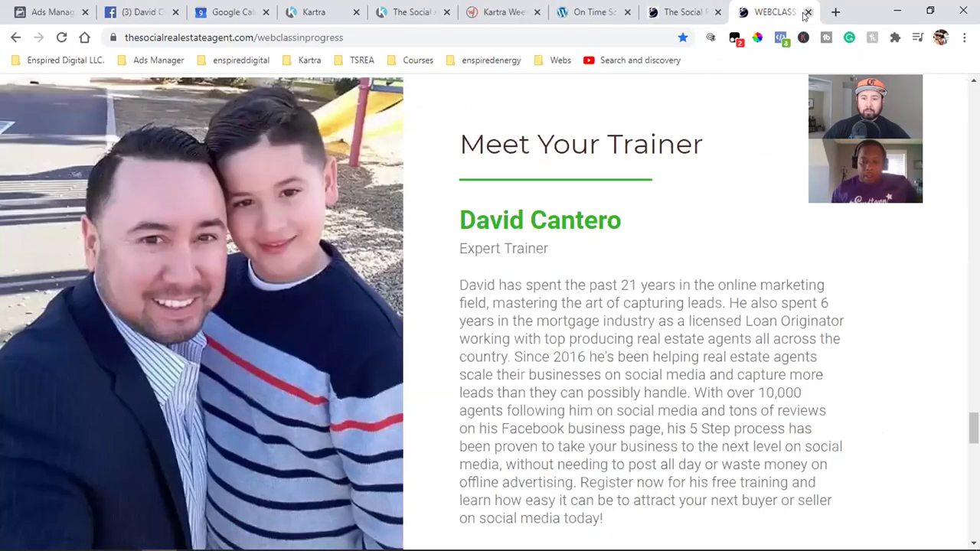
left_click(808, 12)
left_click(808, 12)
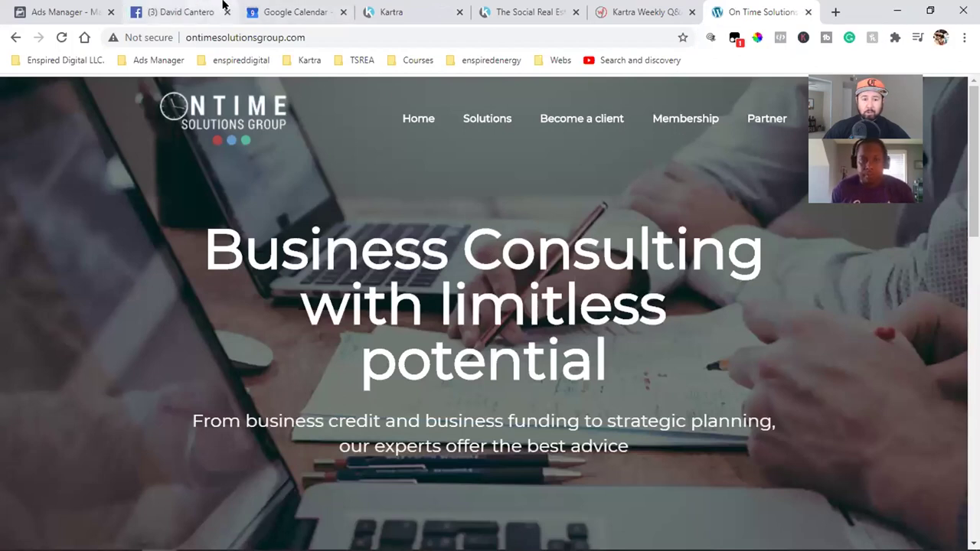
left_click(390, 12)
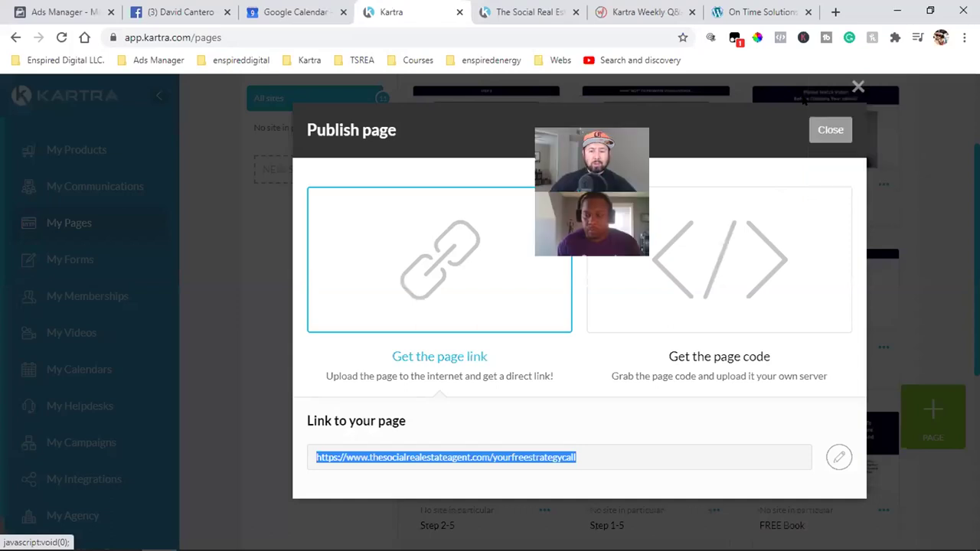
- Close the Publish page dialog to show all 11 pages in My Pages
left_click(830, 127)
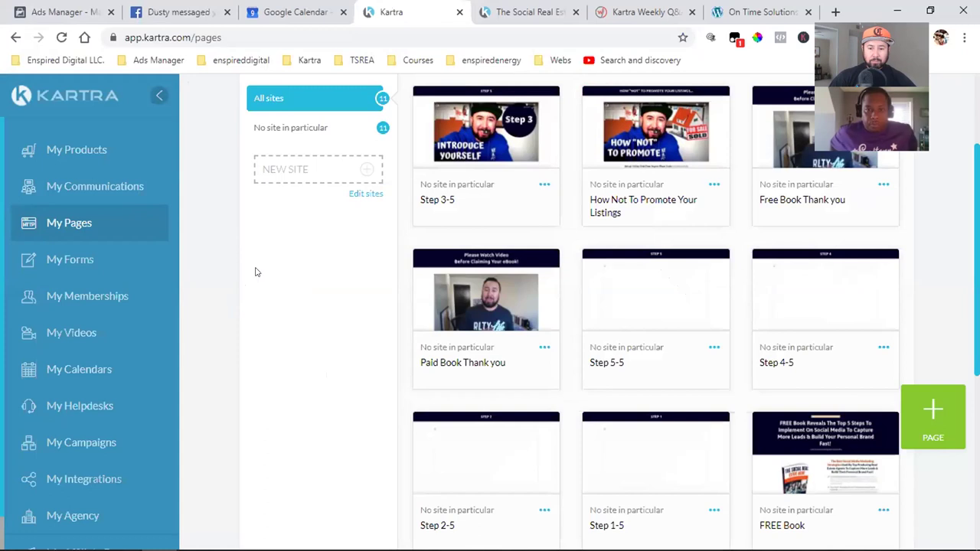
scroll(314, 284, "up", 2)
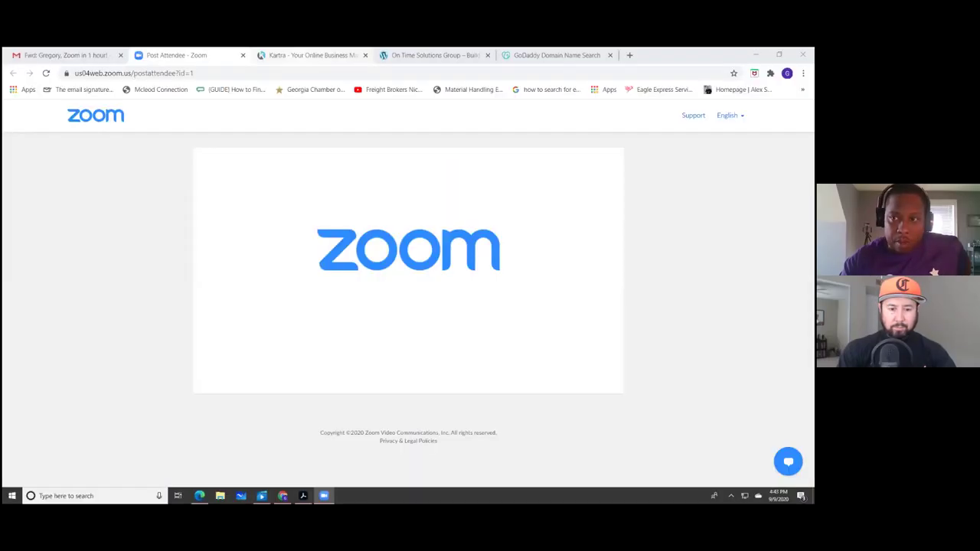
- Log into the new Kartra account with its email address and password from the login page
key("ctrl+Tab")
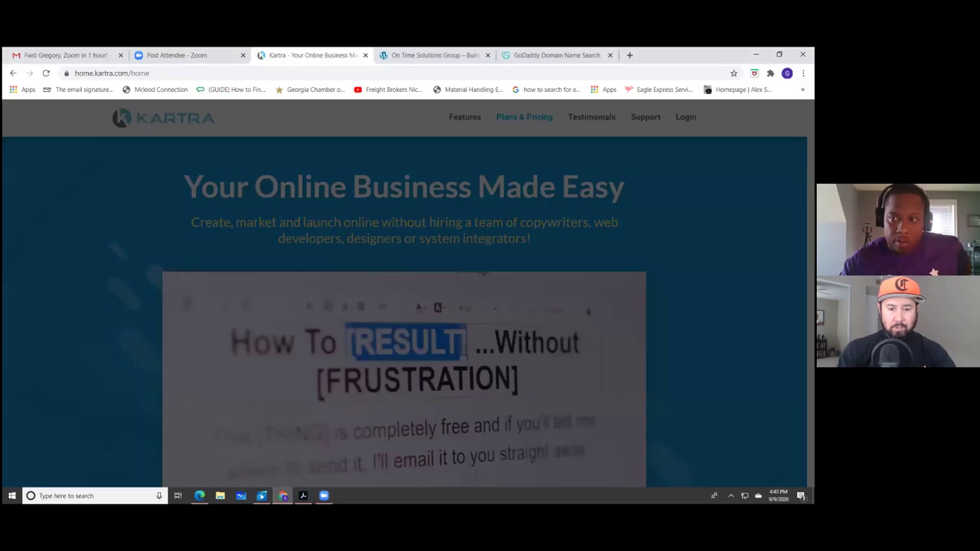
left_click(686, 117)
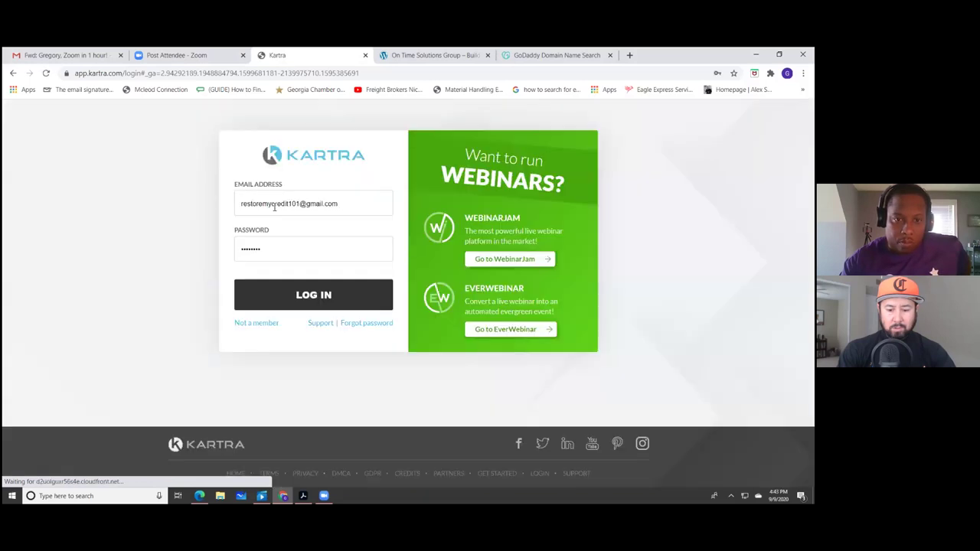
left_click(273, 204)
key("BackSpace")
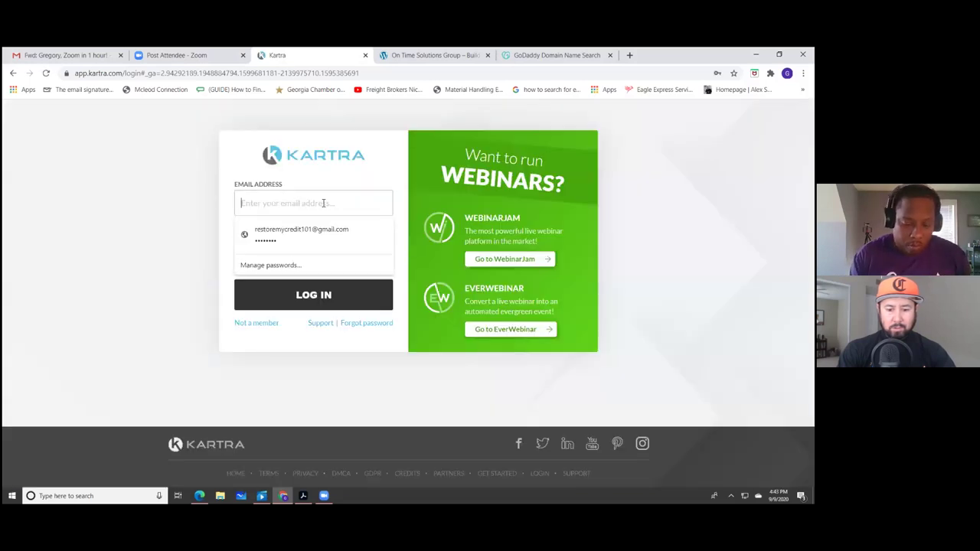
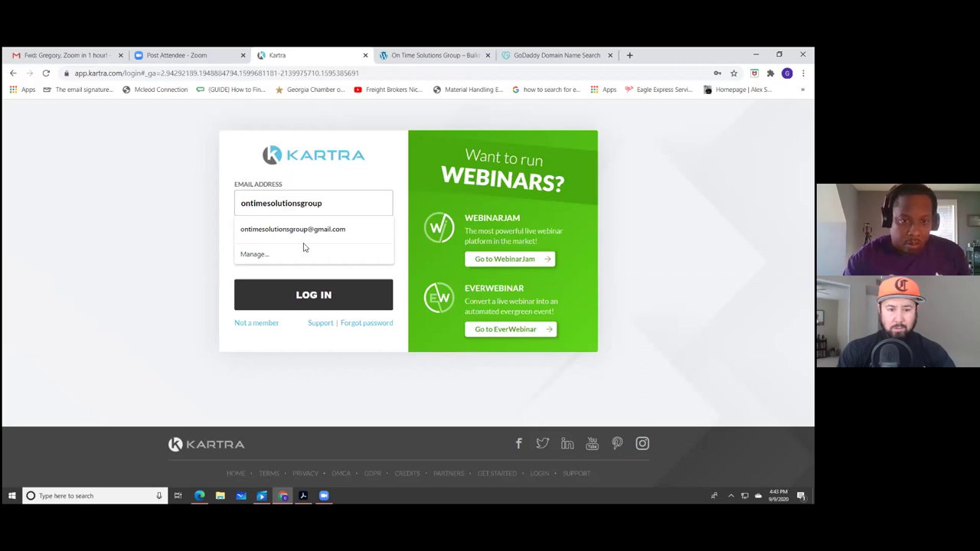
left_click(304, 238)
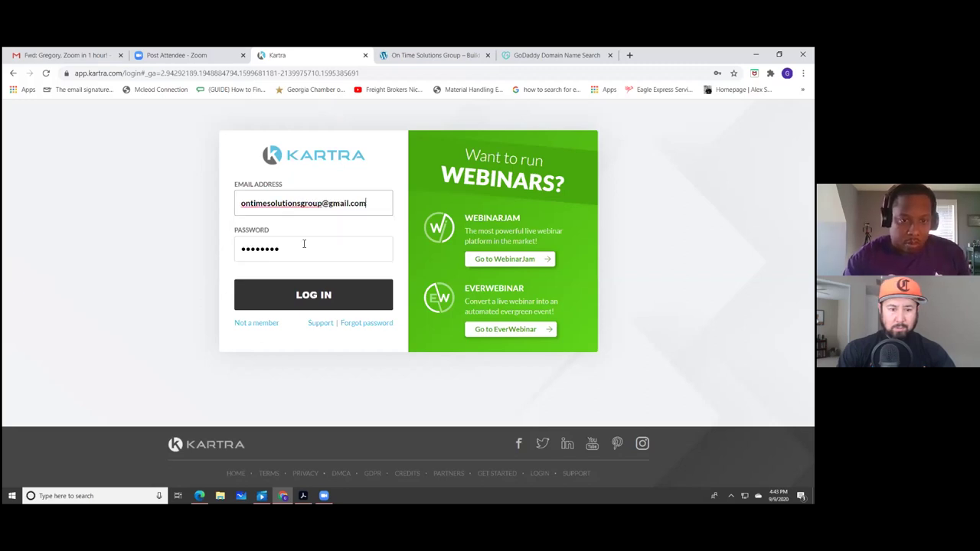
double_click(265, 258)
type("••••")
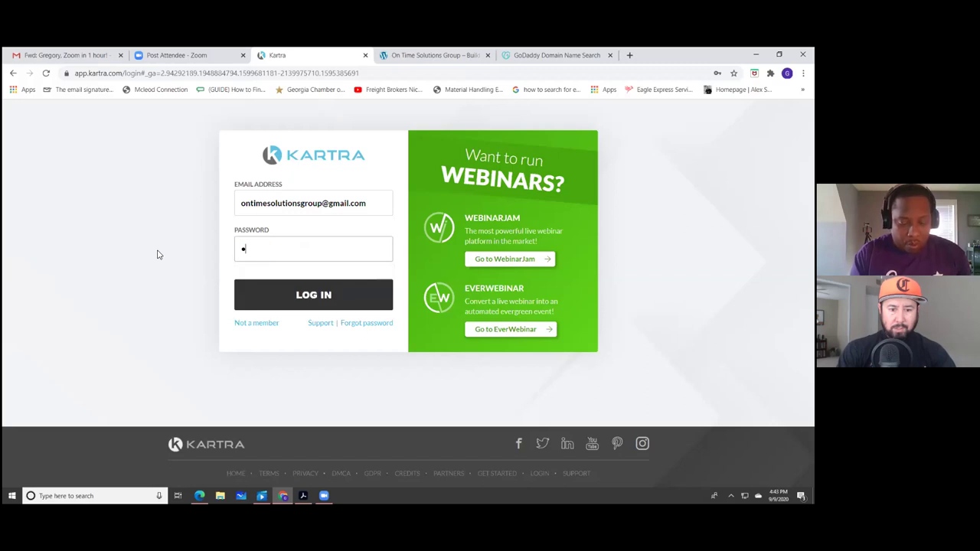
type("••••••••")
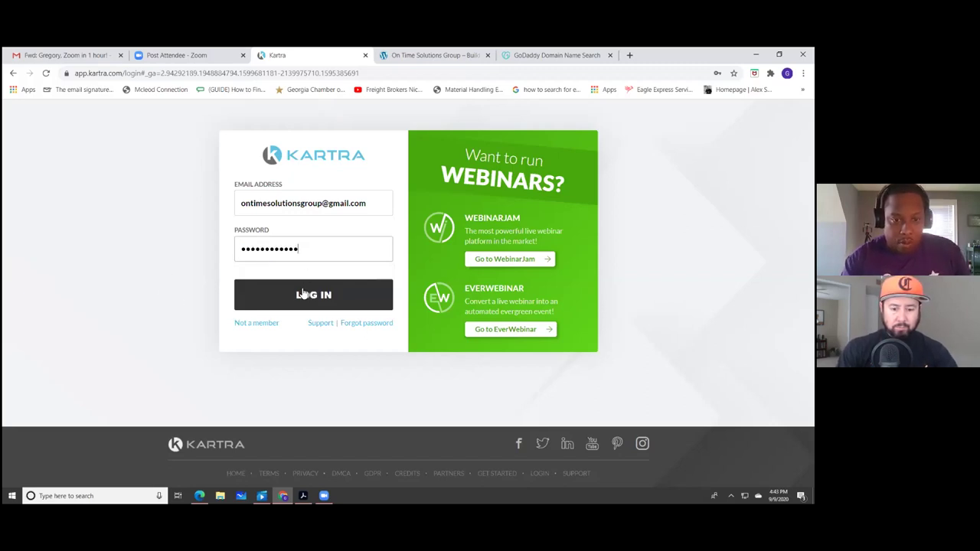
left_click(301, 294)
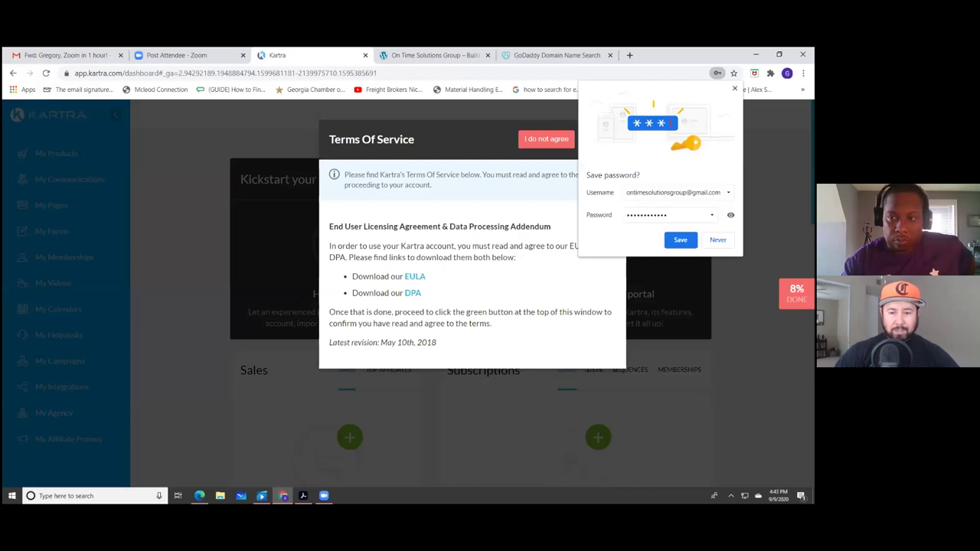
- Dismiss the save-password offer, agree to the Terms of Service, and pause the welcome video
left_click(620, 275)
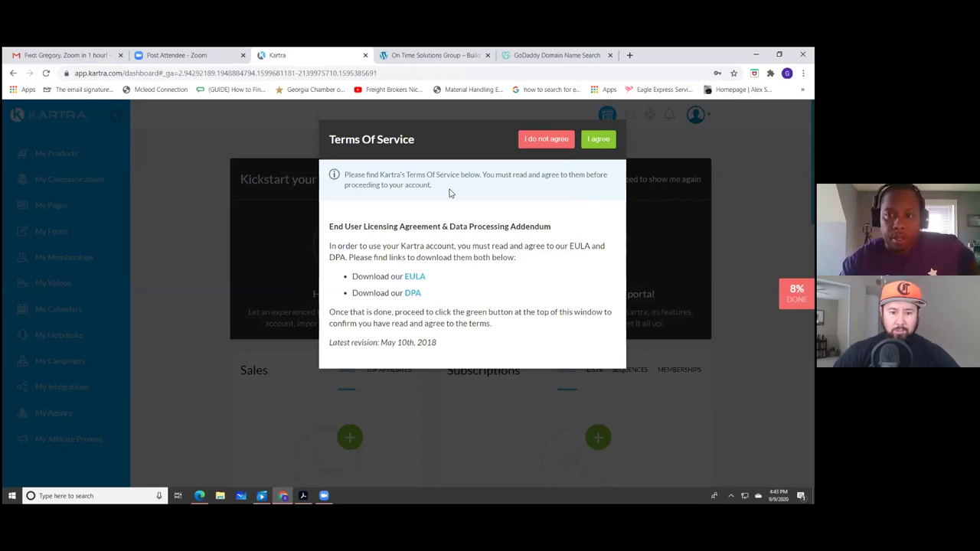
left_click(600, 141)
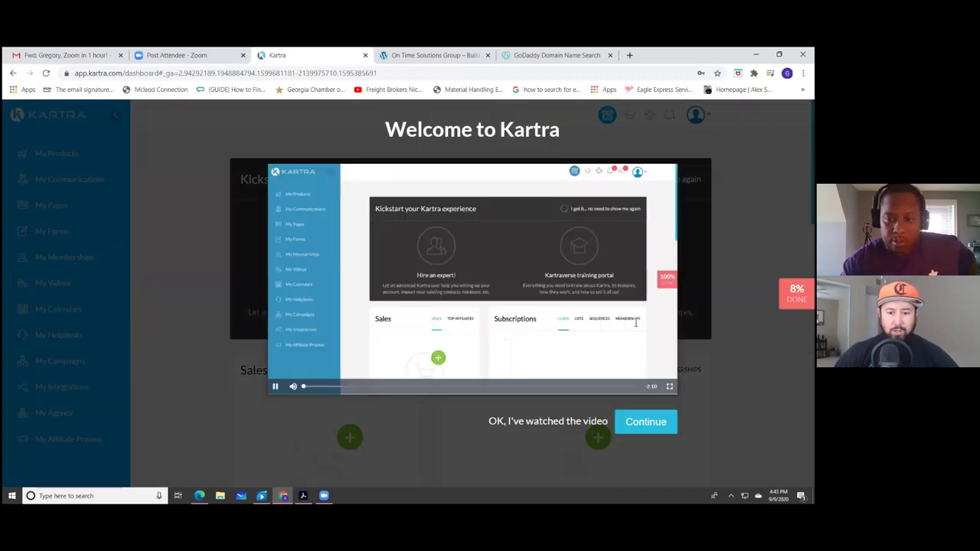
left_click(276, 387)
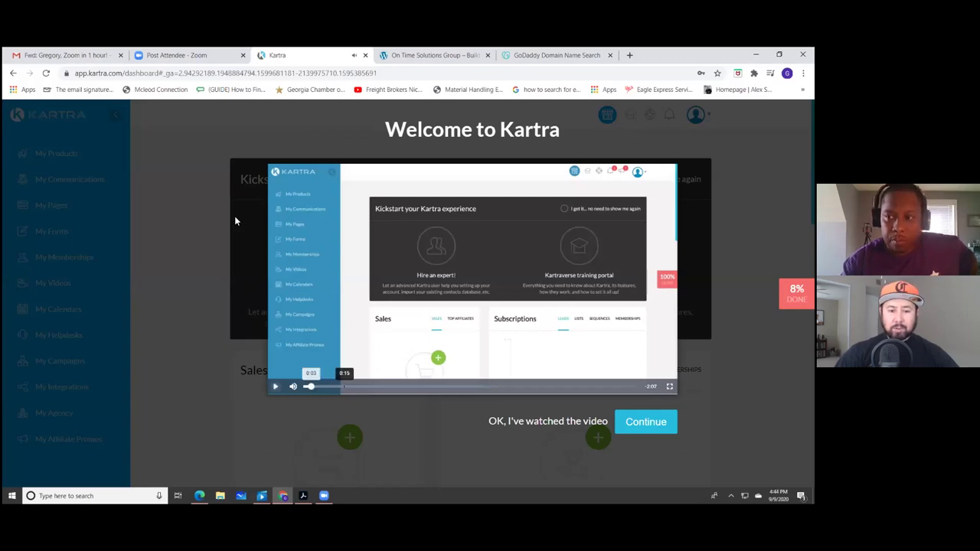